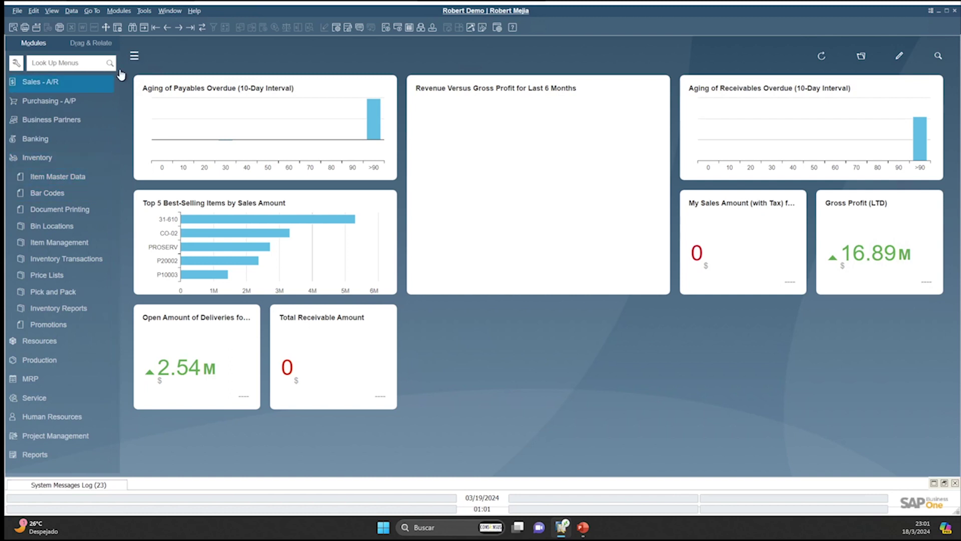
Look up item A00005 in the item master data and check its bar code setup
click(64, 178)
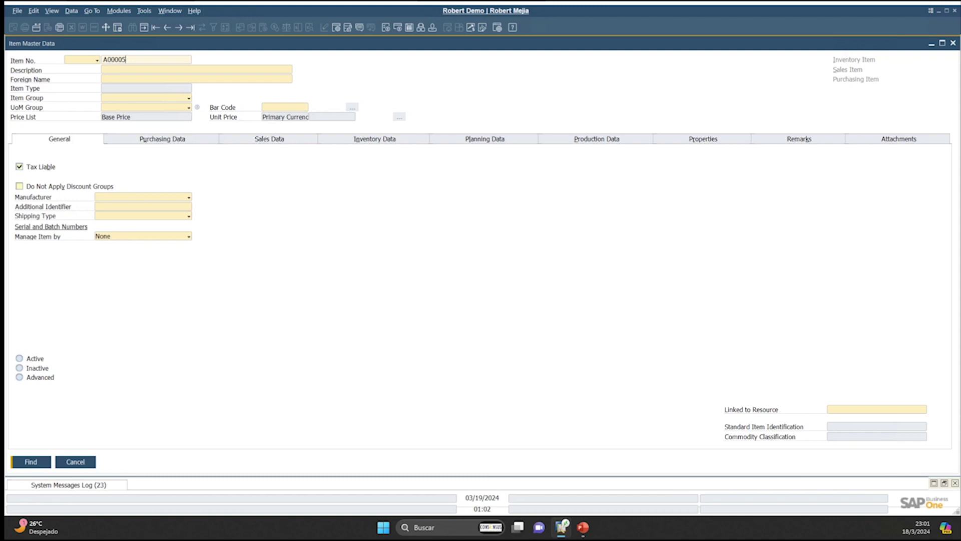
key(Return)
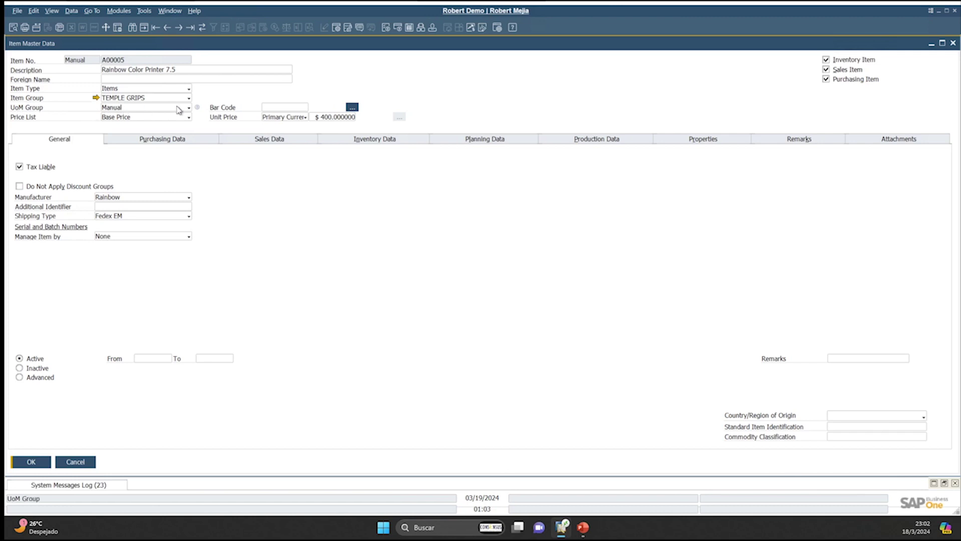
click(352, 107)
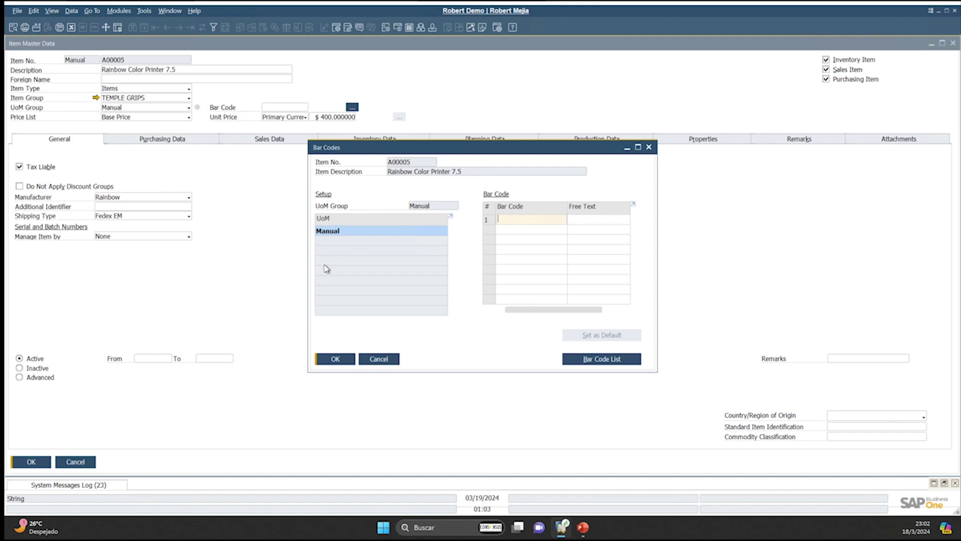
click(379, 359)
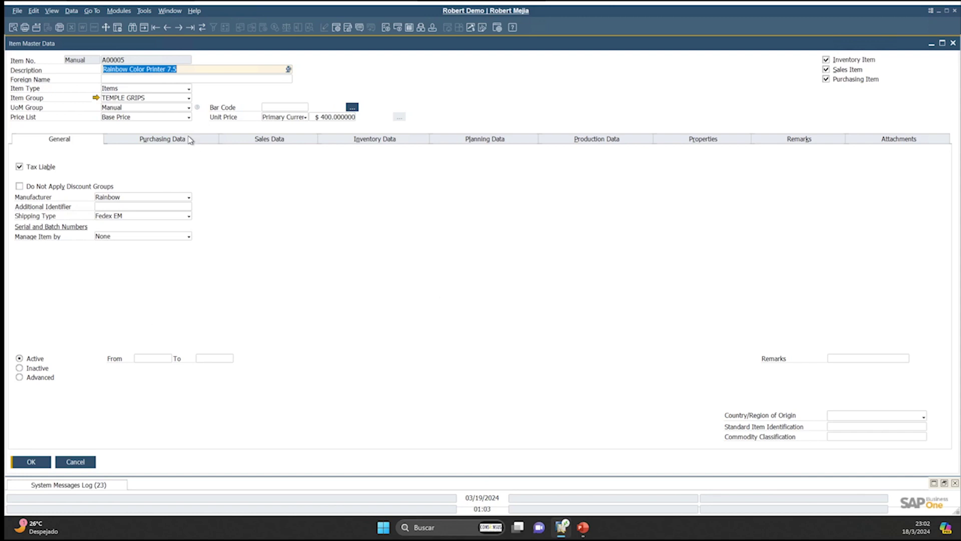
Review the printer's purchasing unit of measure, items per purchasing unit, packaging unit and quantity per package
key(alt+u)
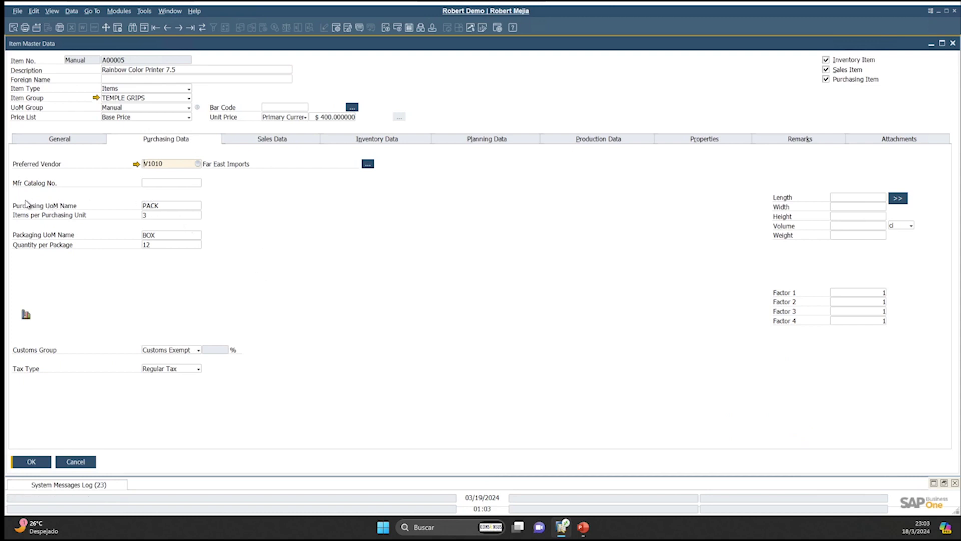
click(180, 205)
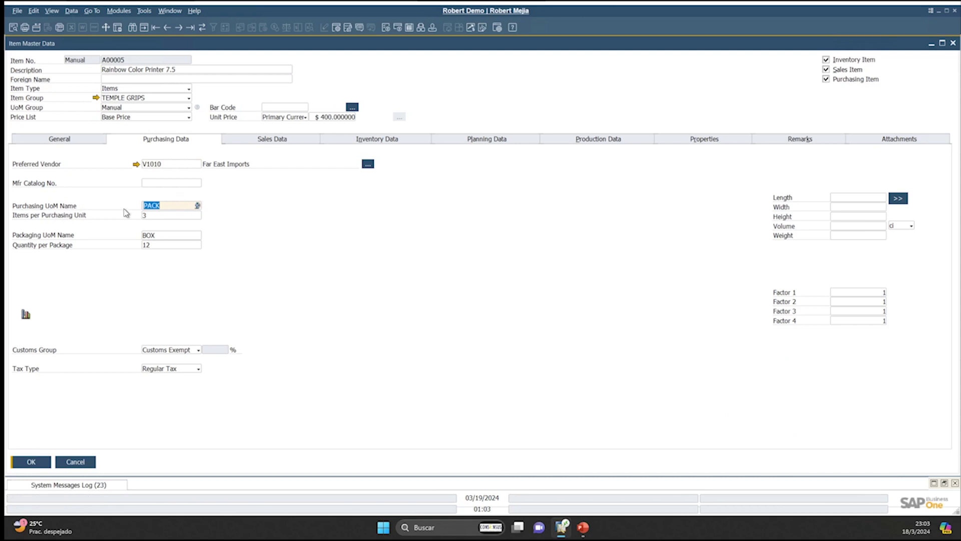
click(161, 216)
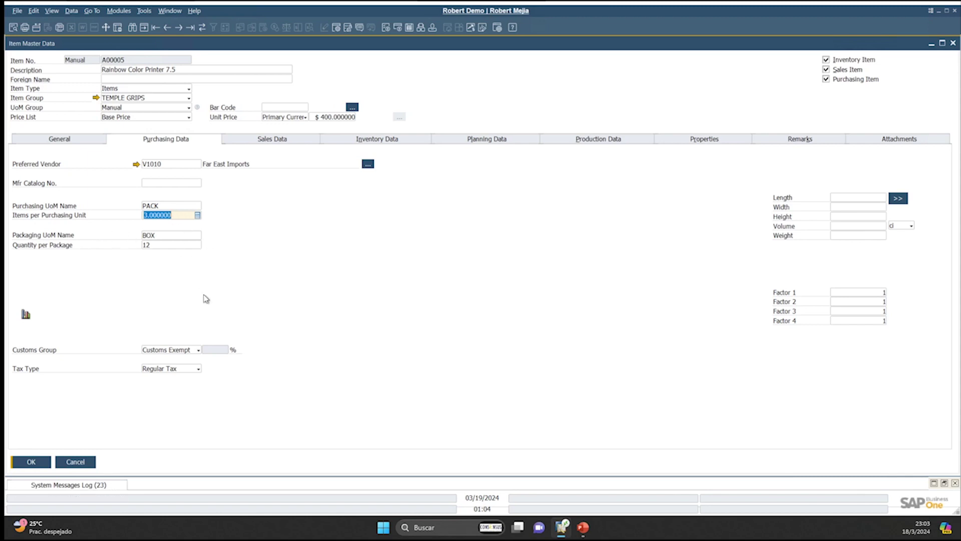
click(186, 245)
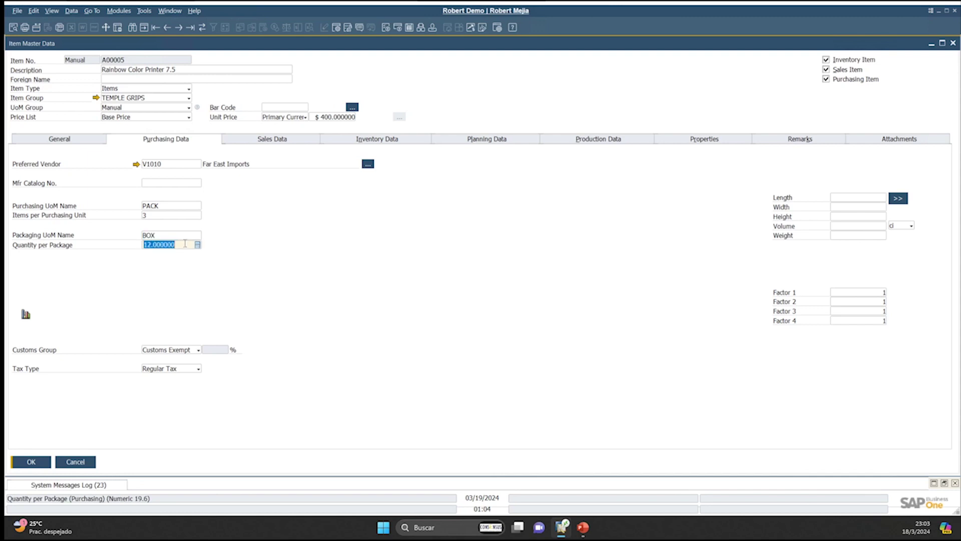
key(shift+Tab)
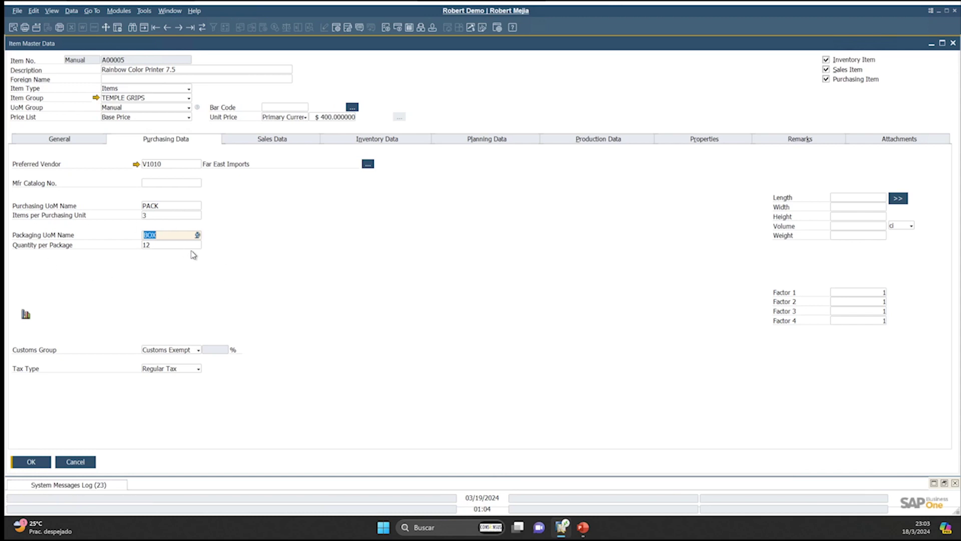
Compare the item's units of measure across its sales, purchasing and inventory data
click(289, 141)
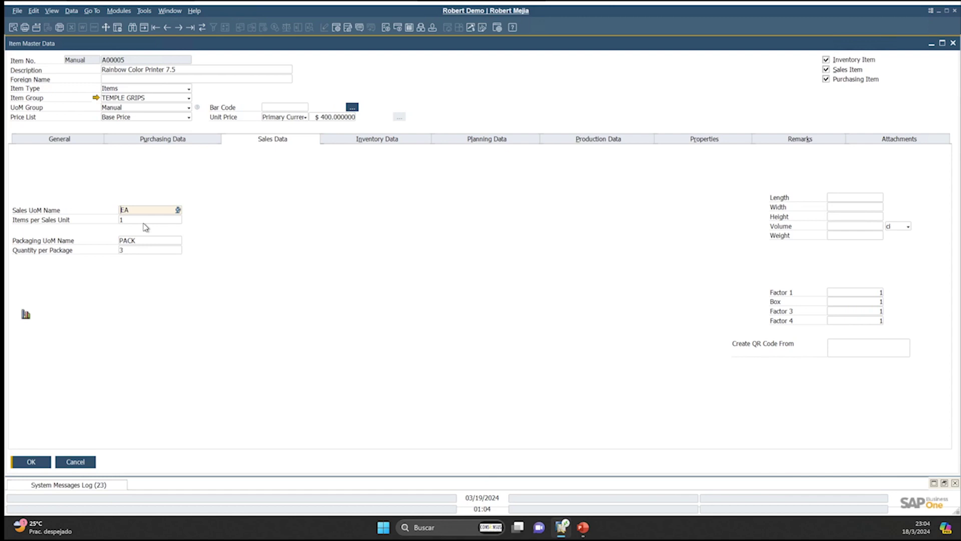
click(184, 144)
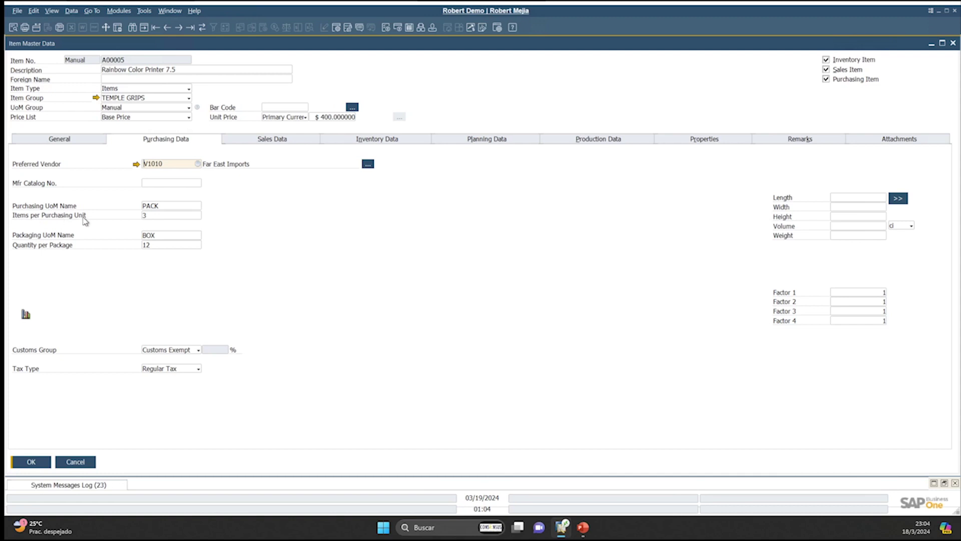
click(282, 139)
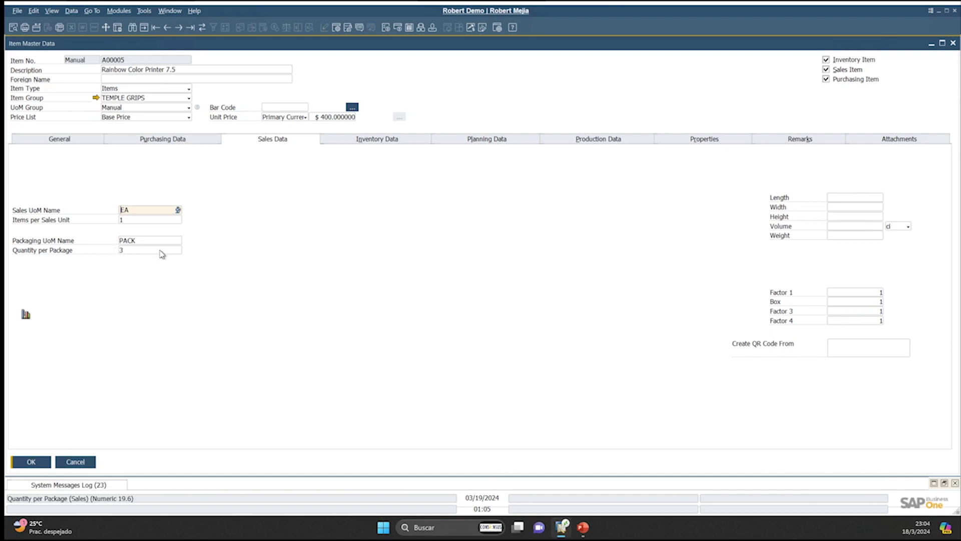
click(374, 140)
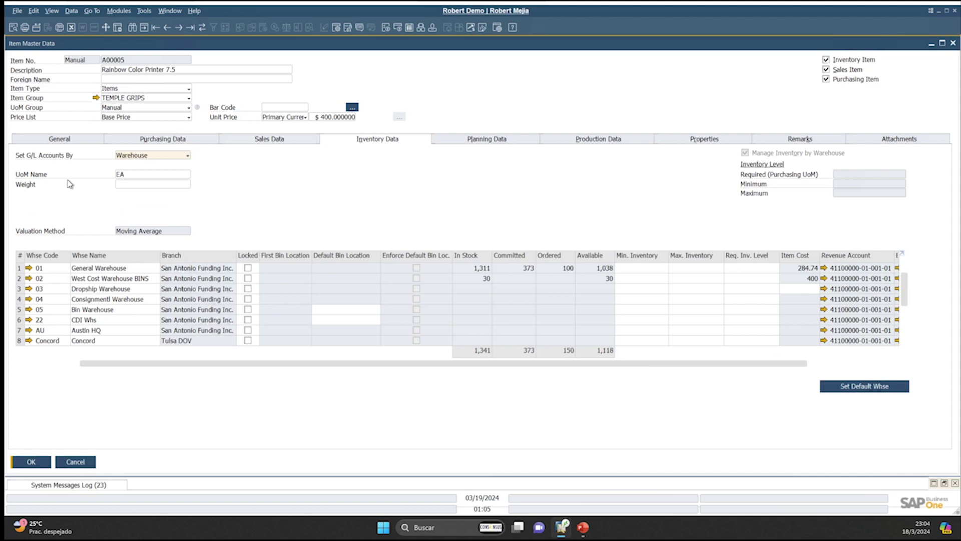
click(151, 177)
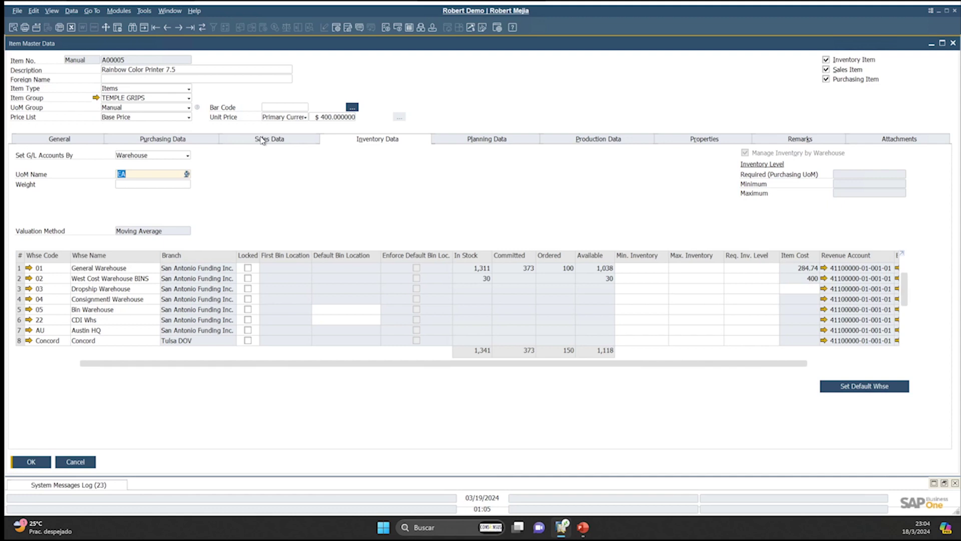
key(ctrl+shift+Tab)
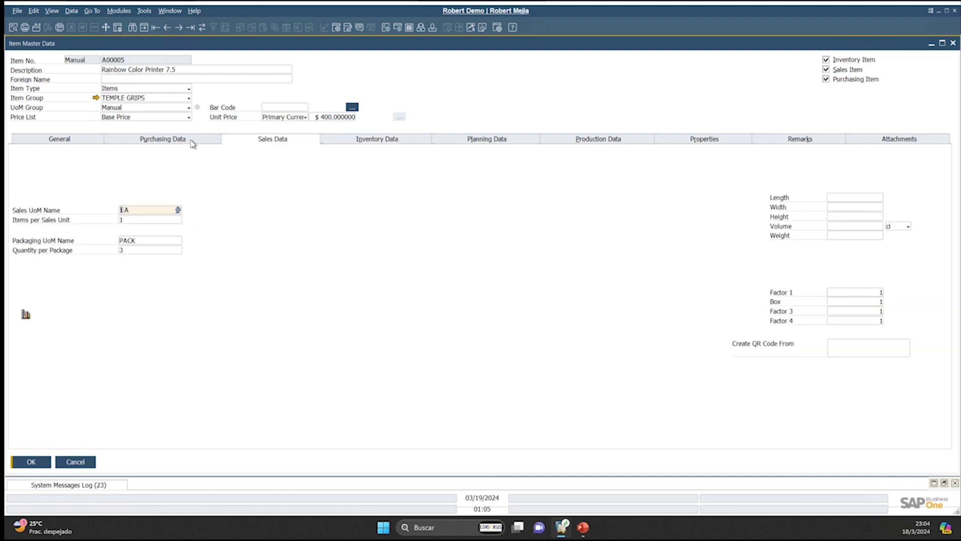
key(ctrl+shift+Tab)
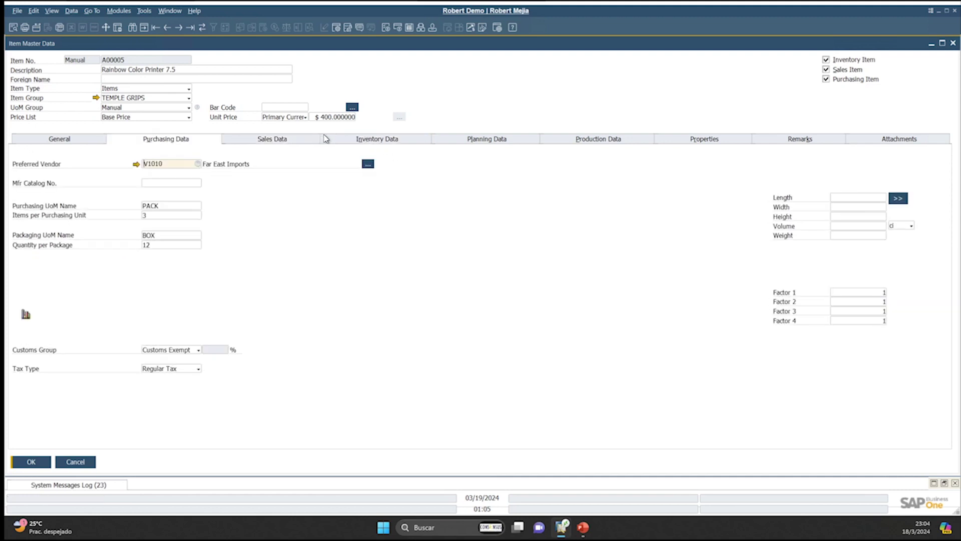
click(383, 143)
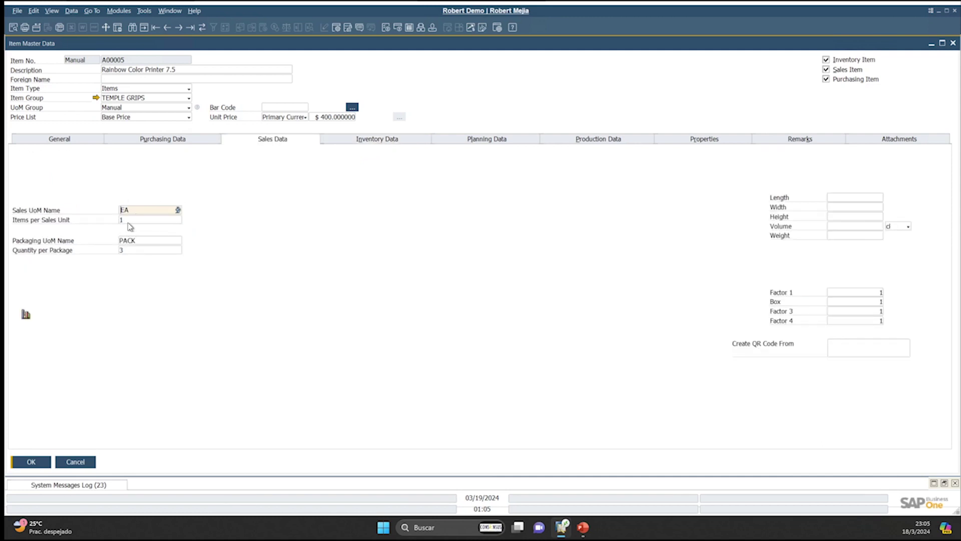
click(387, 143)
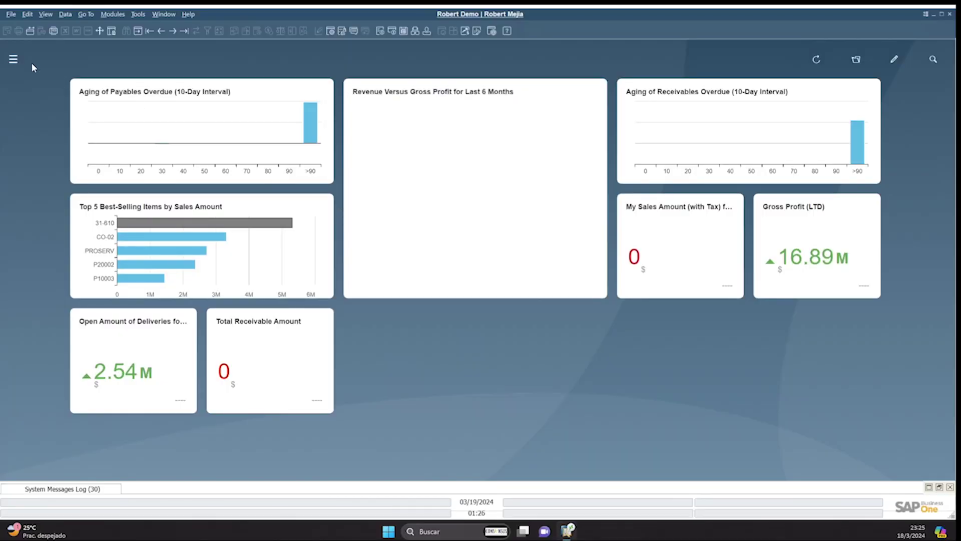
Start a new purchase order with Wam USA - Manufacturing Plant as the vendor
click(14, 60)
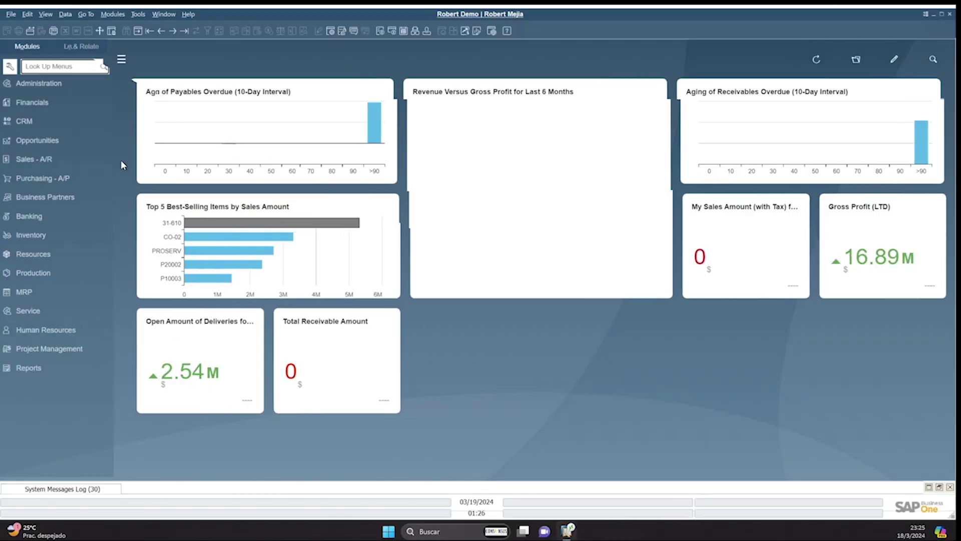
click(61, 178)
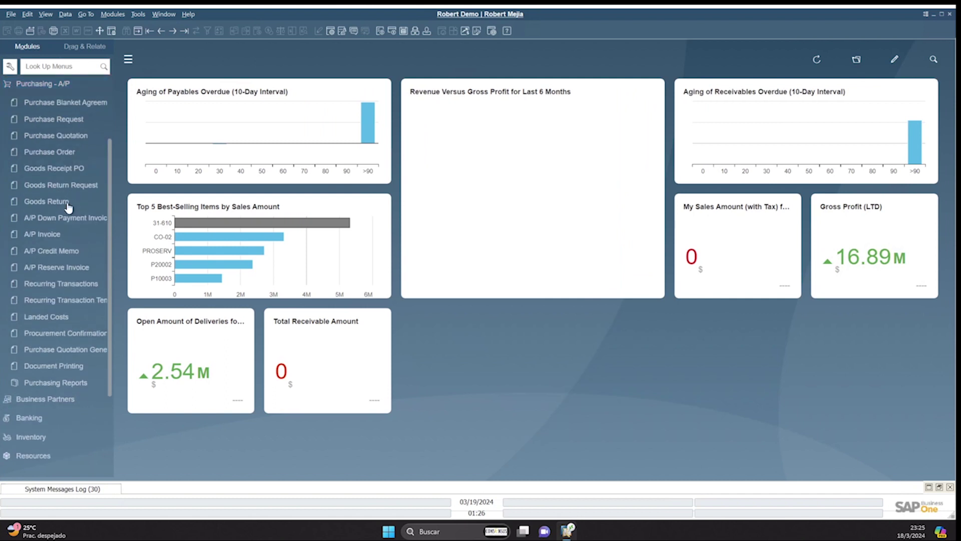
click(64, 152)
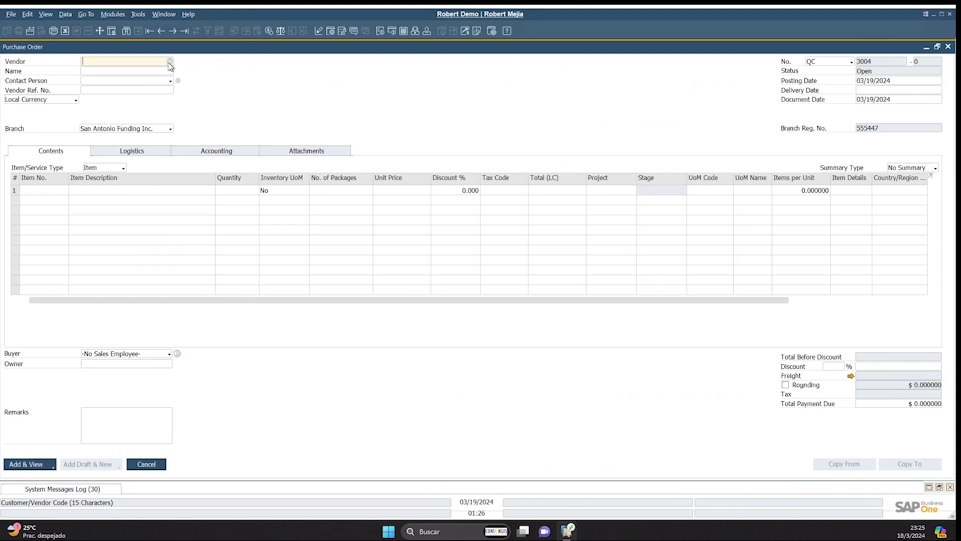
click(170, 61)
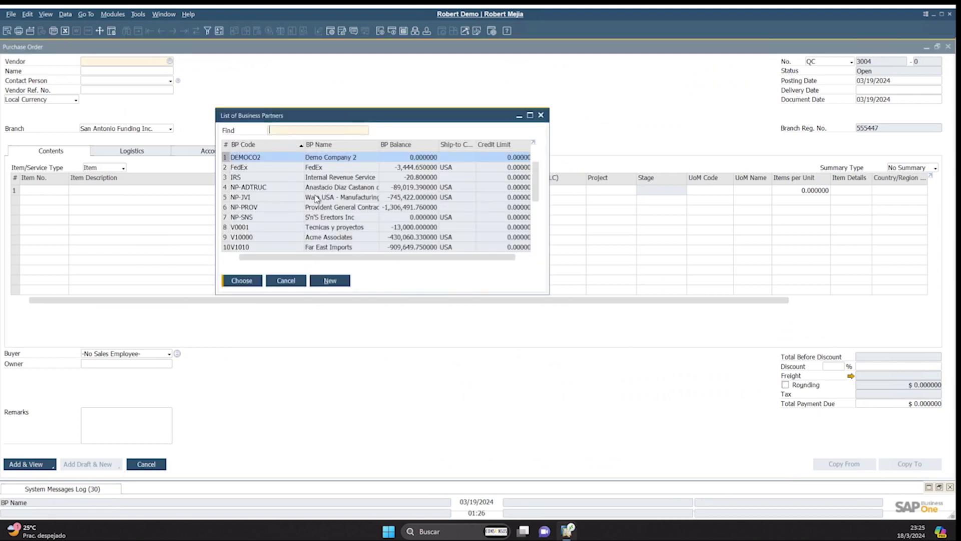
click(296, 200)
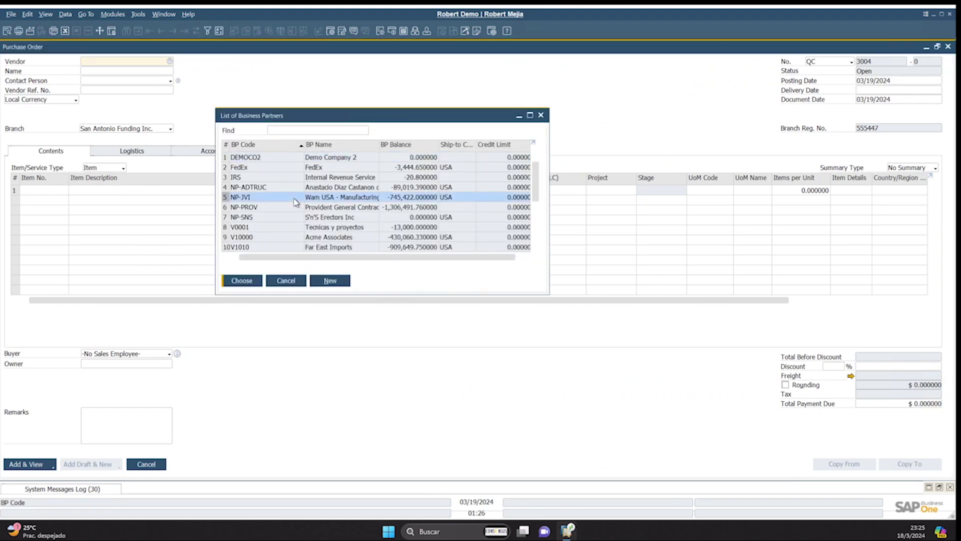
double_click(296, 200)
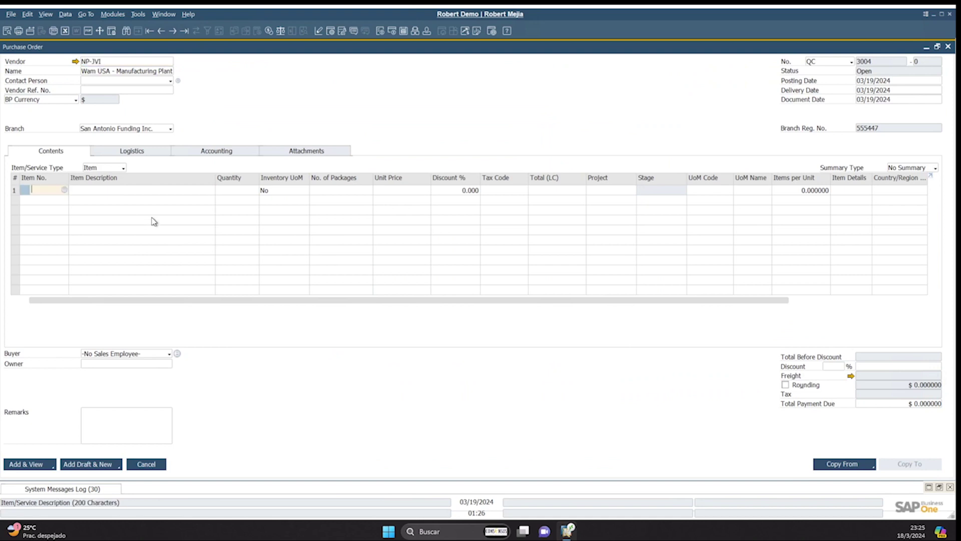
Add items A00005 and A00016 as the first two lines of the purchase order
text(A00005)
key(Tab)
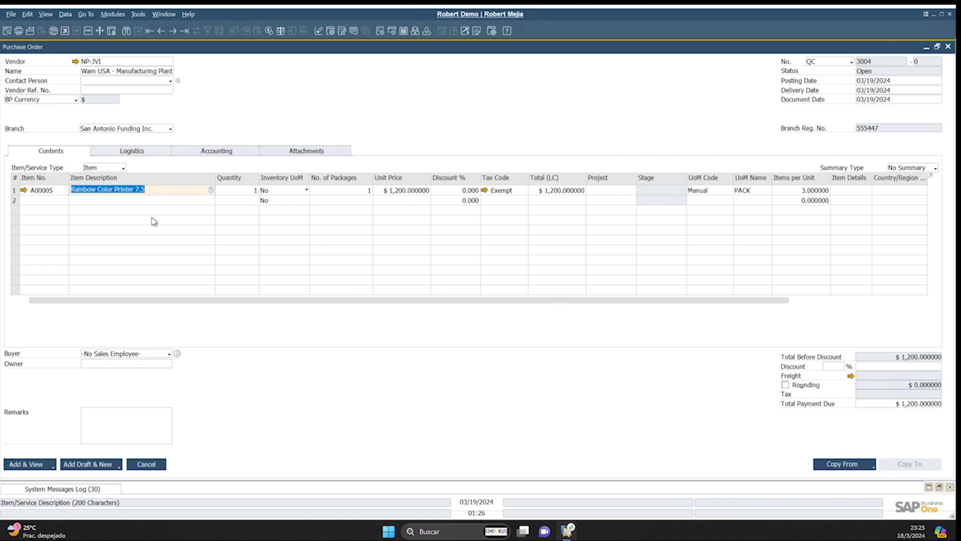
click(40, 201)
text(A0)
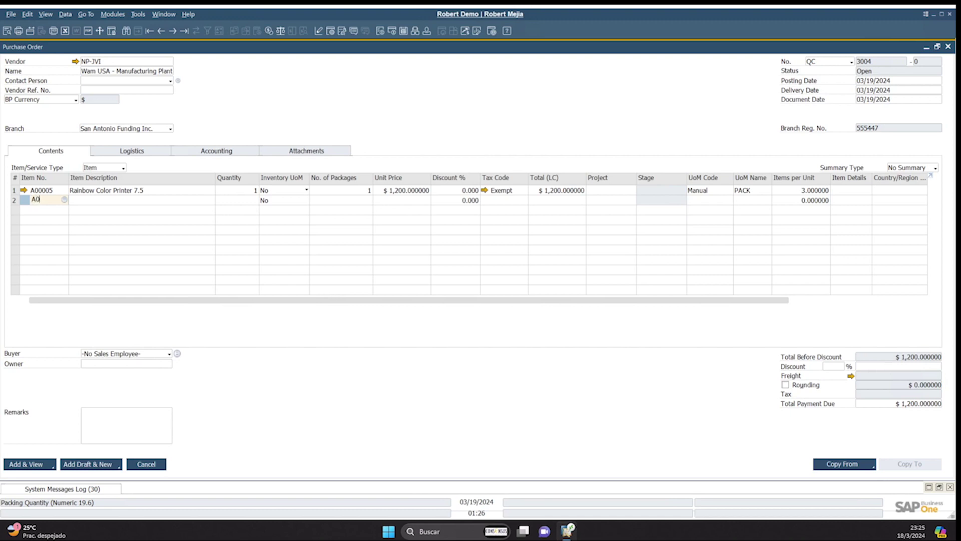
text(0016)
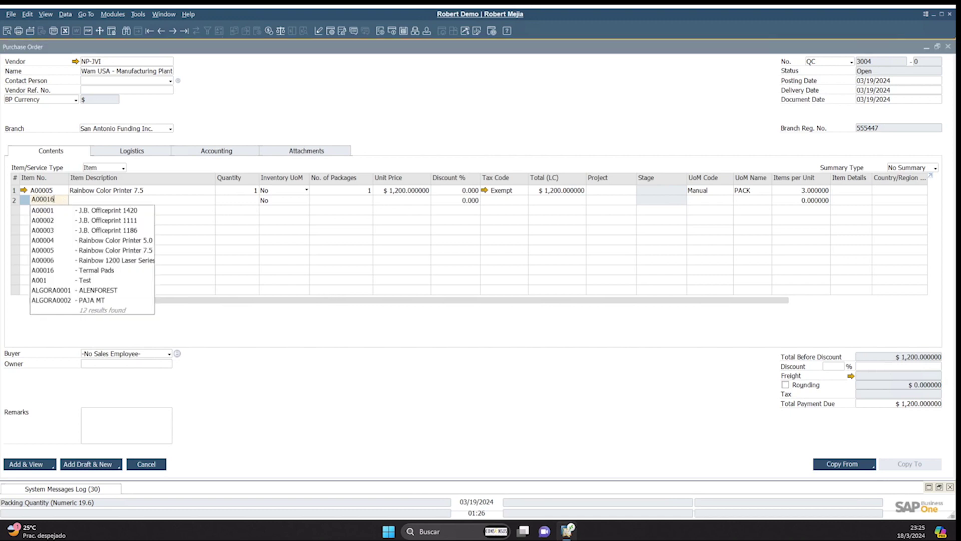
key(Tab)
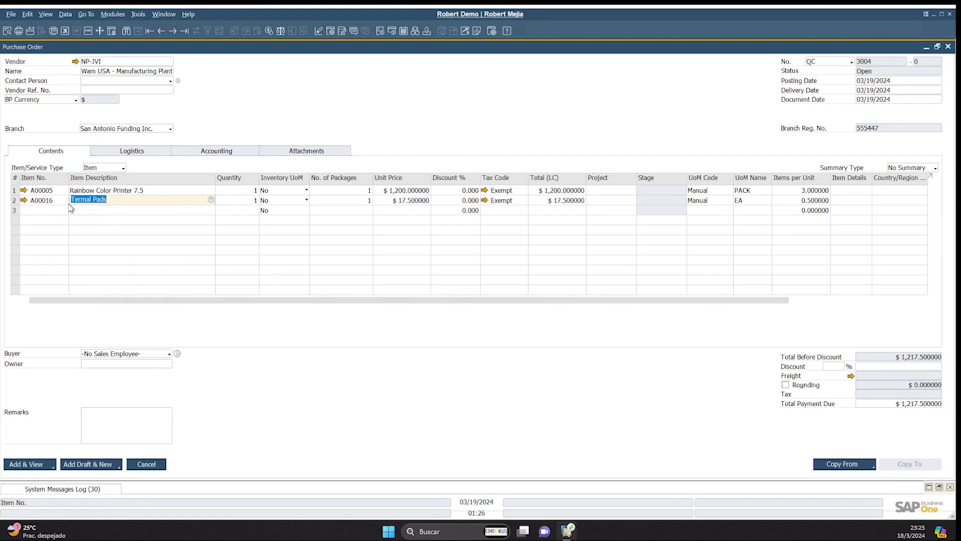
Check the purchasing unit settings in the master data of item A00016, then return to the purchase order
click(24, 200)
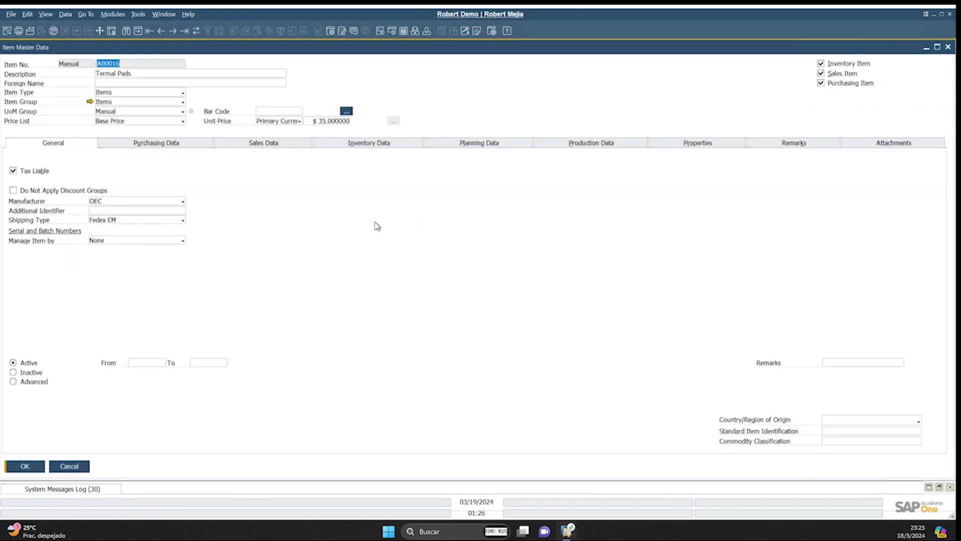
click(166, 142)
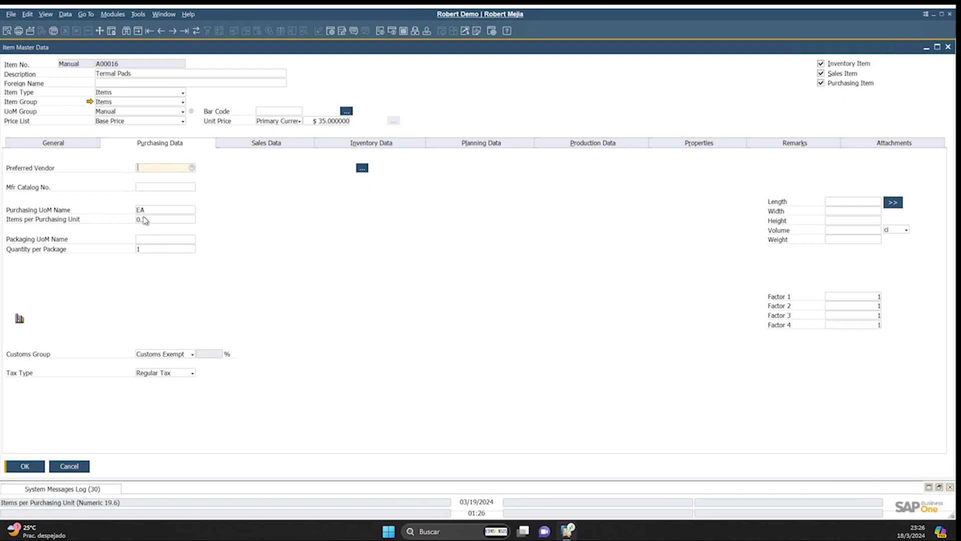
click(26, 466)
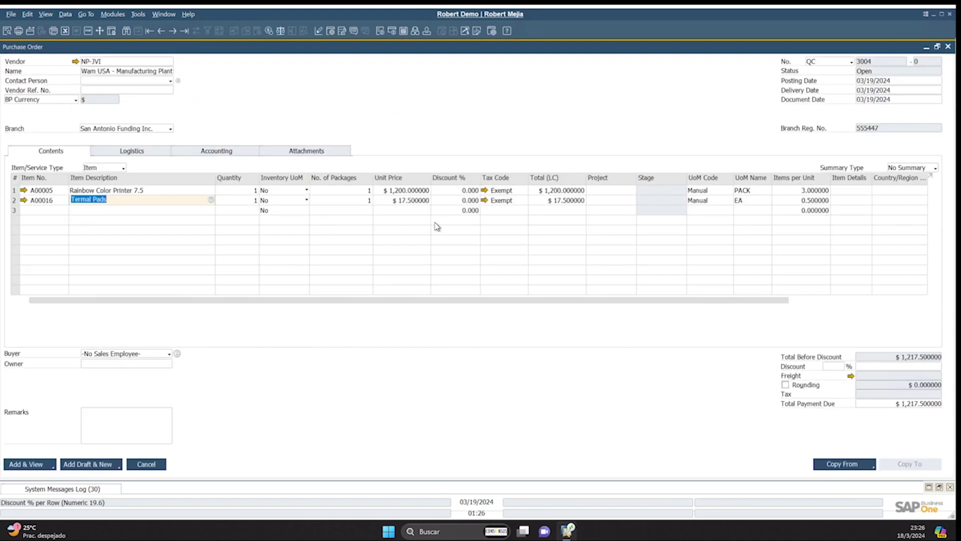
Set the order quantities to 100 for Rainbow Color Printer 7.5 and 200 for Termal Pads
click(231, 189)
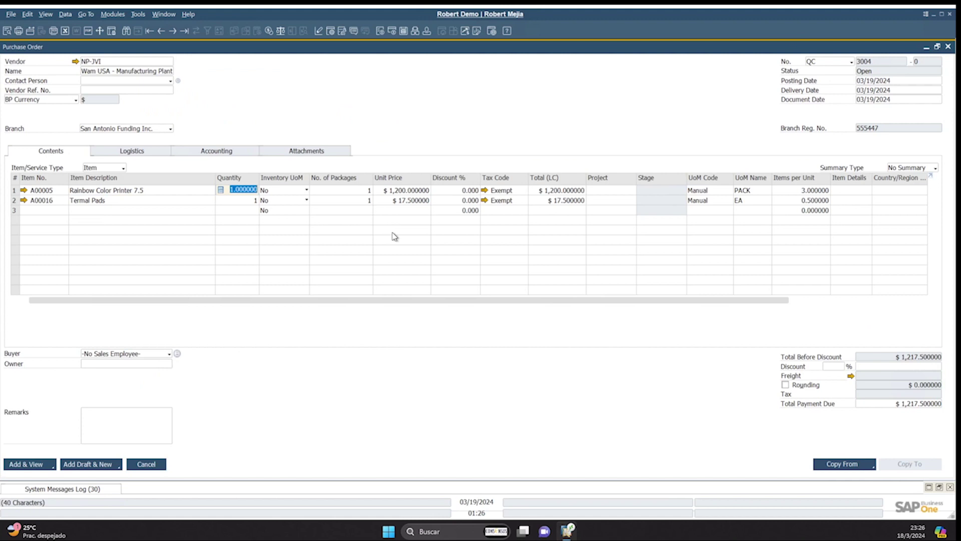
text(100)
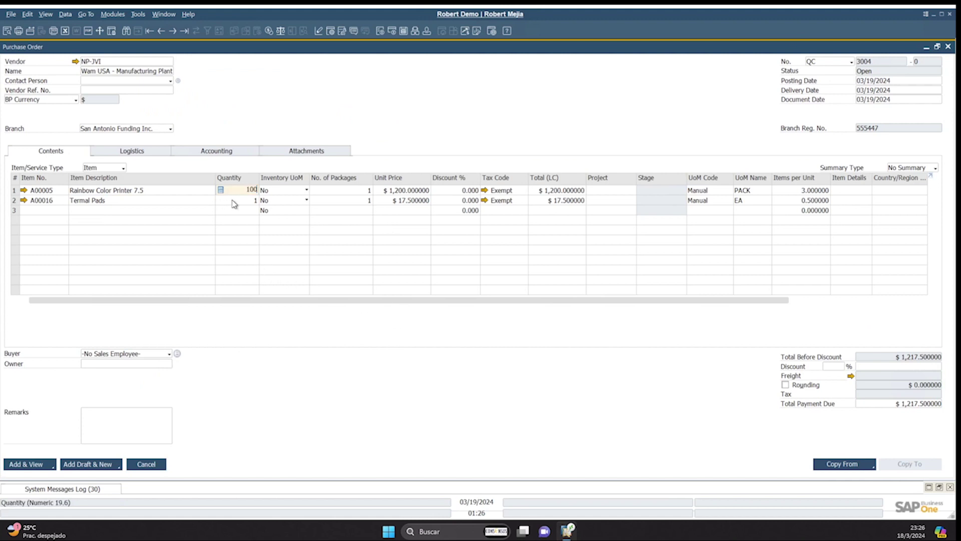
click(234, 202)
key(BackSpace)
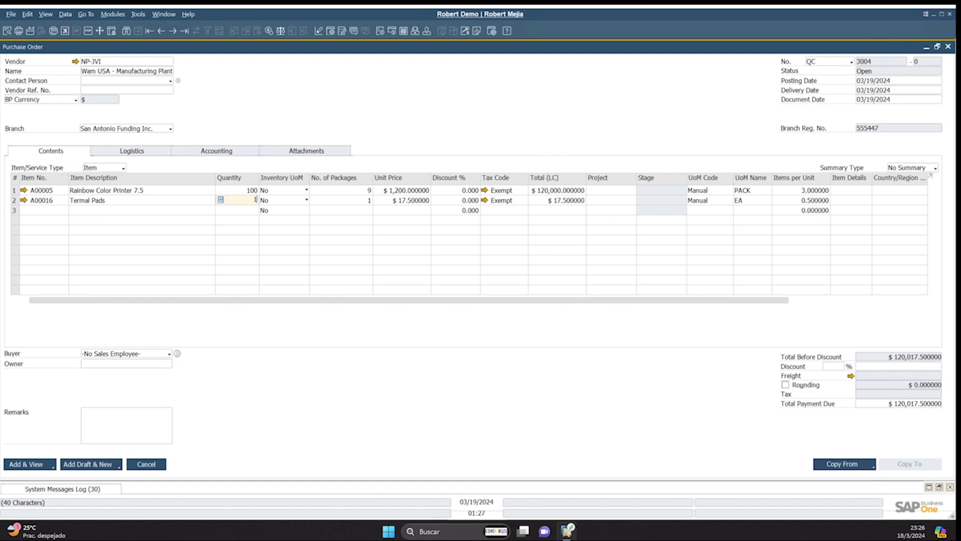
text(200)
key(Tab)
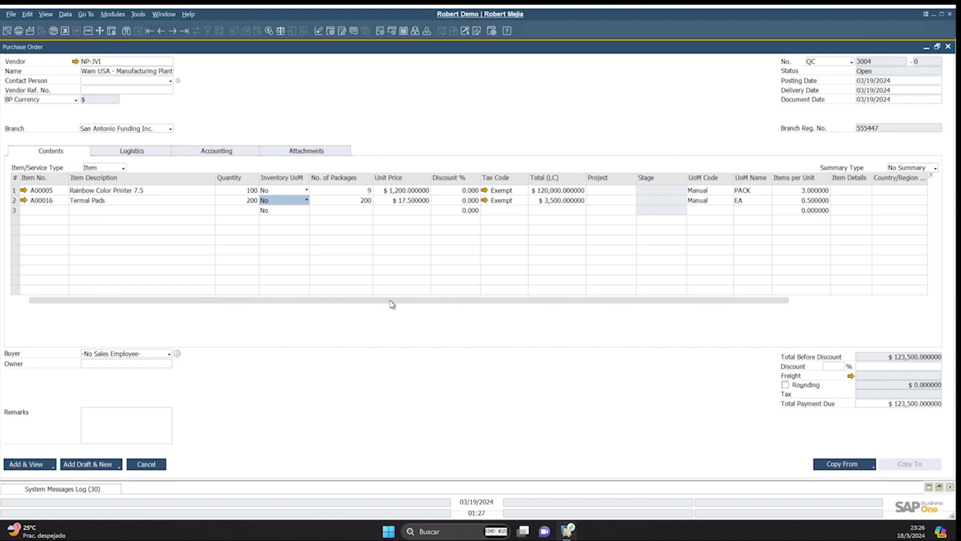
Open the master data of item A00005, view its Small Account Sales Price, and check its purchasing unit settings
click(243, 190)
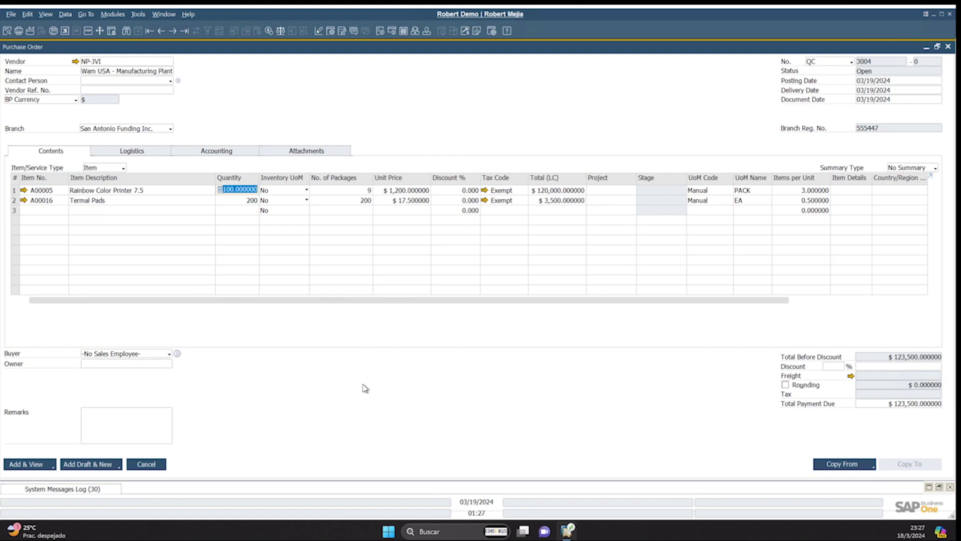
click(359, 191)
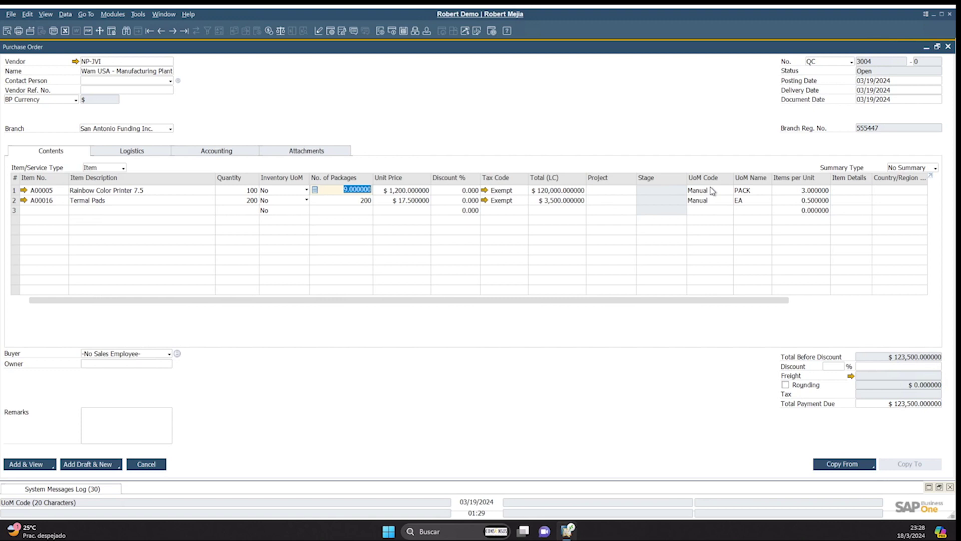
click(24, 190)
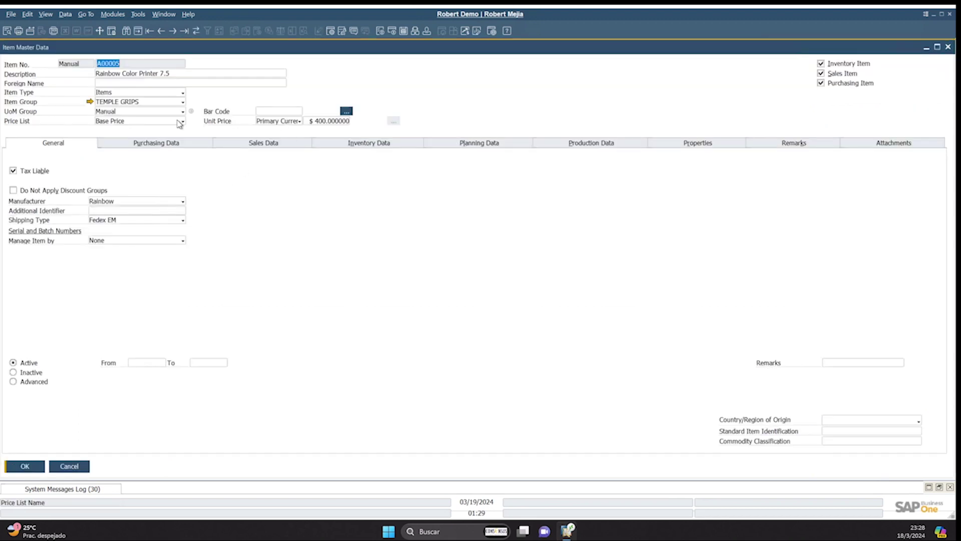
click(179, 121)
click(169, 132)
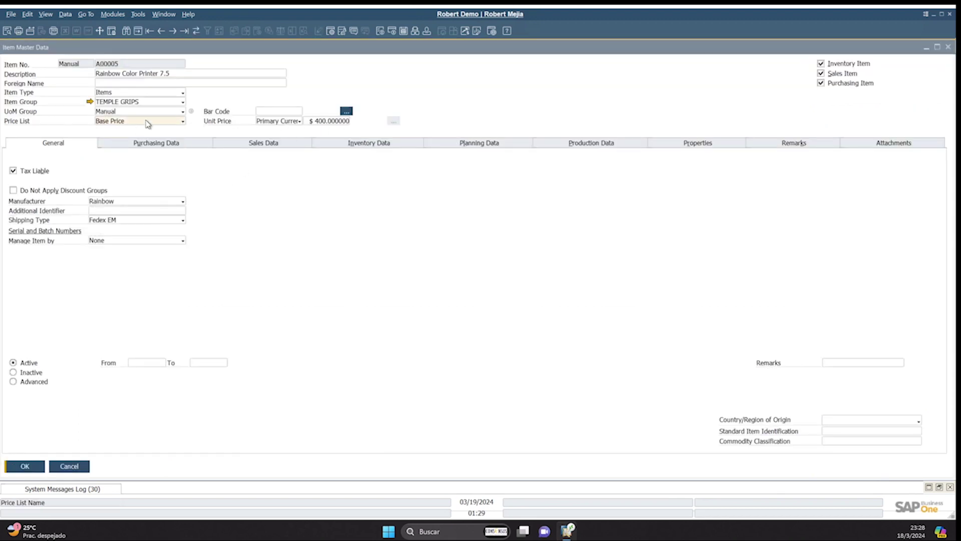
click(148, 121)
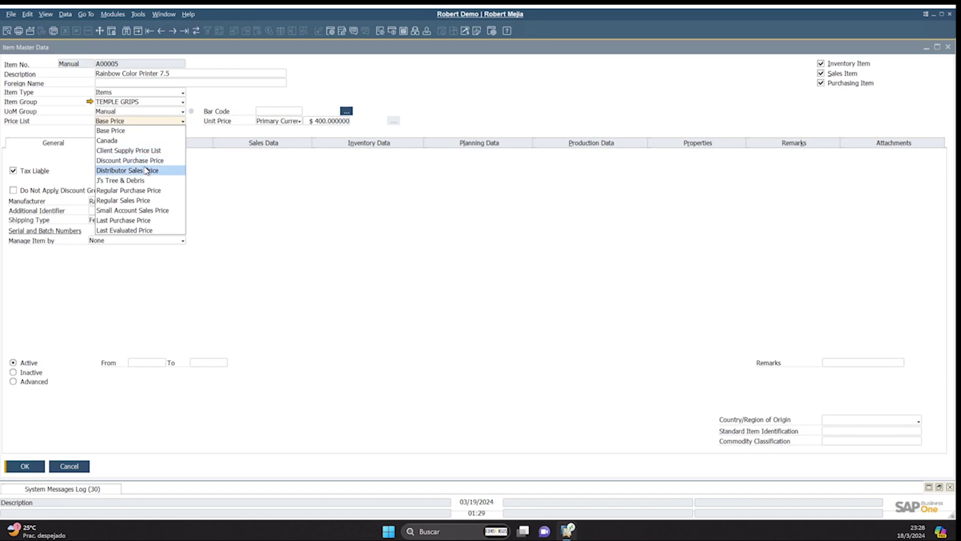
click(150, 210)
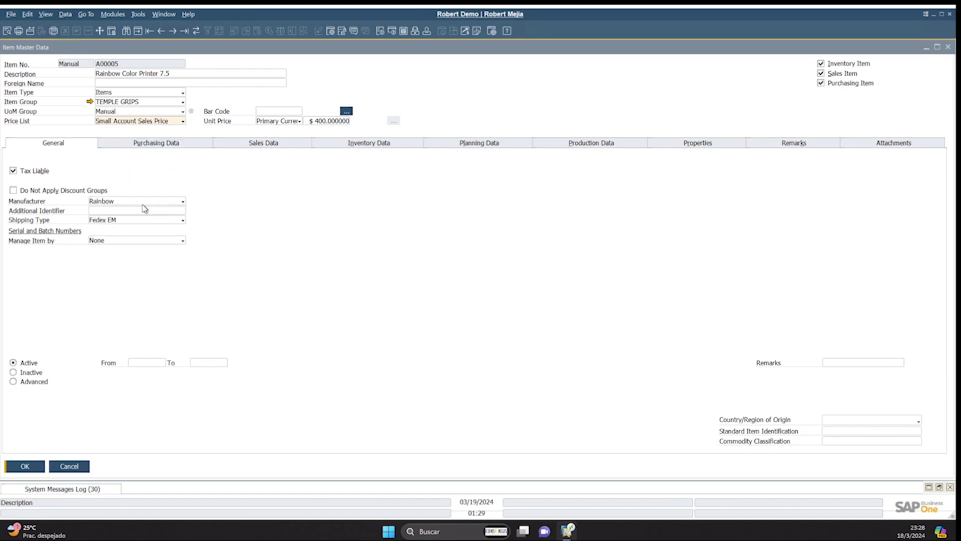
click(190, 144)
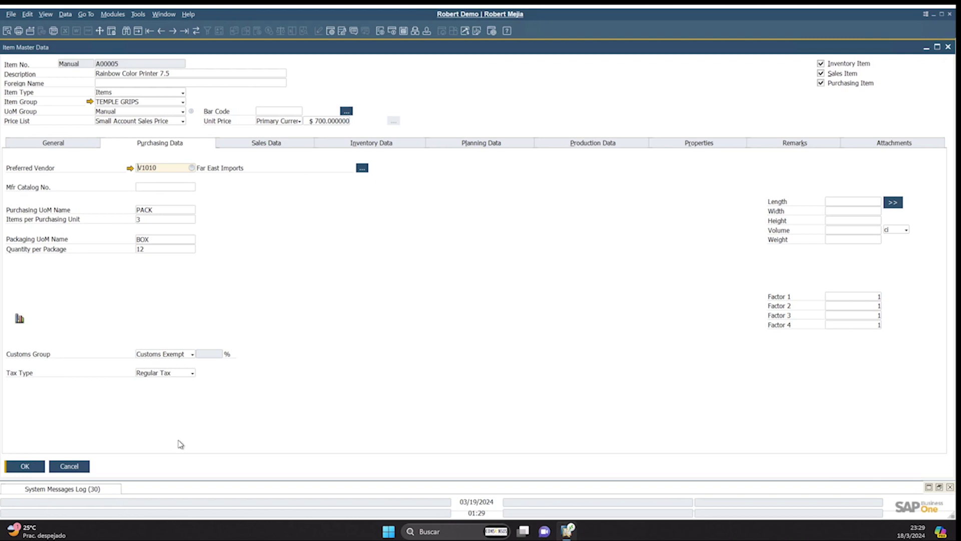
Check item A00005's unit price under Regular Purchase Price and Last Purchase Price, then return to the purchase order
click(175, 123)
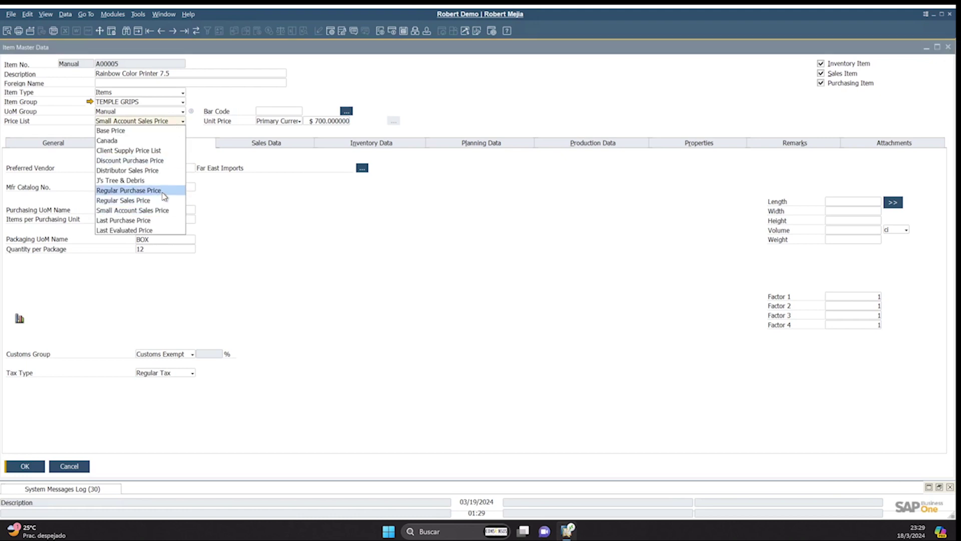
click(164, 192)
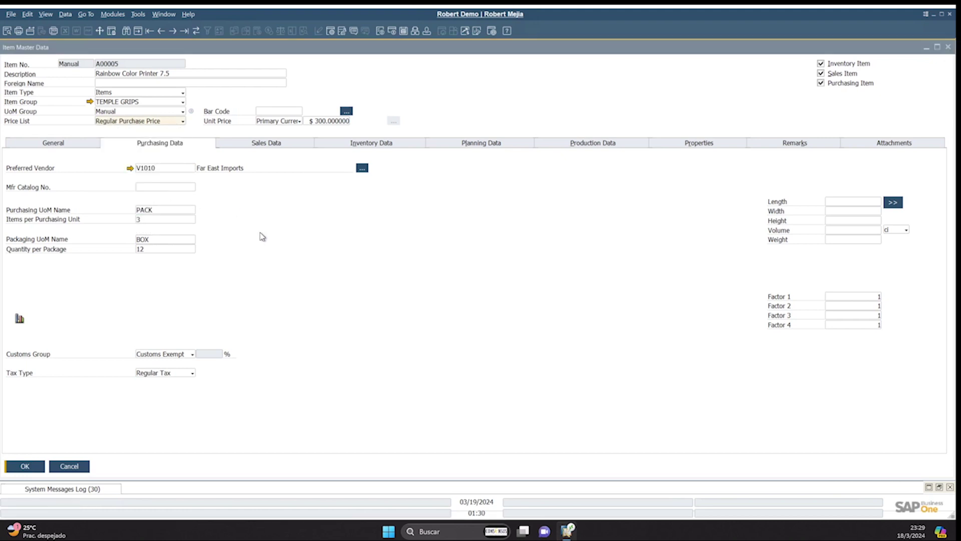
click(154, 123)
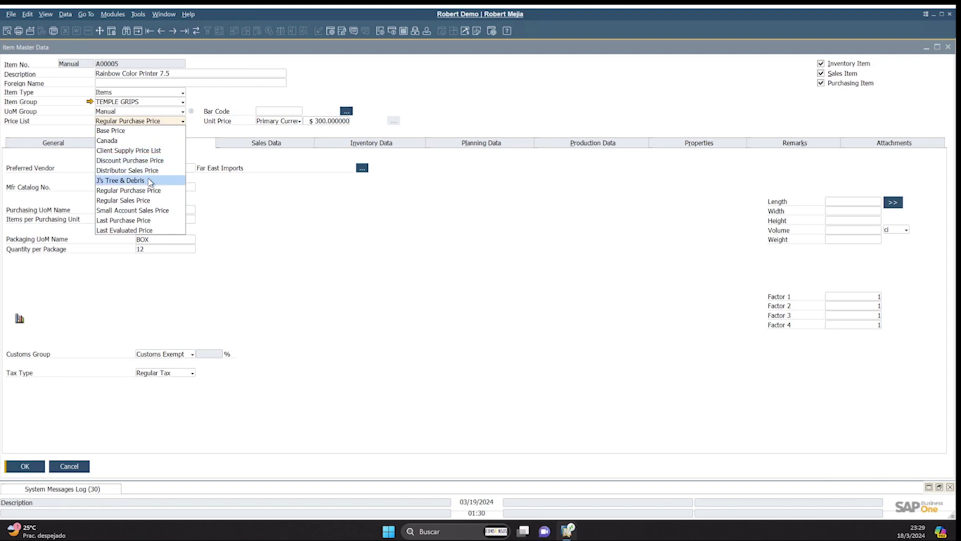
click(160, 223)
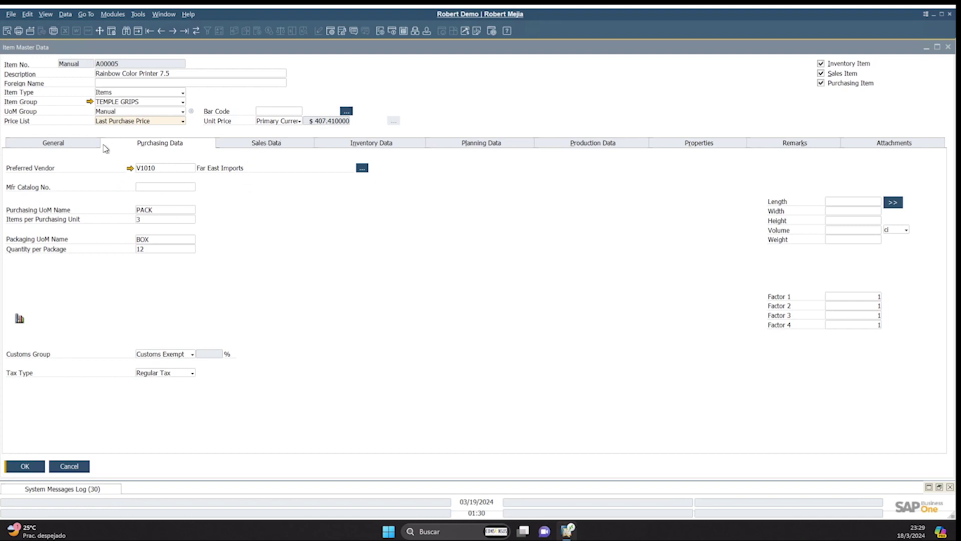
click(20, 477)
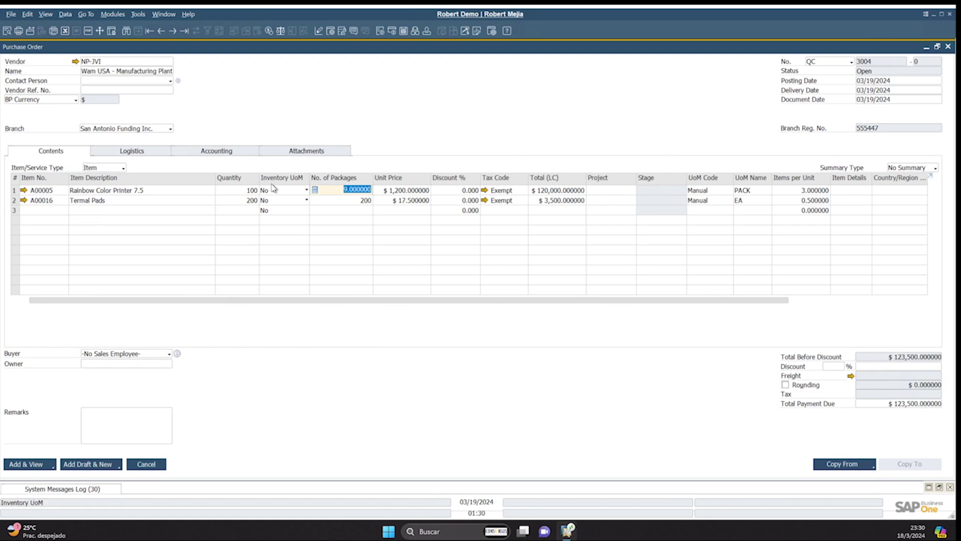
Try Inventory UoM set to Yes on the Rainbow Color Printer 7.5 line, then set it back to No
click(300, 192)
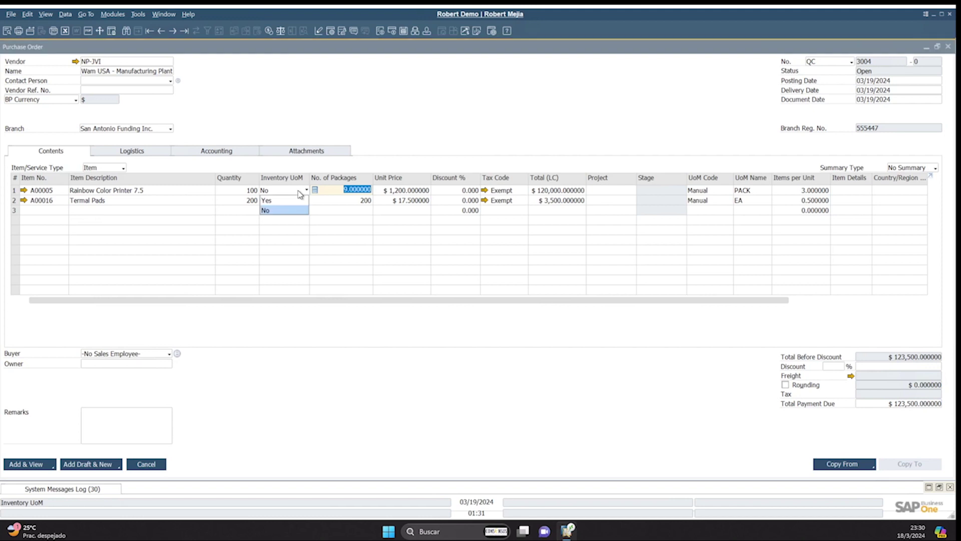
click(412, 131)
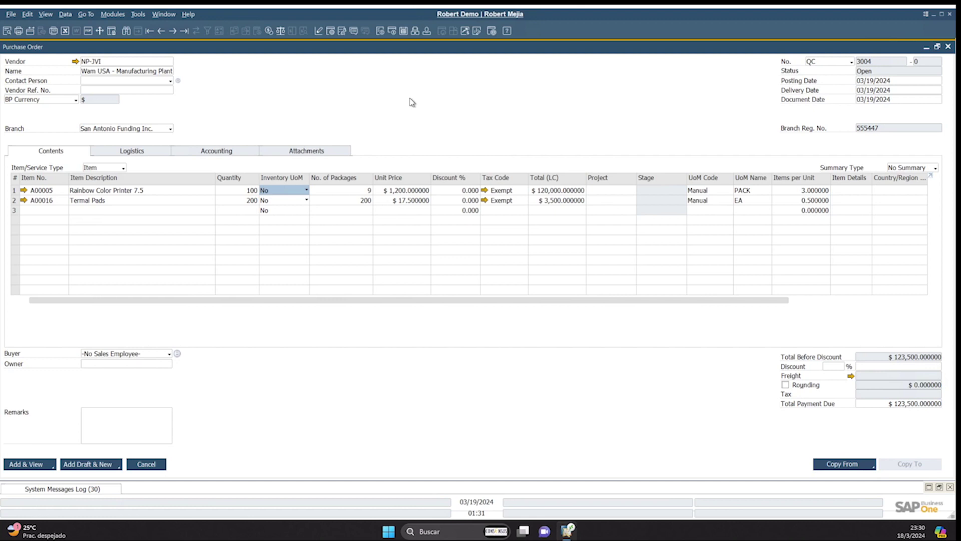
click(305, 190)
click(295, 201)
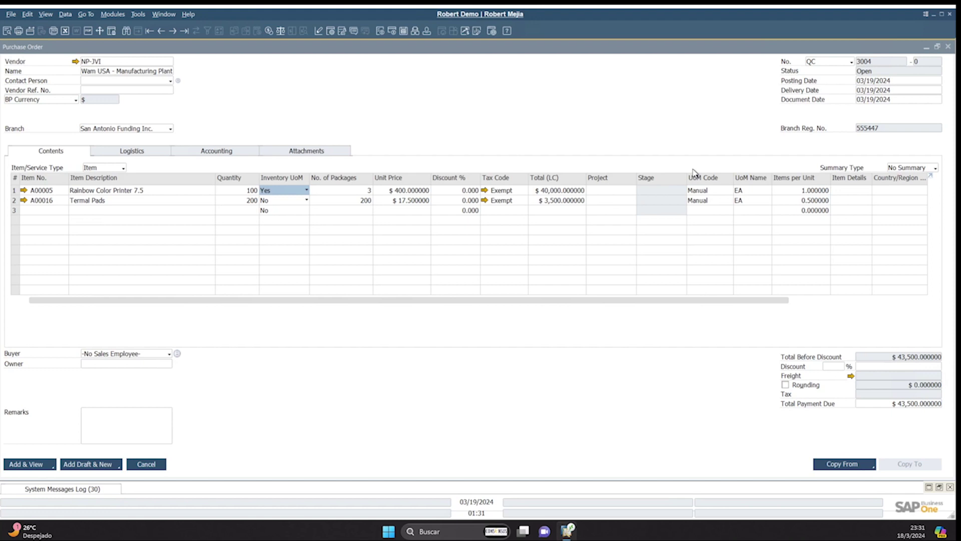
click(306, 200)
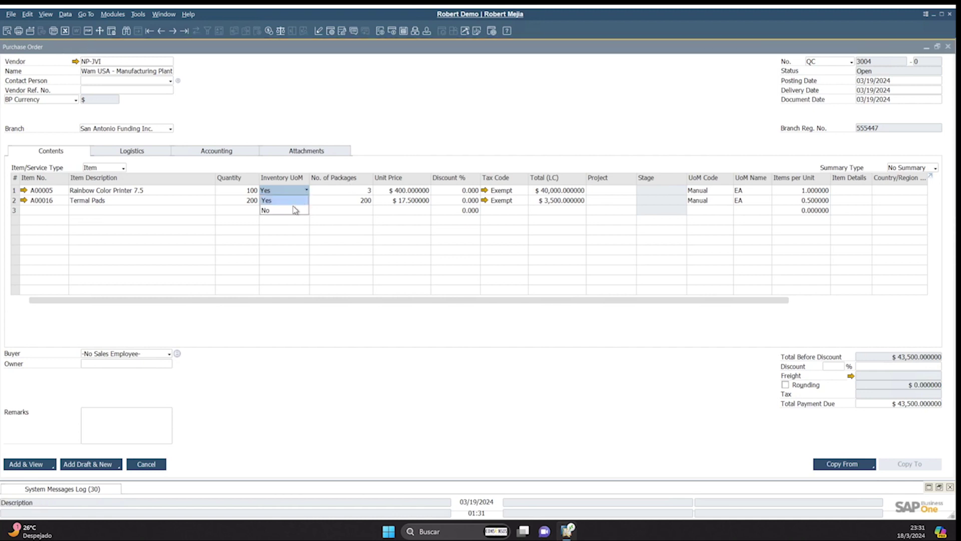
click(294, 210)
Set Inventory UoM to Yes on the Termal Pads line and add the purchase order
click(300, 201)
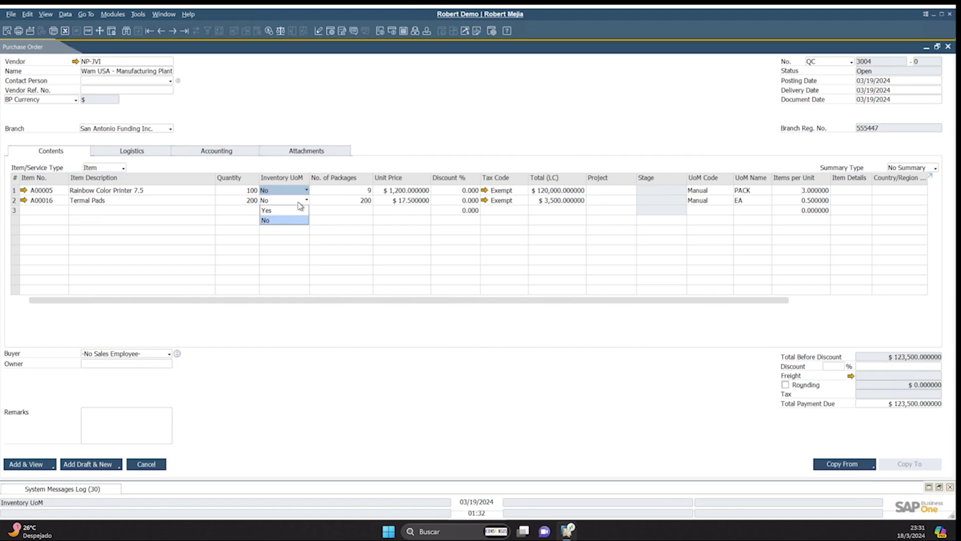
click(294, 210)
click(48, 467)
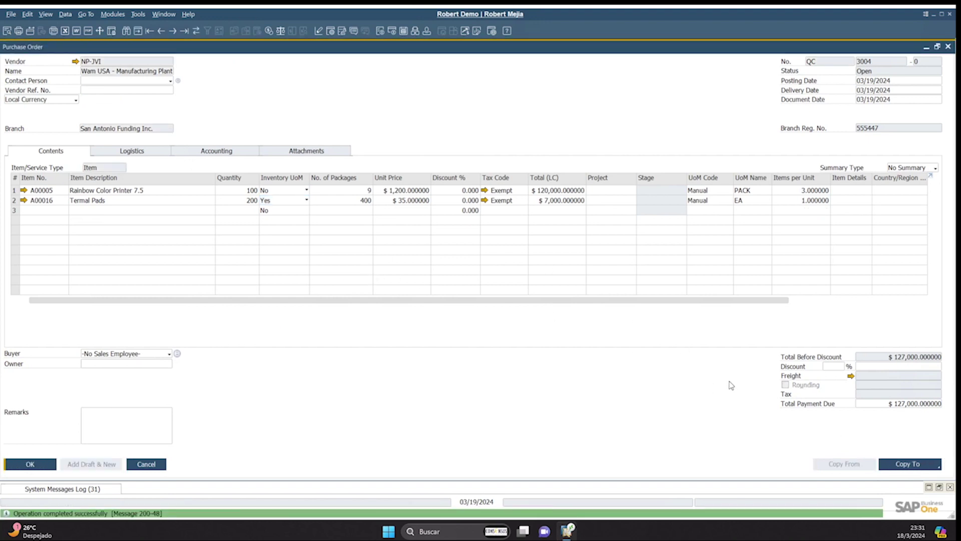
Copy the purchase order to a Goods Receipt PO and add that document, accepting that it cannot be changed
click(916, 466)
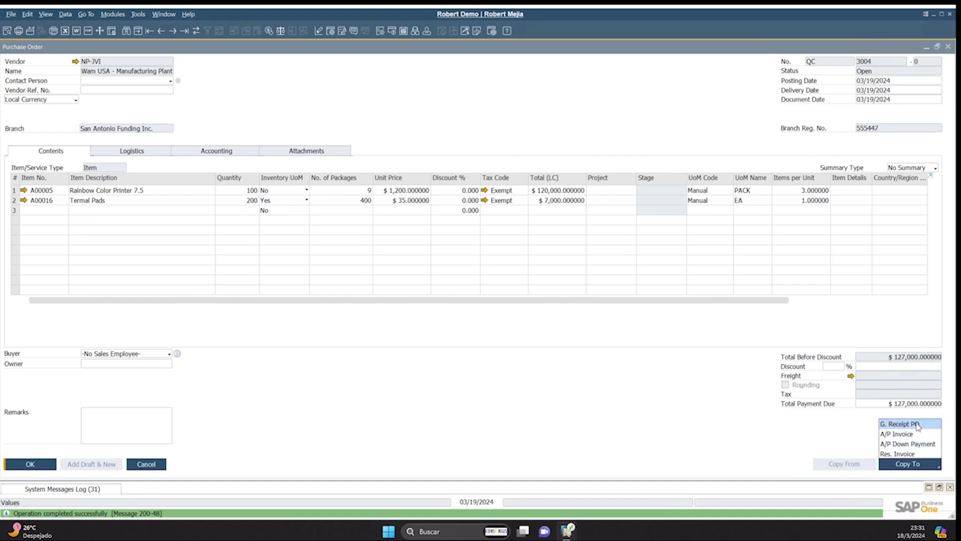
click(901, 424)
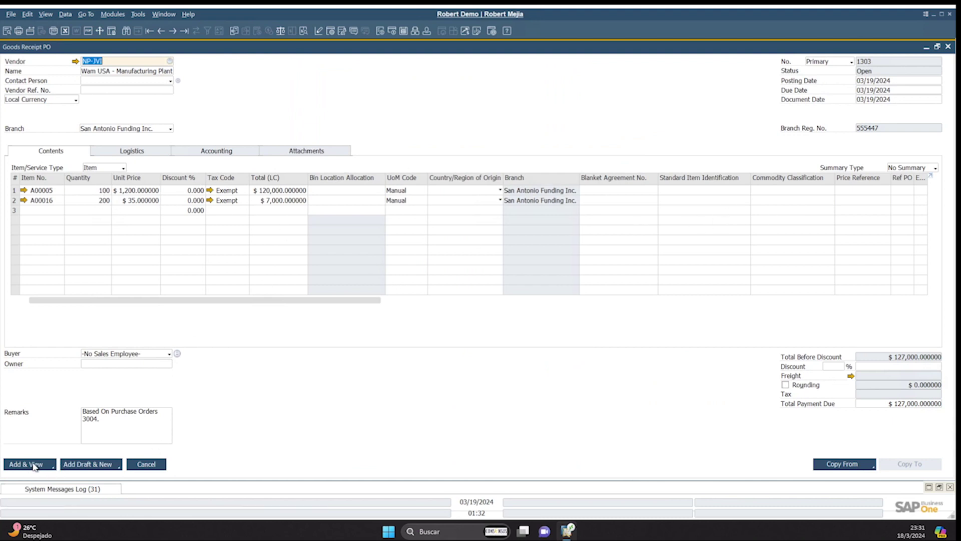
click(44, 463)
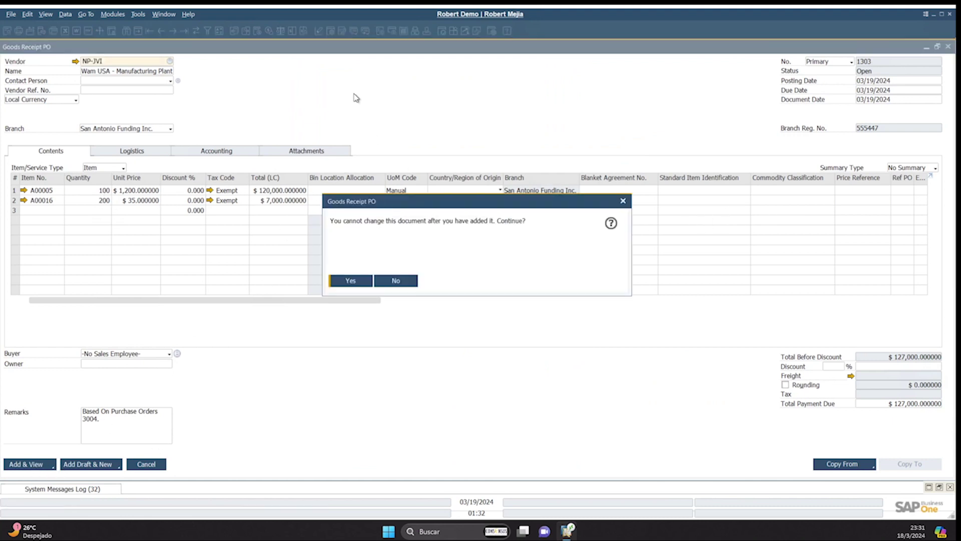
click(350, 281)
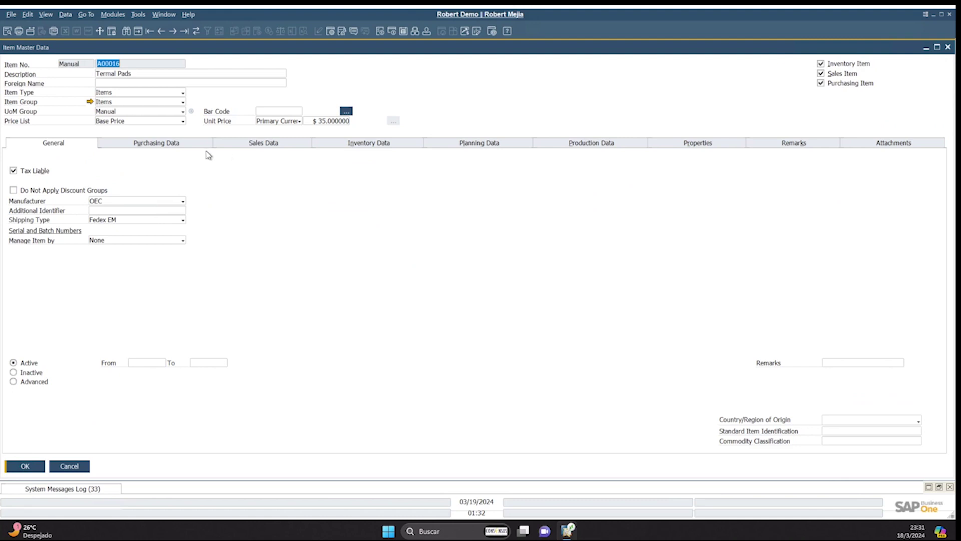
Examine item A00016's purchasing data and the warehouse 01 transactions in its Inventory Audit Report, then close the report
click(188, 146)
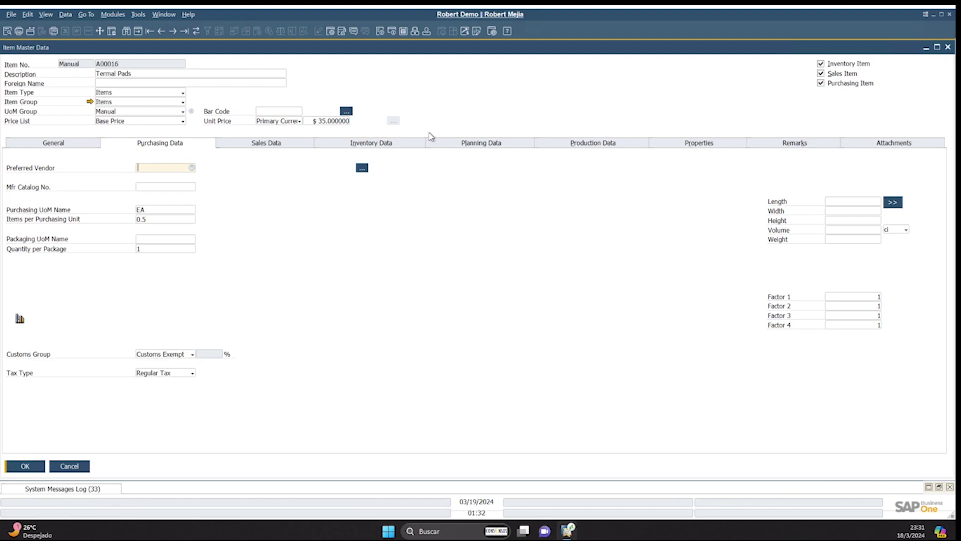
right_click(436, 91)
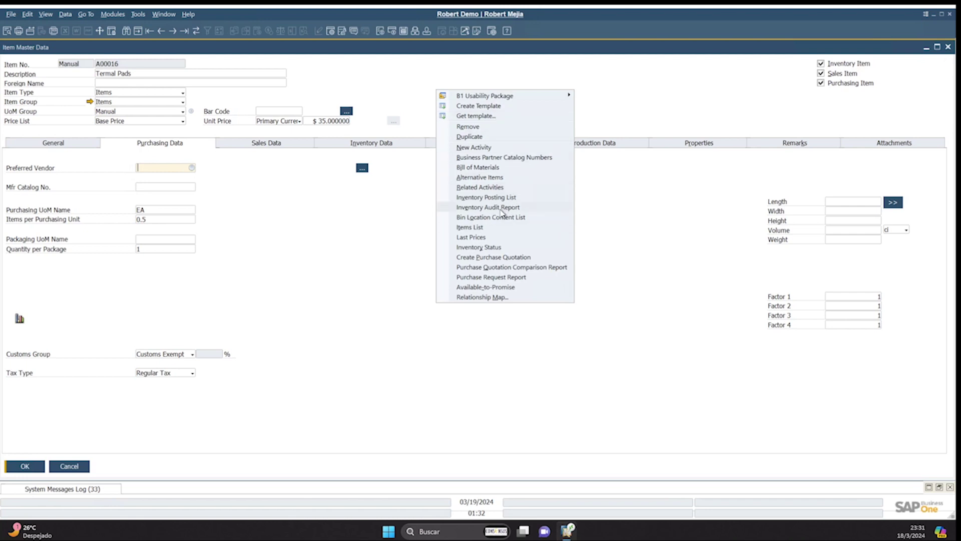
click(404, 85)
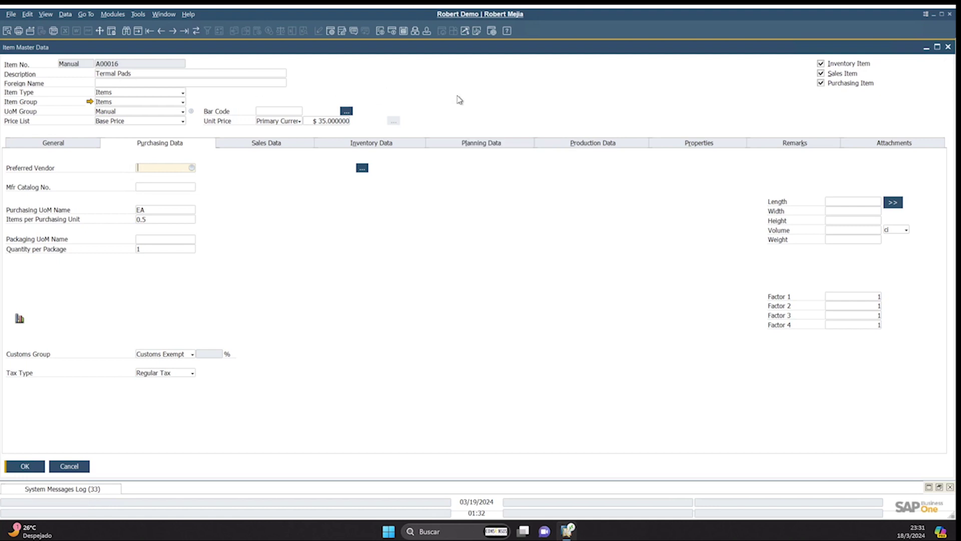
right_click(489, 84)
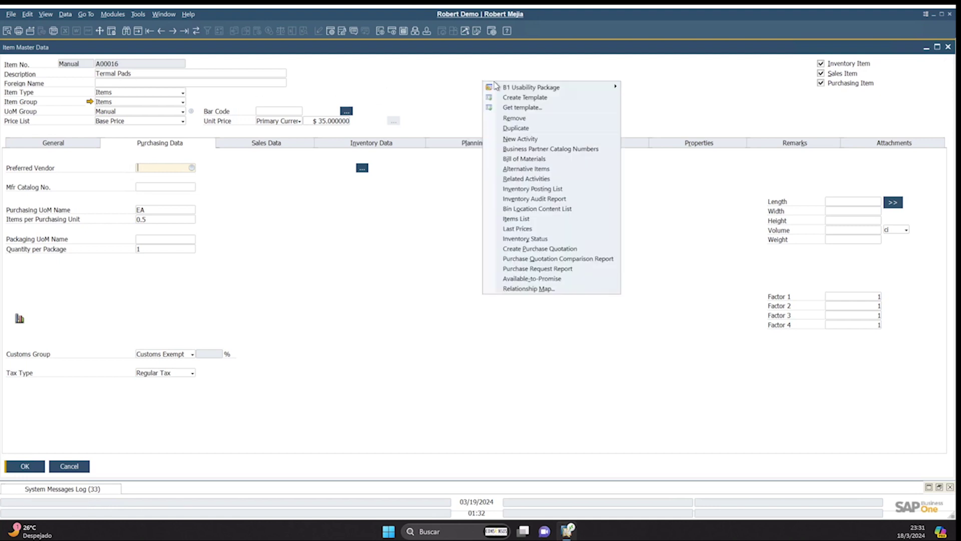
click(552, 199)
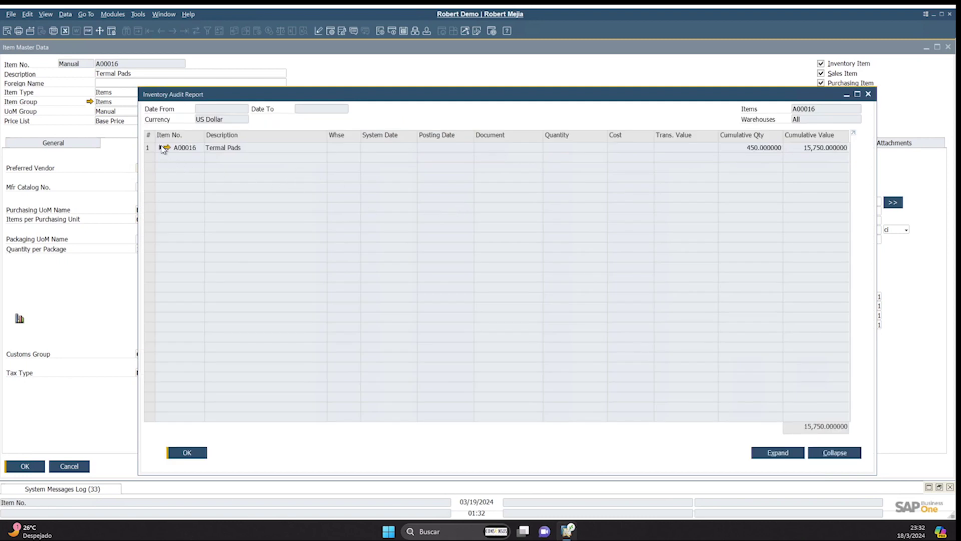
click(162, 147)
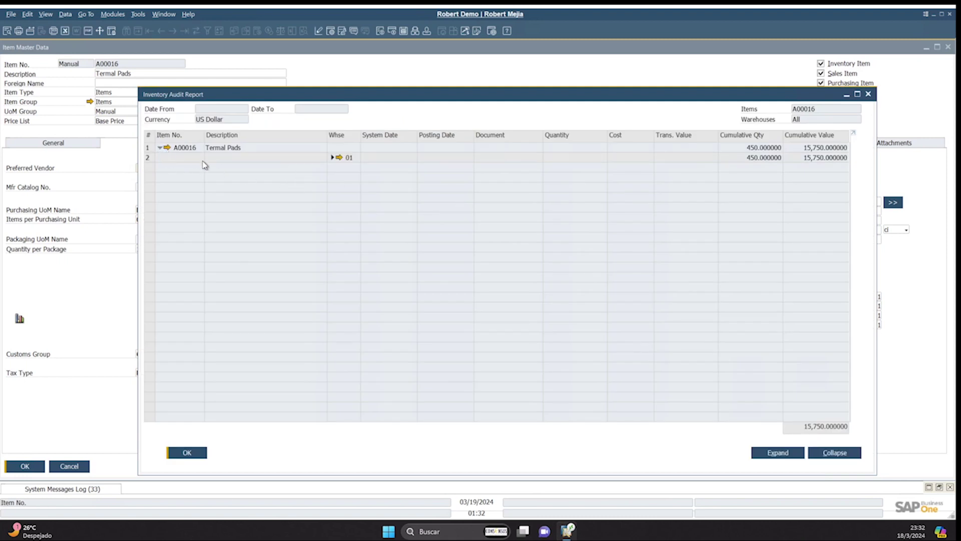
click(332, 158)
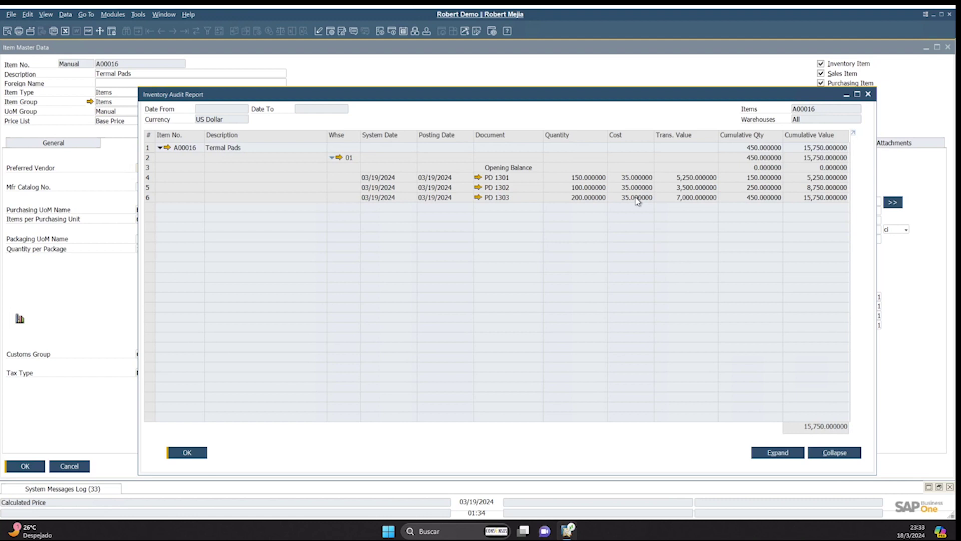
click(185, 453)
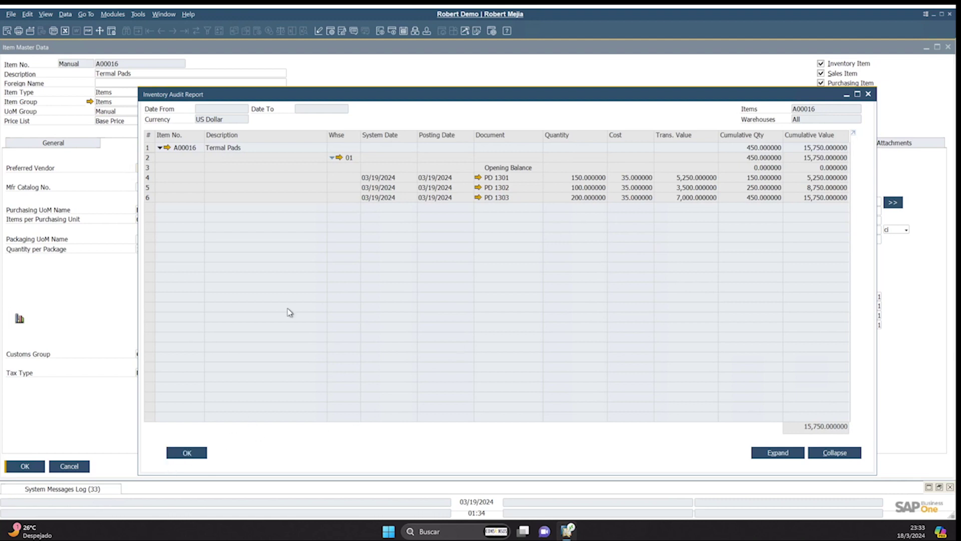
Check the stock and item cost in the inventory data of item A00016, then close the item and the goods receipt
click(373, 143)
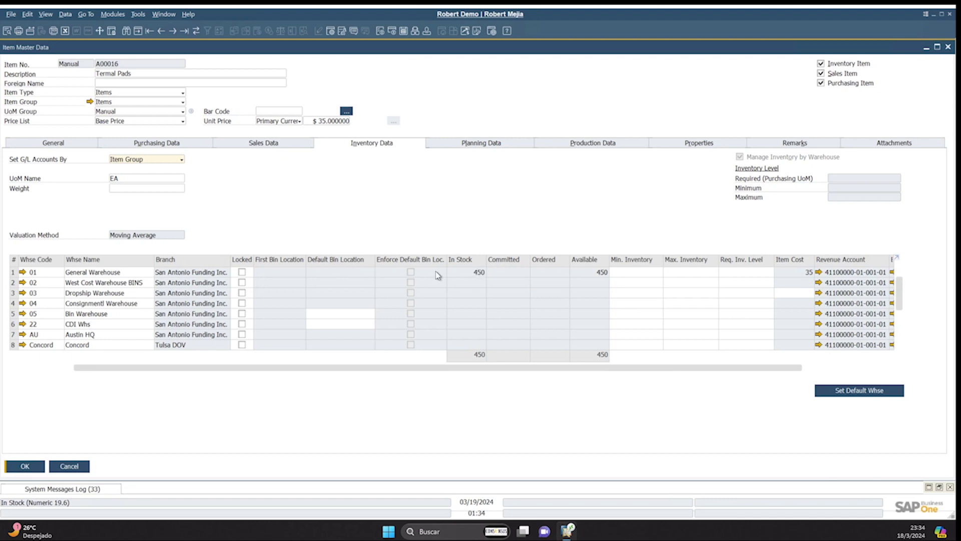
click(18, 468)
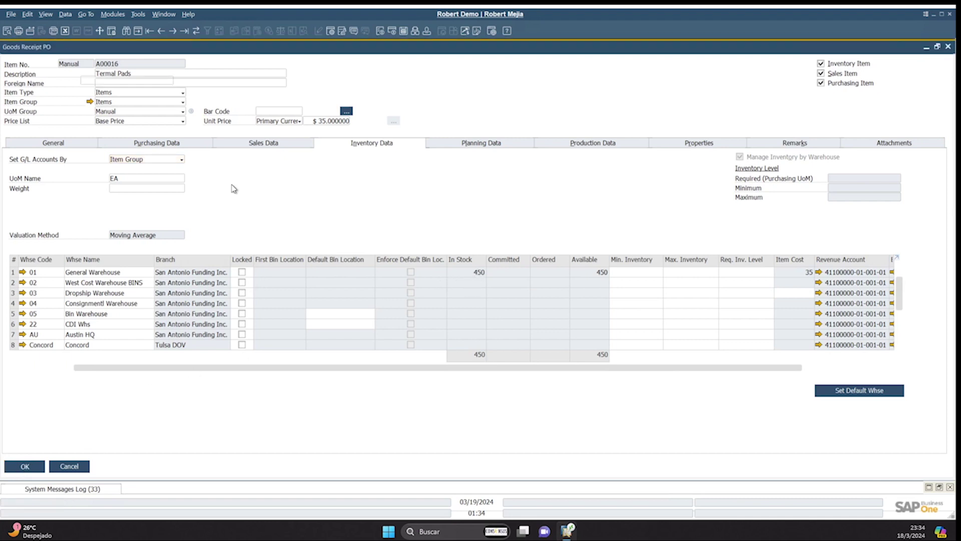
click(30, 463)
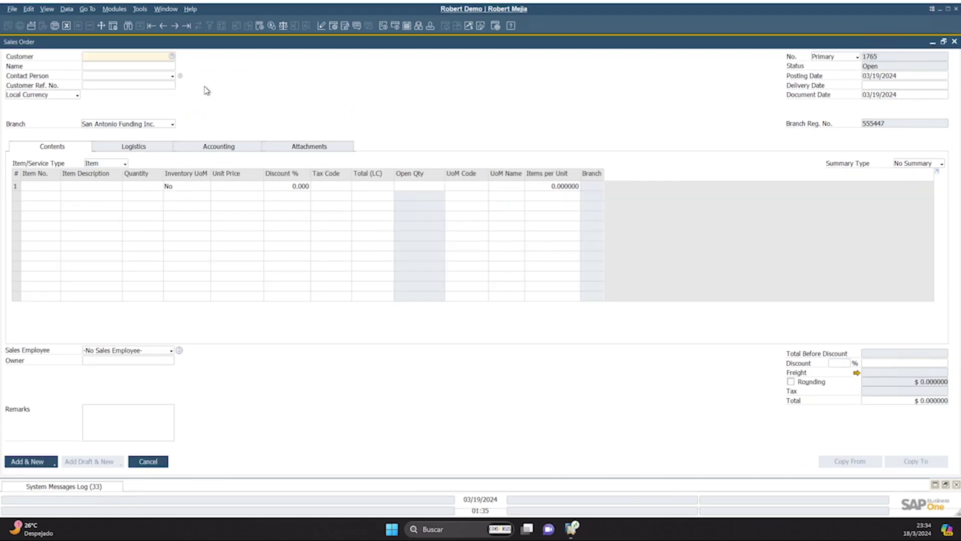
Choose the customer for the new sales order from the list of business partners
click(172, 58)
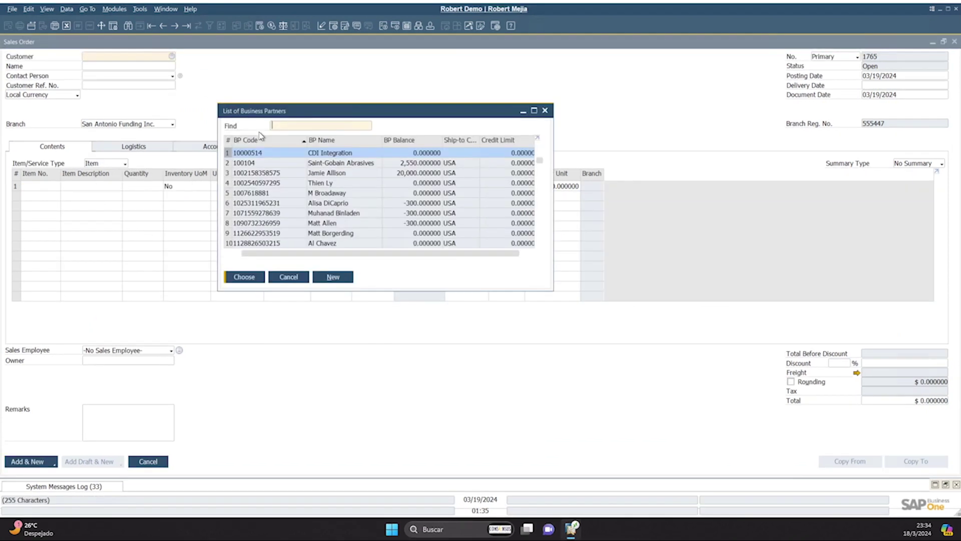
double_click(278, 183)
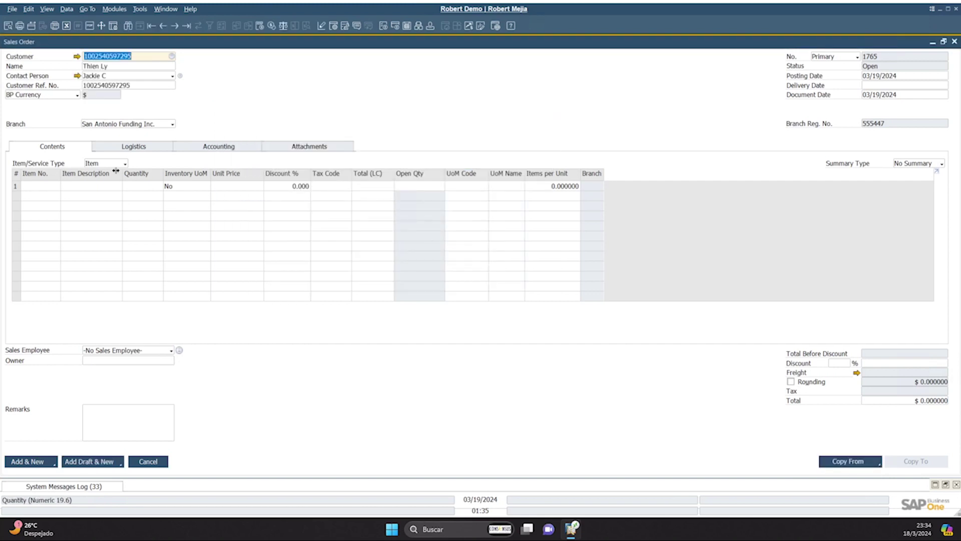
Enter item A00005 in the first row of the sales order
click(27, 187)
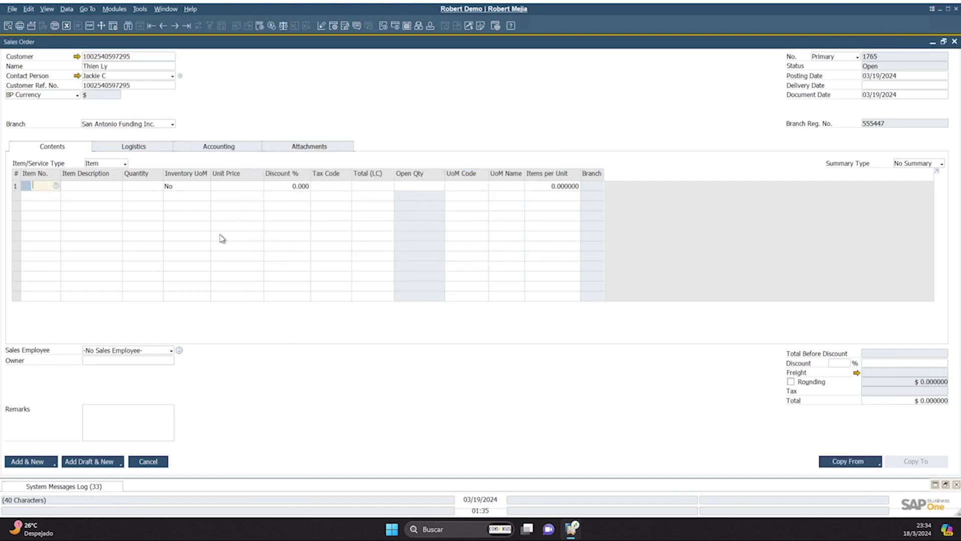
text(0005)
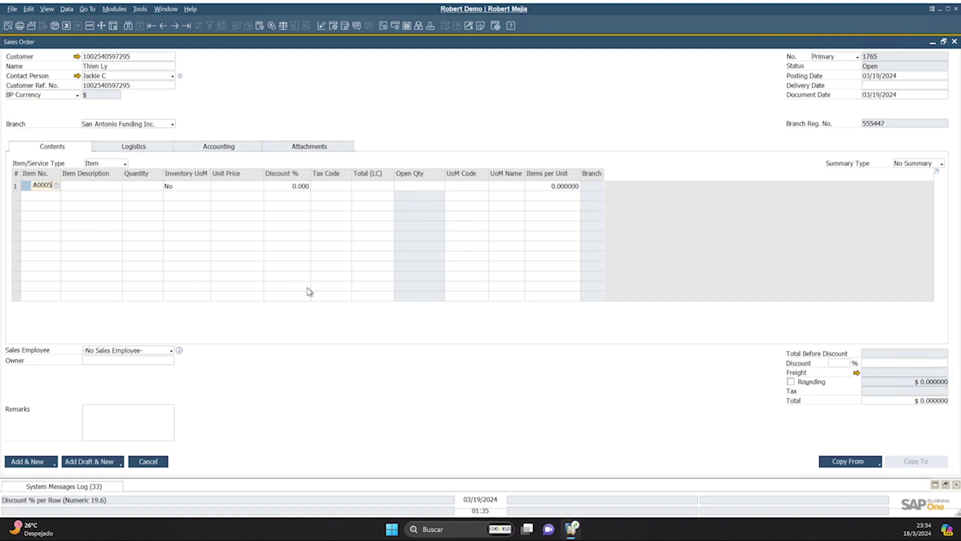
key(Tab)
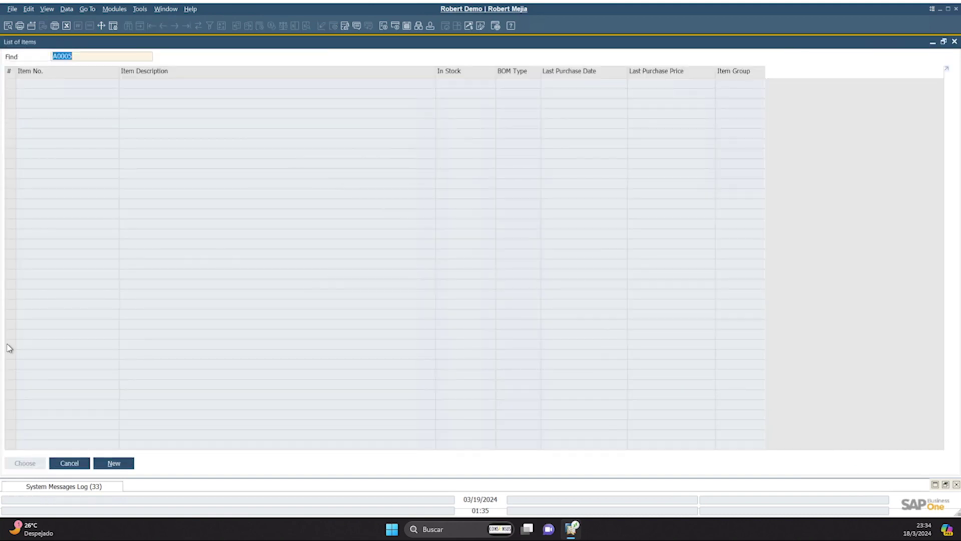
click(75, 463)
click(46, 183)
text(00005)
key(Tab)
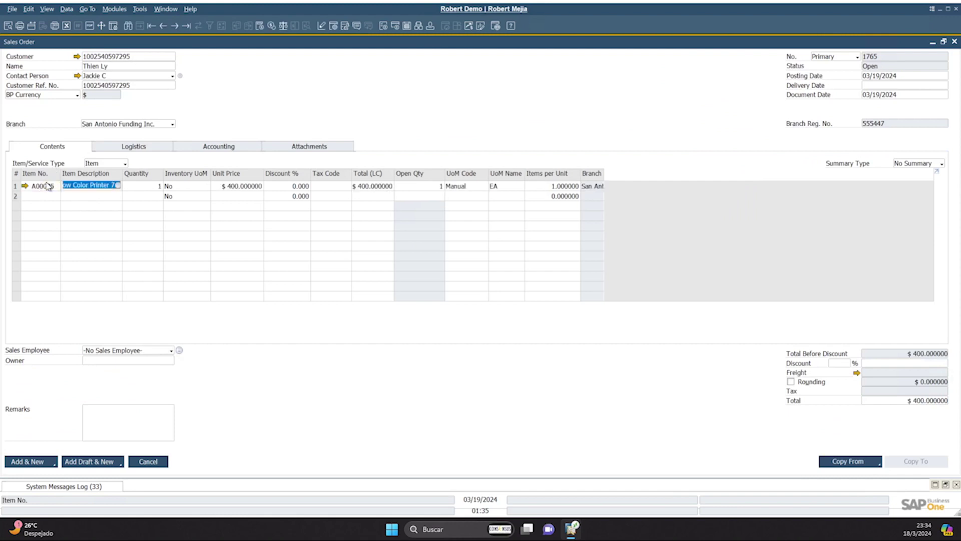
Fit the column widths of the sales order table and add item A00016 in the second row
click(46, 8)
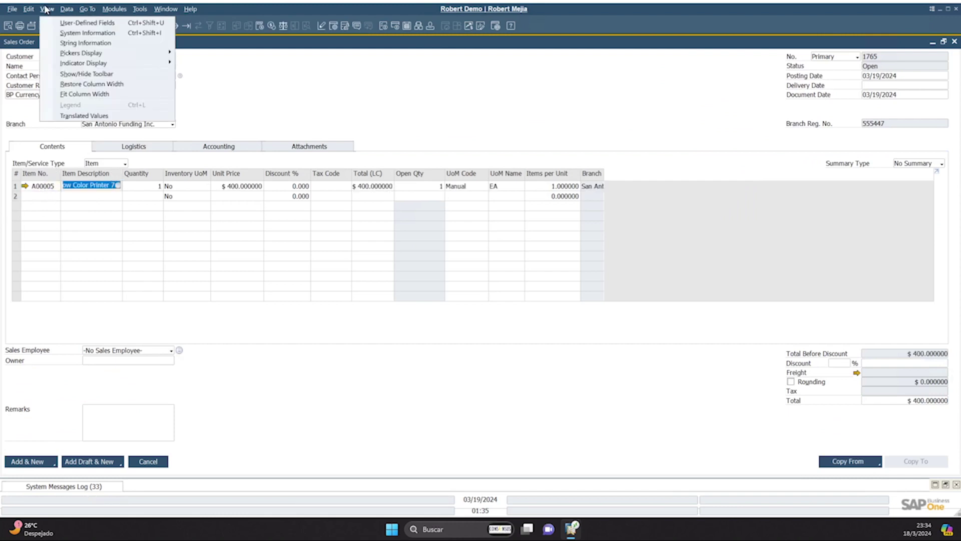
click(46, 94)
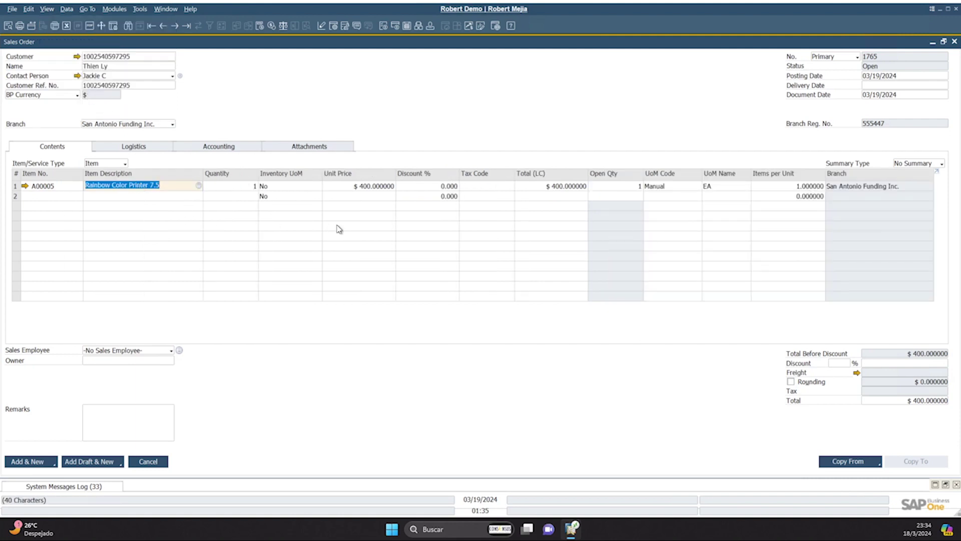
click(59, 196)
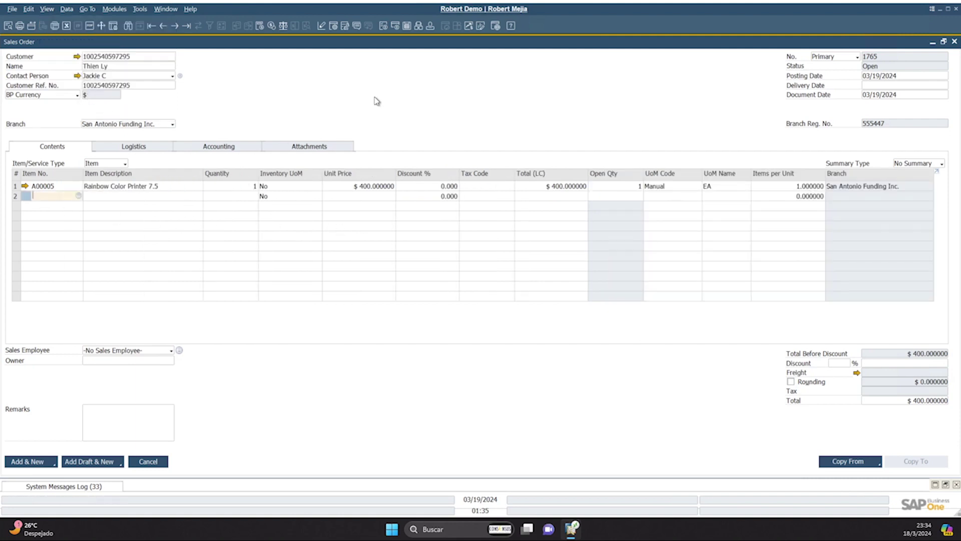
text(A00016)
key(Tab)
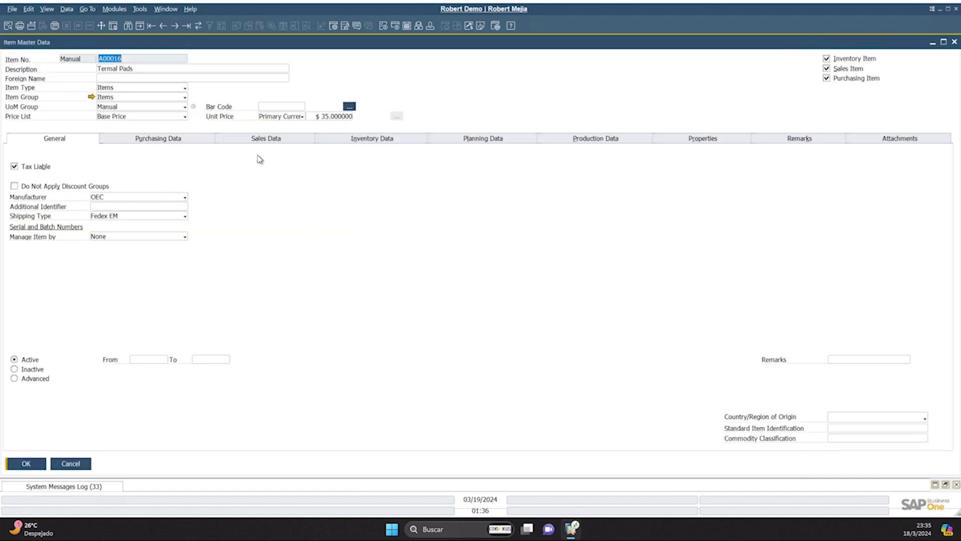
Check the inventory data and sales data of item A00016, then close the item
click(387, 144)
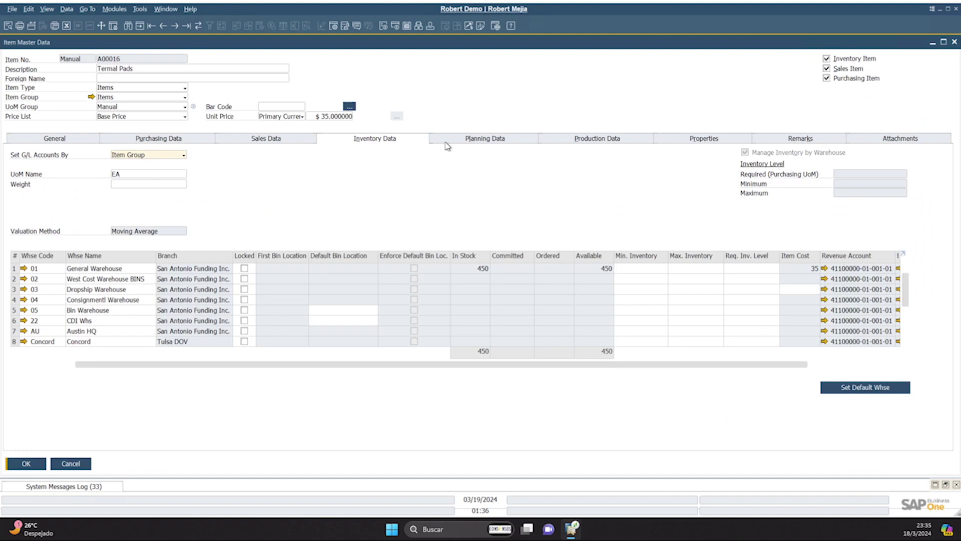
click(286, 140)
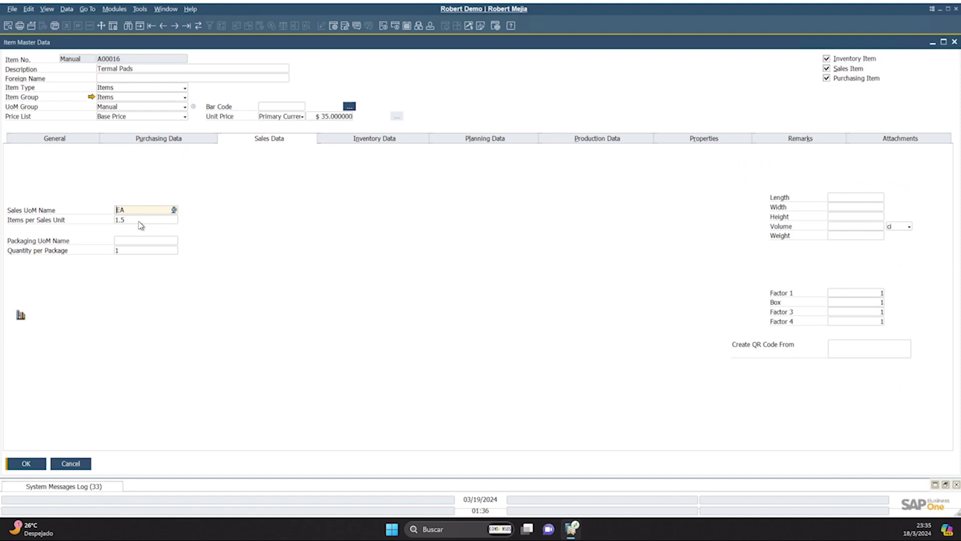
click(26, 463)
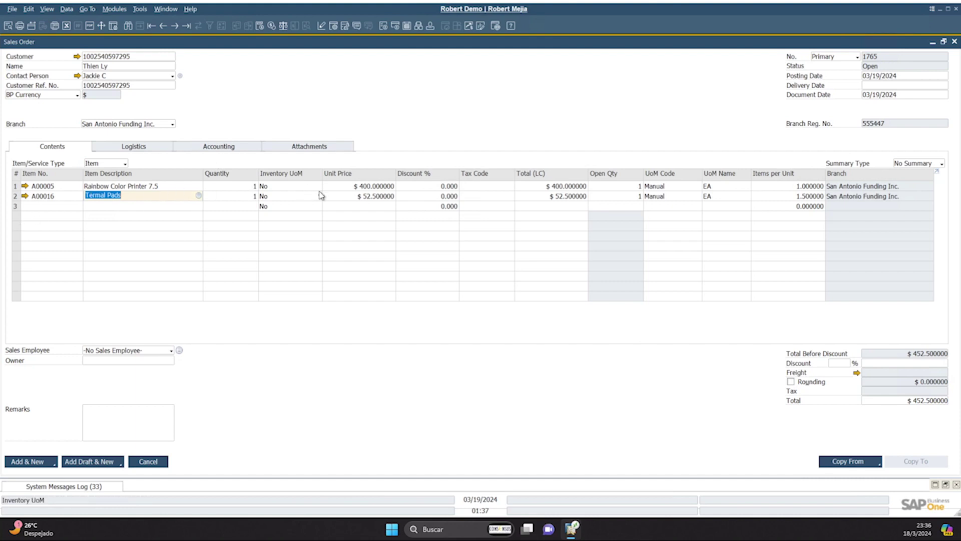
Set the quantity of item A00005 to 10, then check that item's sales data and close it
click(223, 186)
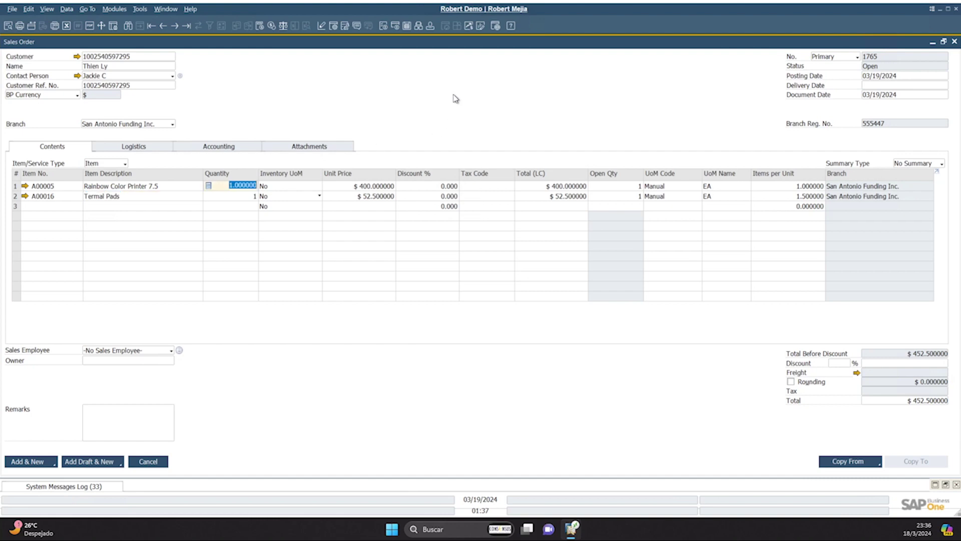
text(10)
key(Tab)
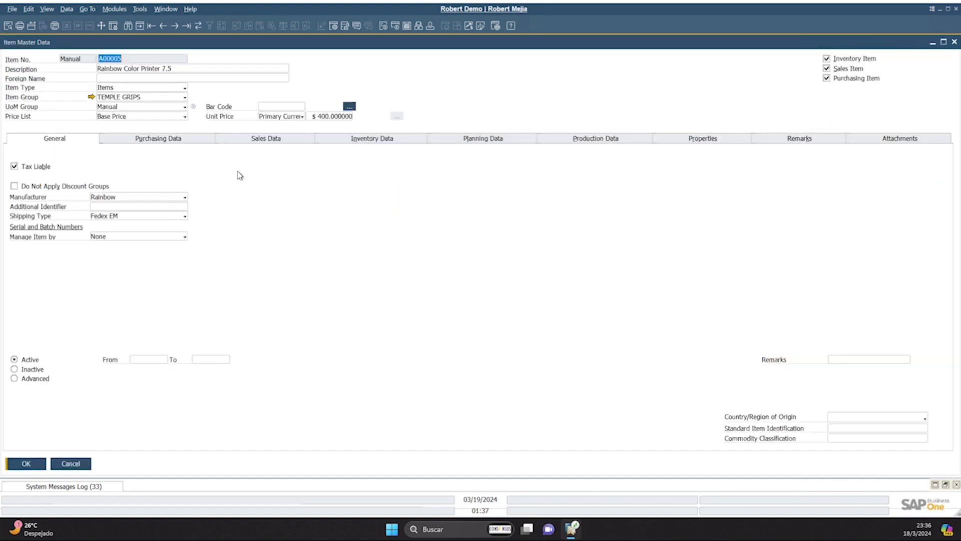
click(254, 142)
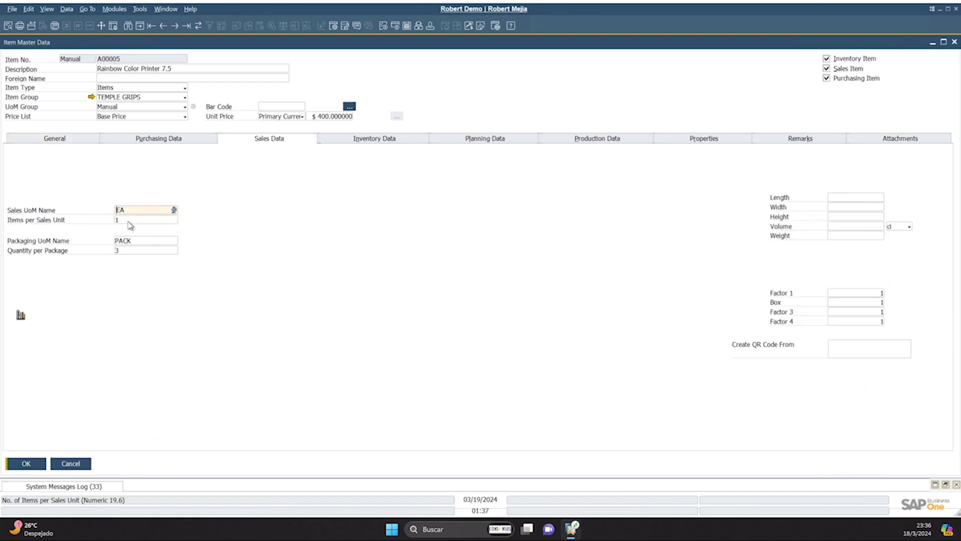
click(30, 466)
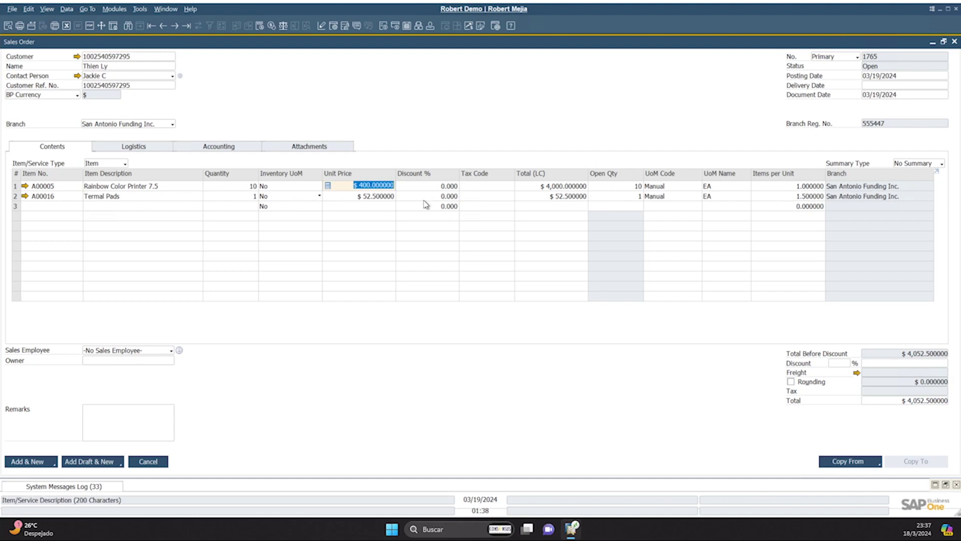
Try Inventory UoM Yes for the A00016 row, then set it back to No
click(304, 197)
click(294, 207)
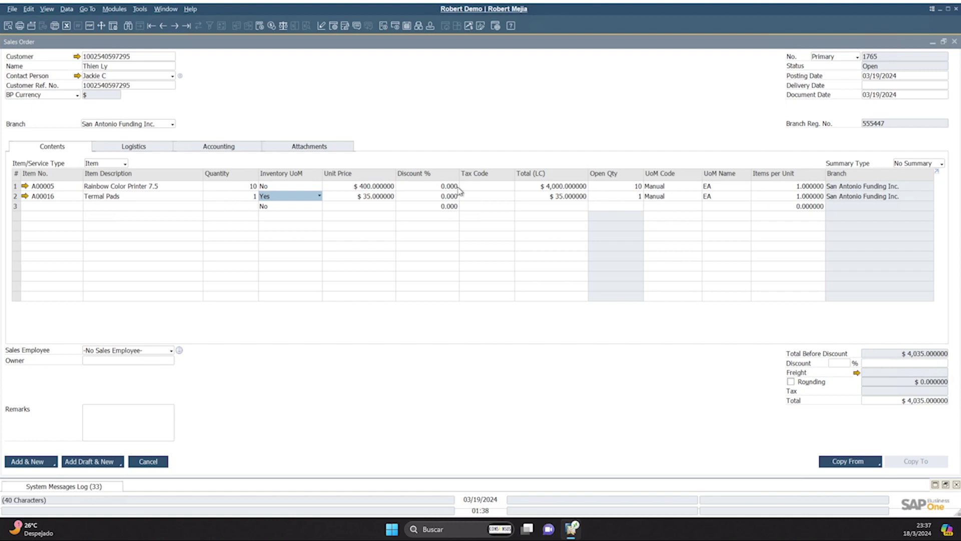
click(308, 197)
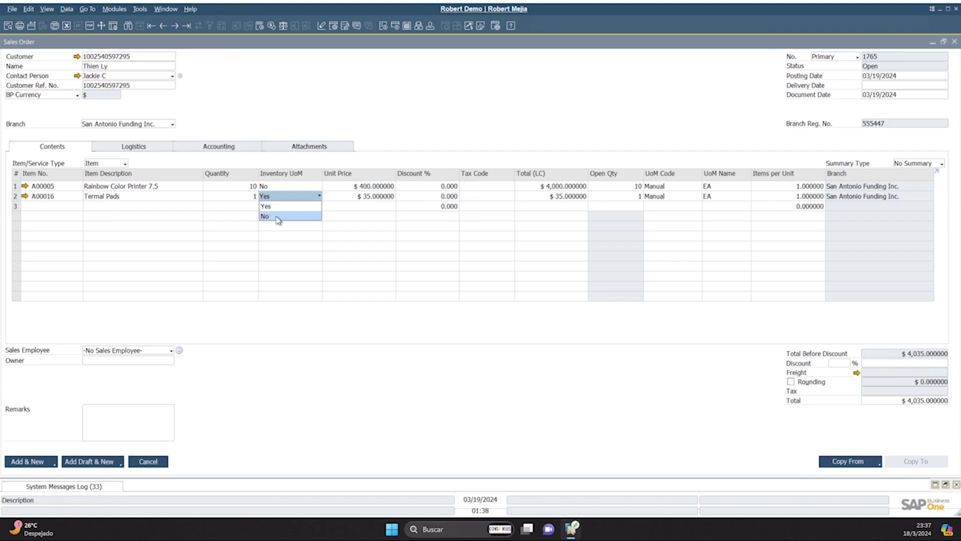
click(266, 216)
Set the quantity of item A00016 to 10
click(231, 196)
text(1)
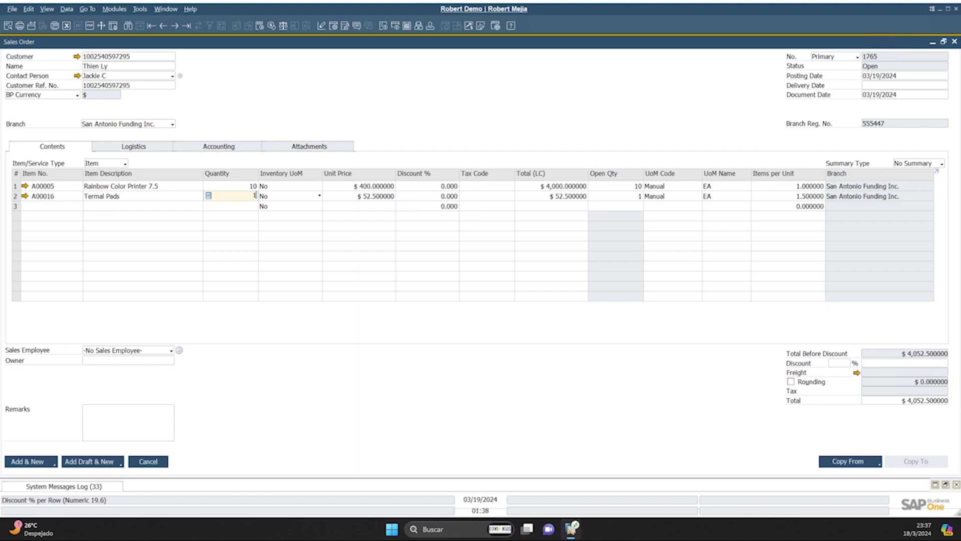
key(Tab)
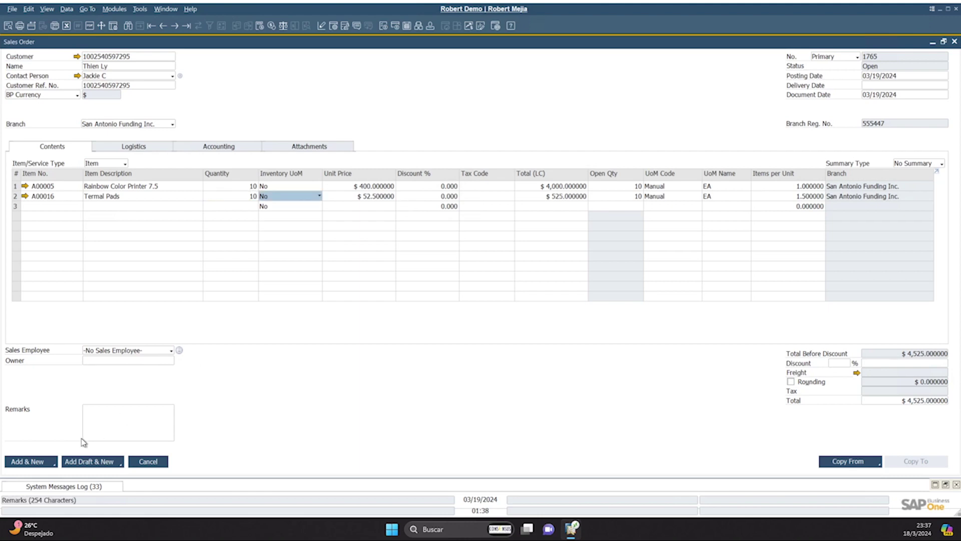
Set the delivery date to 03/21/2024 without updating the existing rows, then add the sales order and keep it in view
click(34, 461)
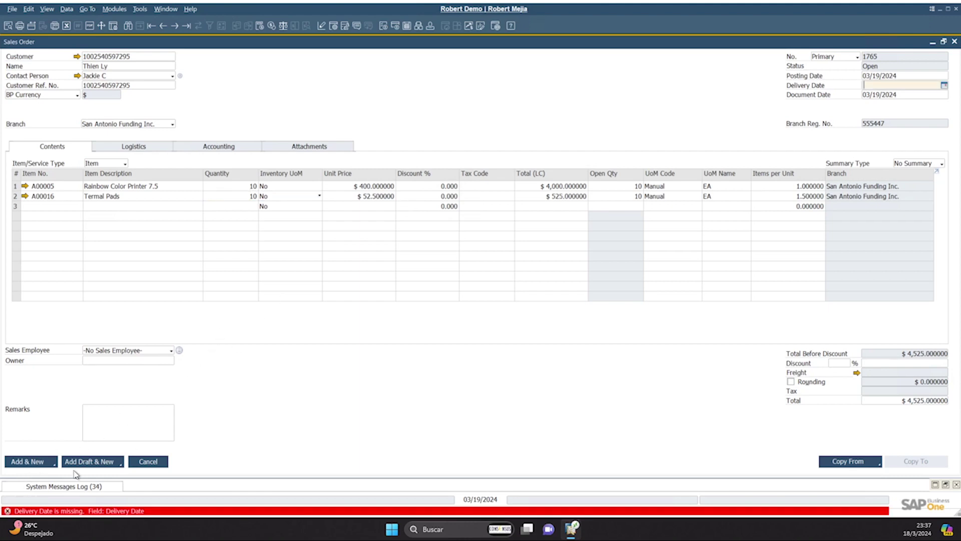
click(945, 86)
click(901, 164)
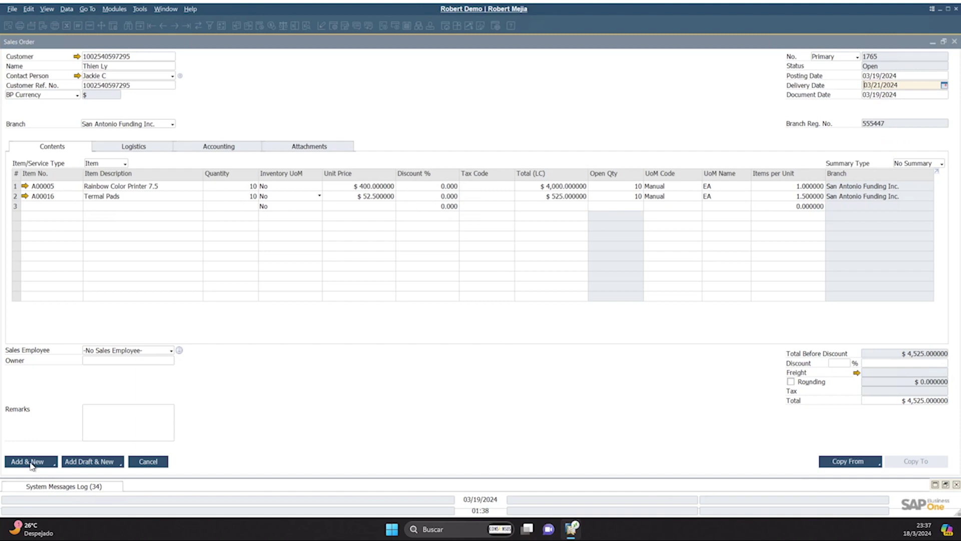
click(31, 463)
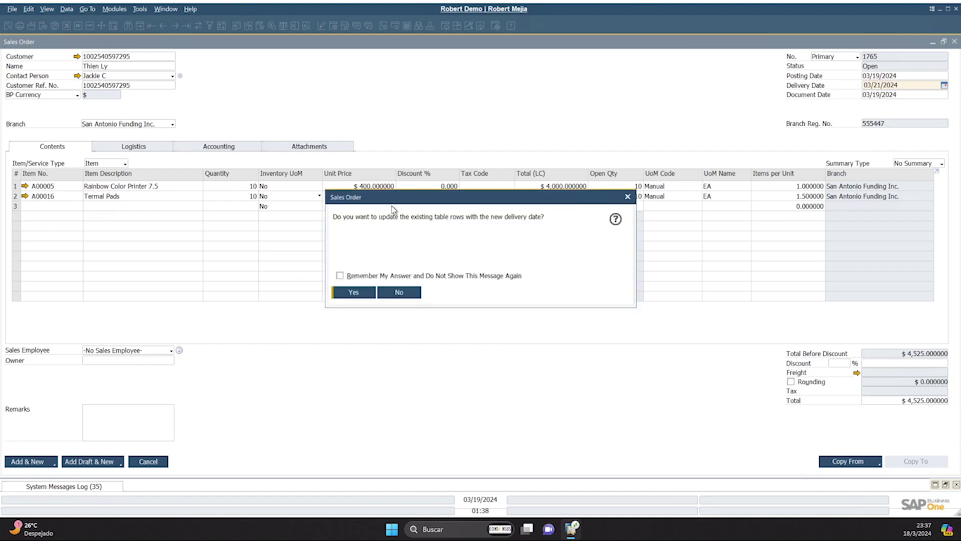
click(403, 293)
click(55, 465)
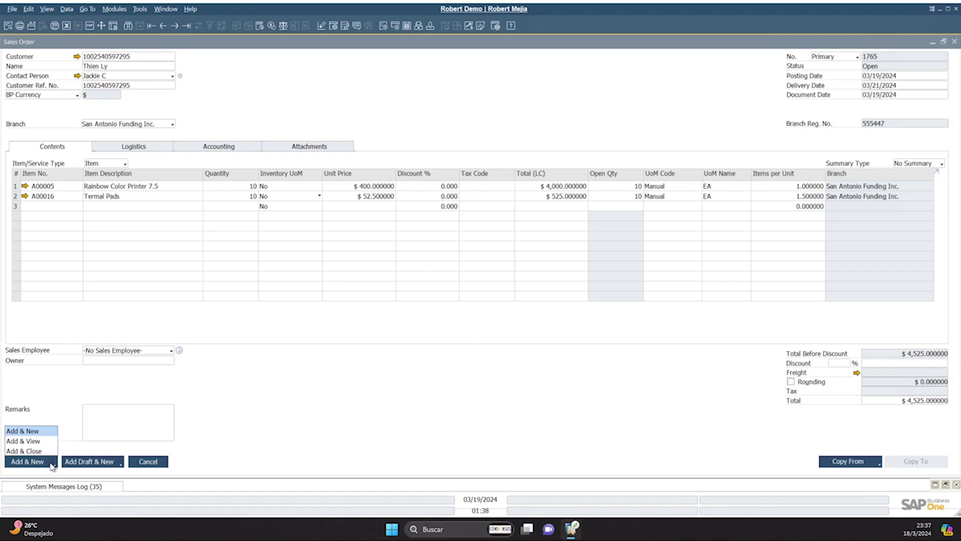
click(30, 441)
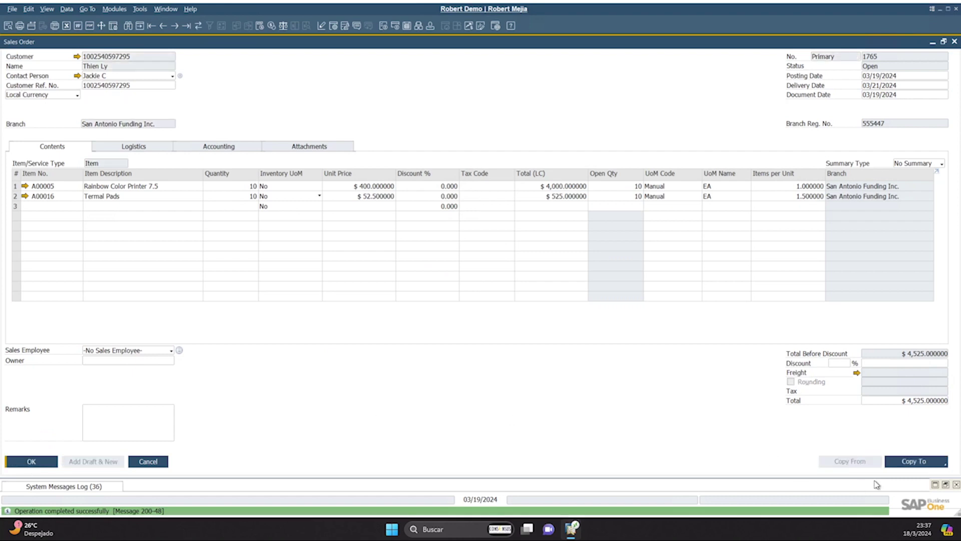
Copy the sales order to a Delivery and fit the column widths of its table
click(915, 462)
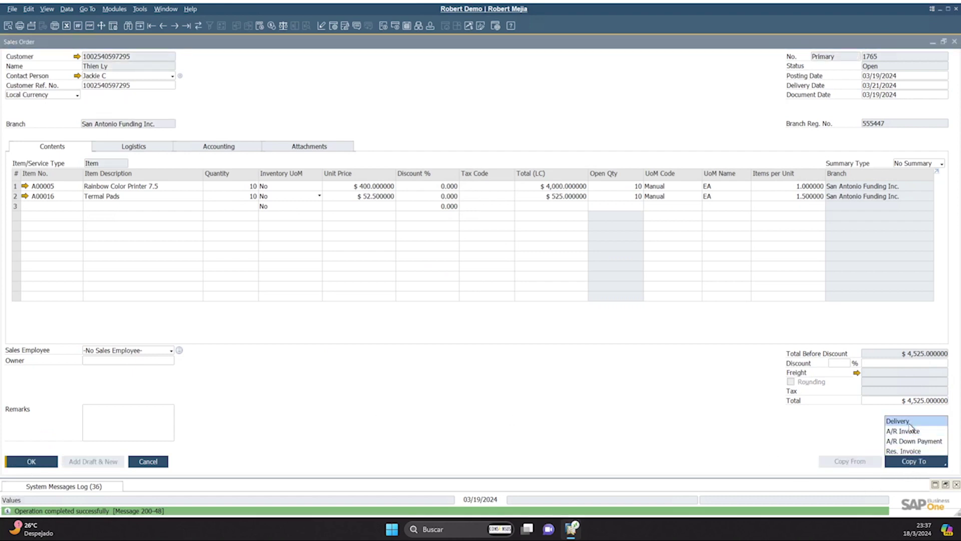
click(904, 431)
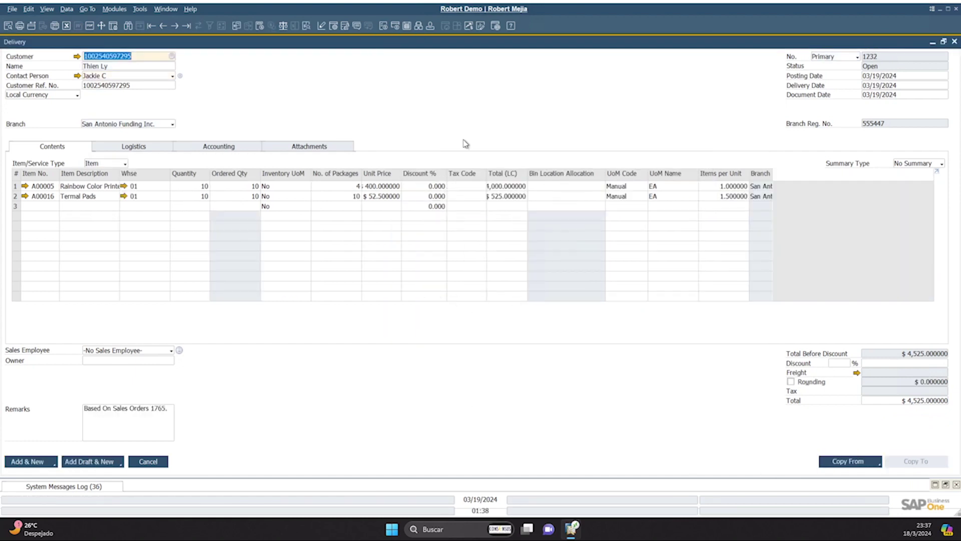
click(47, 9)
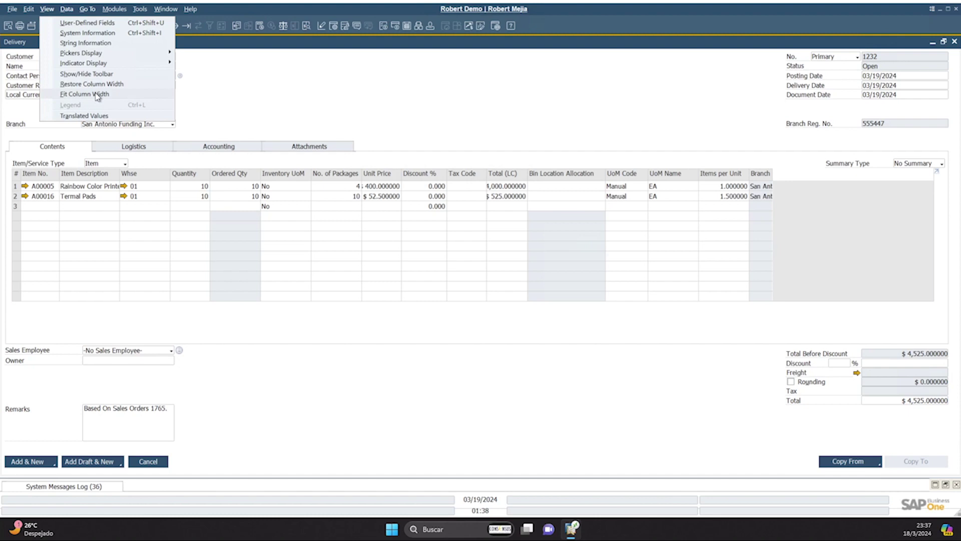
click(84, 94)
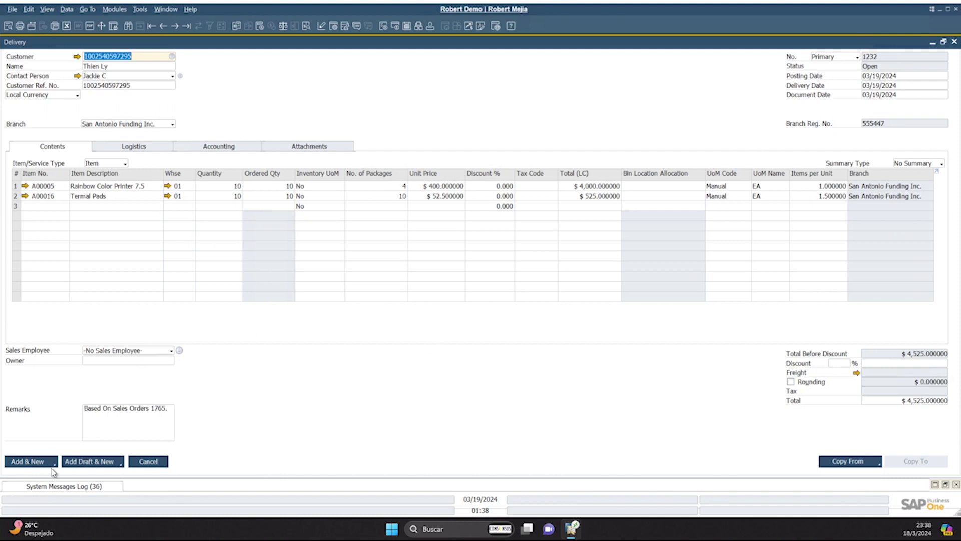
Add the delivery and keep it in view, confirming the addition
click(54, 463)
click(22, 440)
click(369, 278)
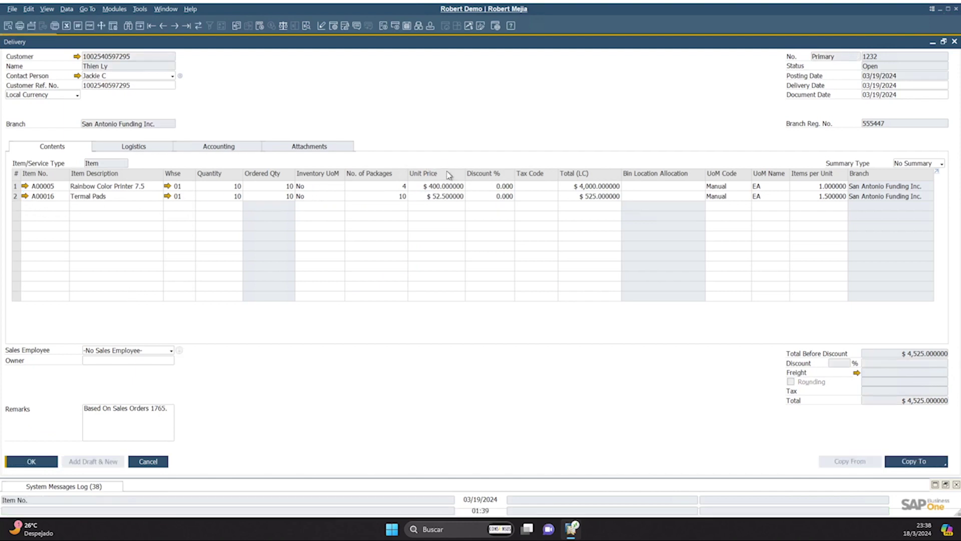
Examine the warehouse 01 transactions in item A00016's Inventory Audit Report, close the report and check the item's sales data
right_click(404, 86)
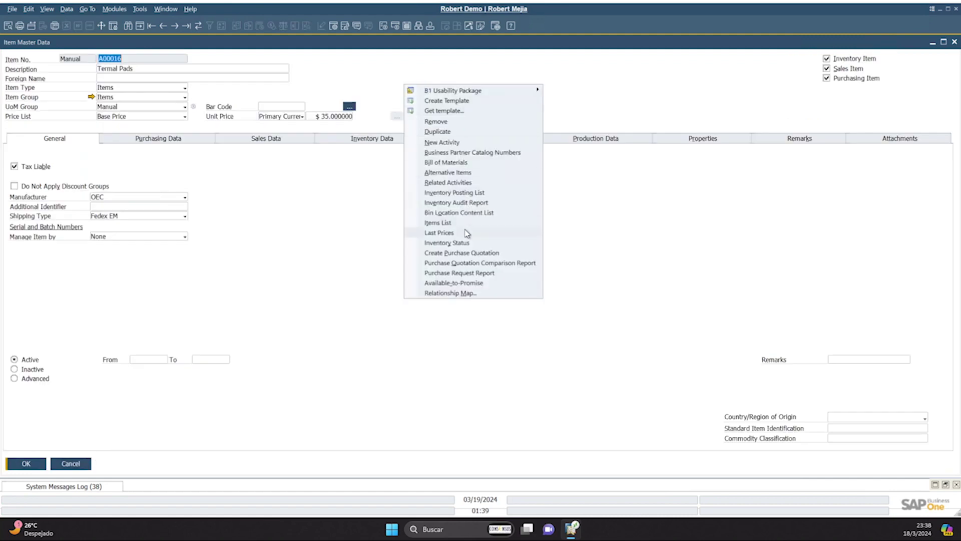
click(478, 203)
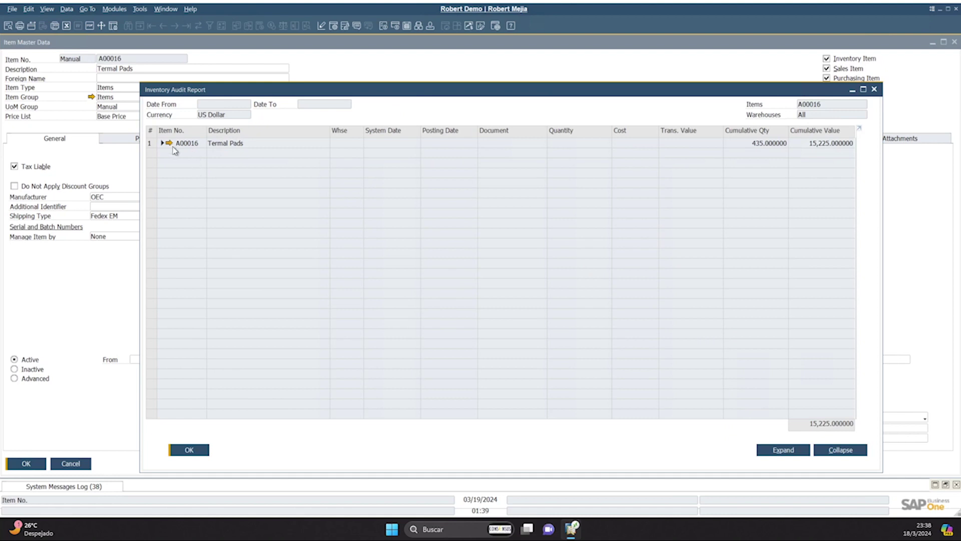
click(162, 144)
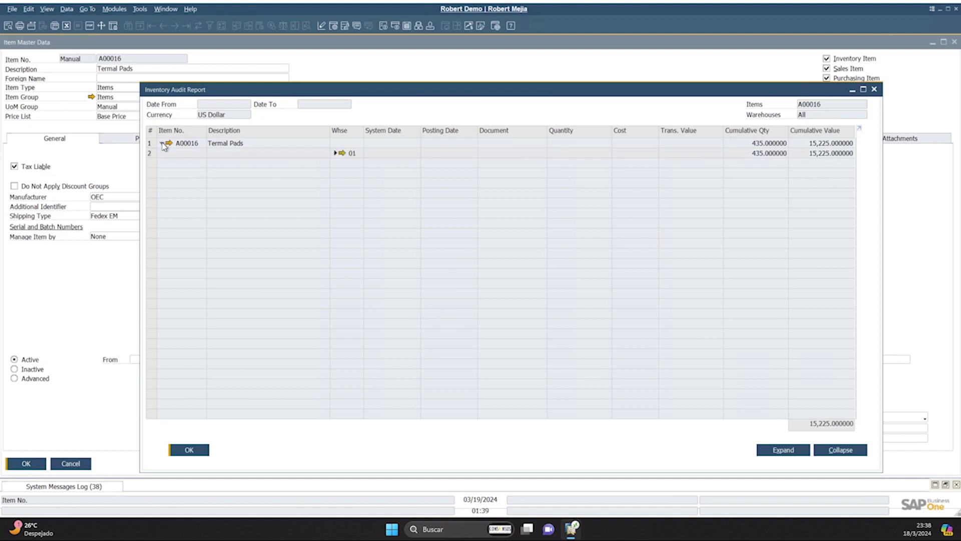
click(335, 153)
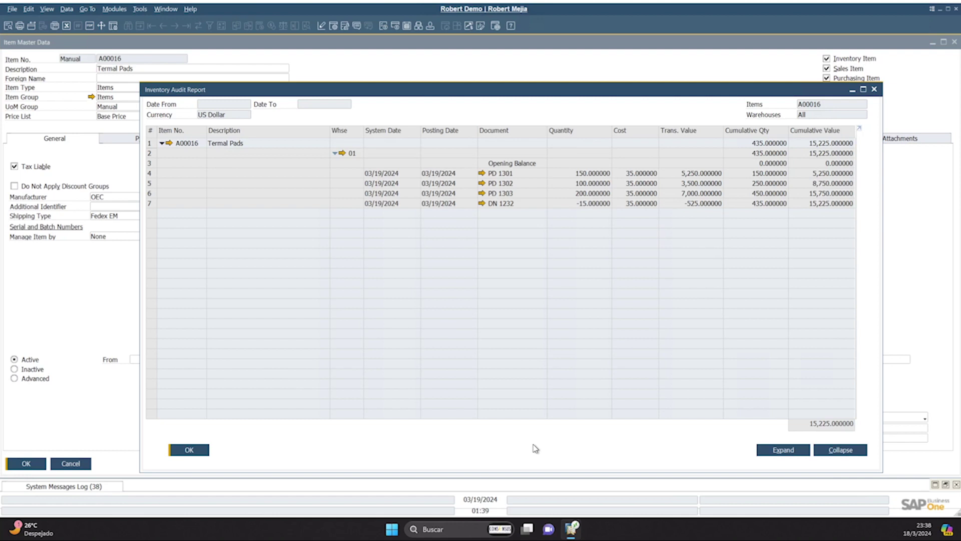
click(186, 450)
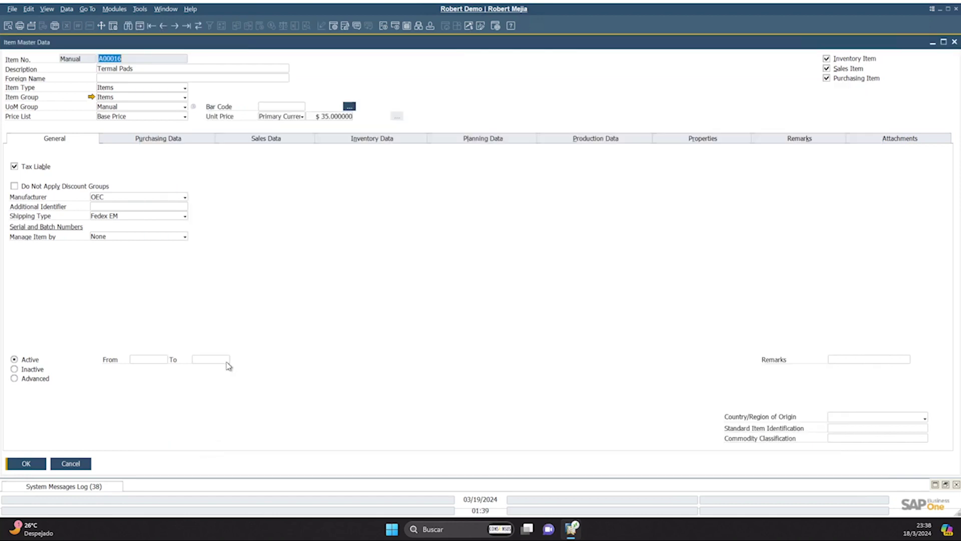
click(255, 142)
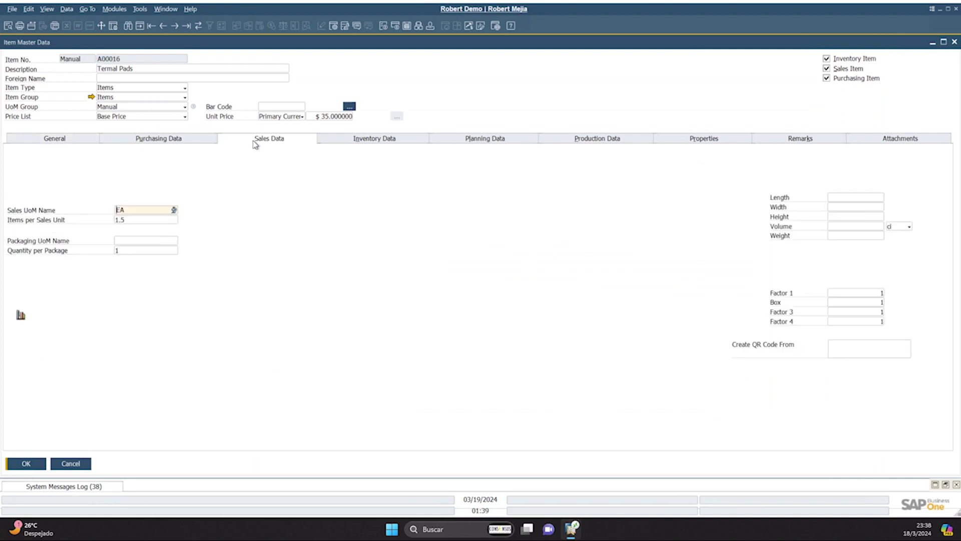
Check the items per sales unit, the items per purchasing unit and the inventory data of item A00016, and close the item
double_click(142, 221)
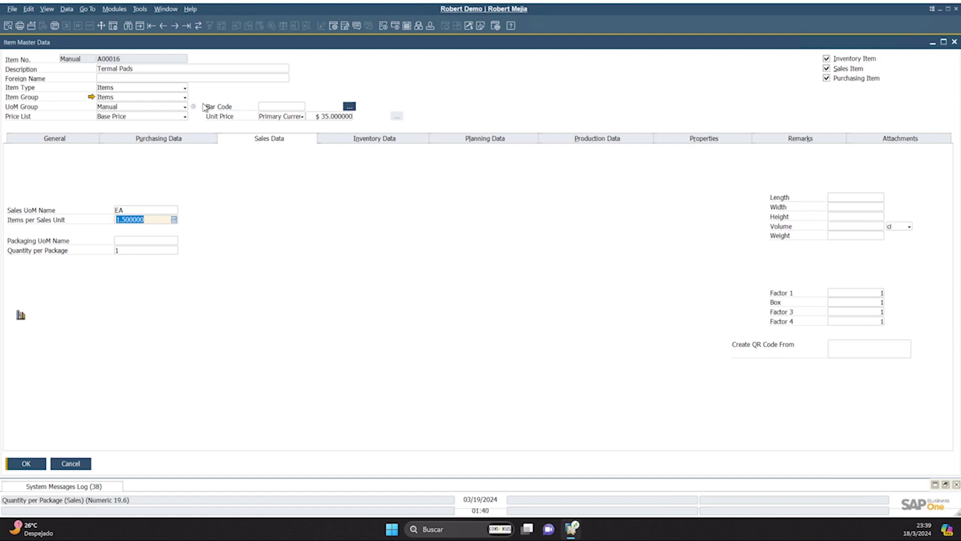
click(184, 140)
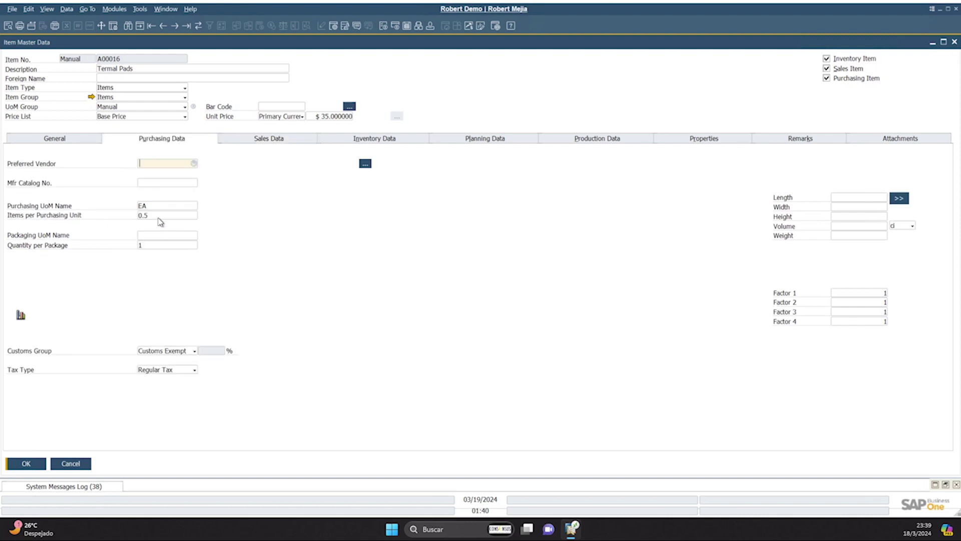
click(286, 143)
click(373, 140)
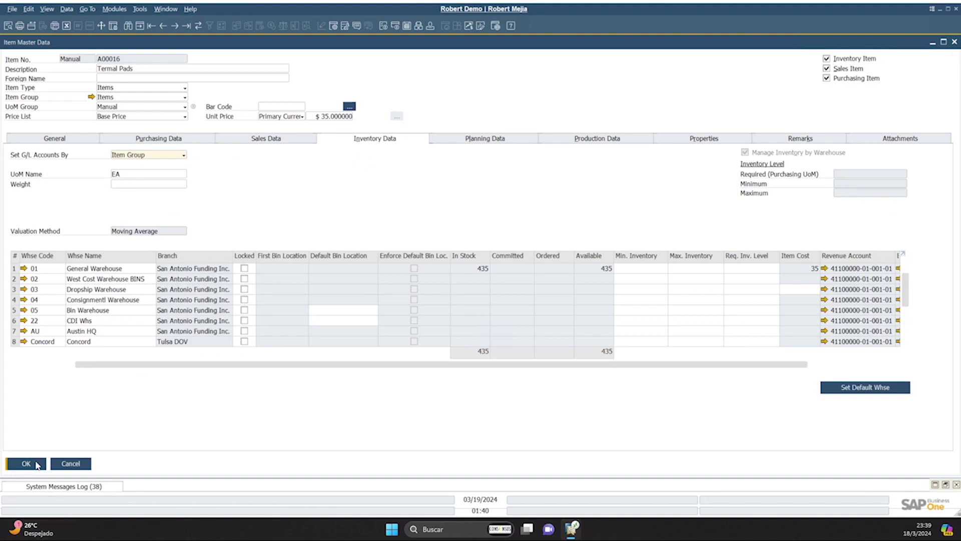
click(26, 463)
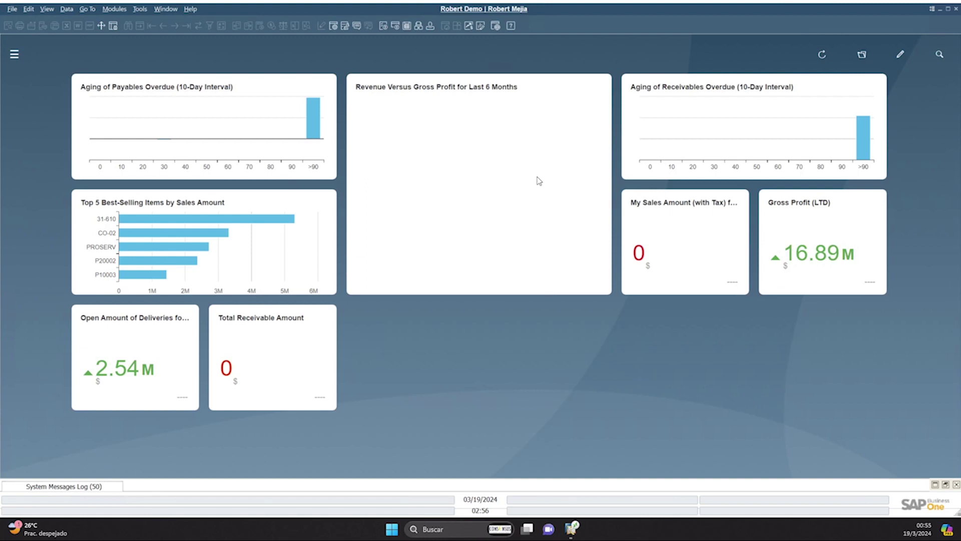
Review the defined units of measure in the Administration inventory setup and close the list
click(14, 54)
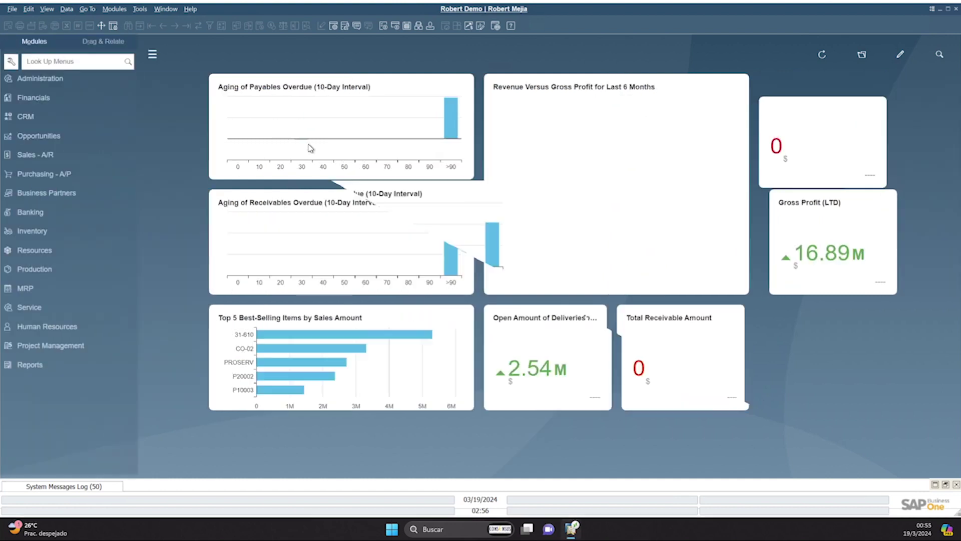
click(41, 78)
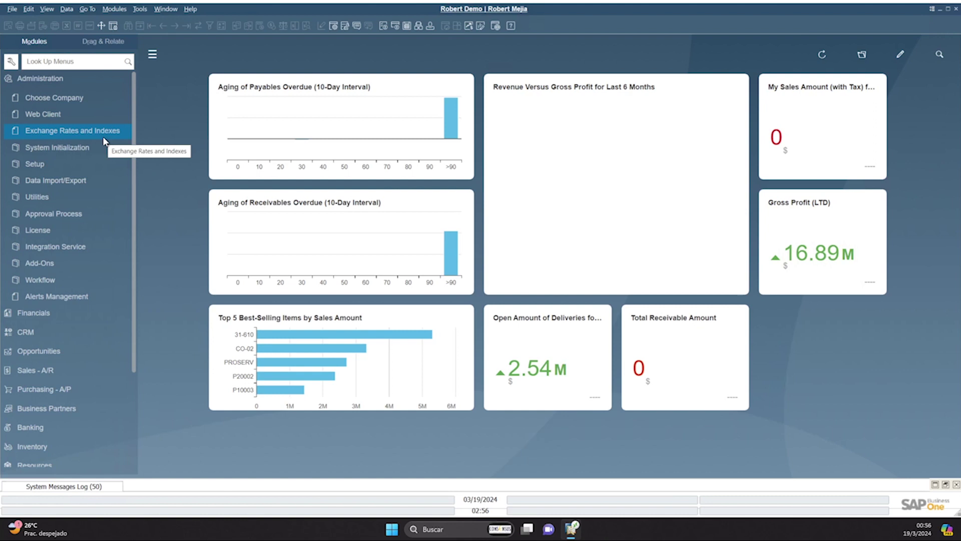
click(56, 165)
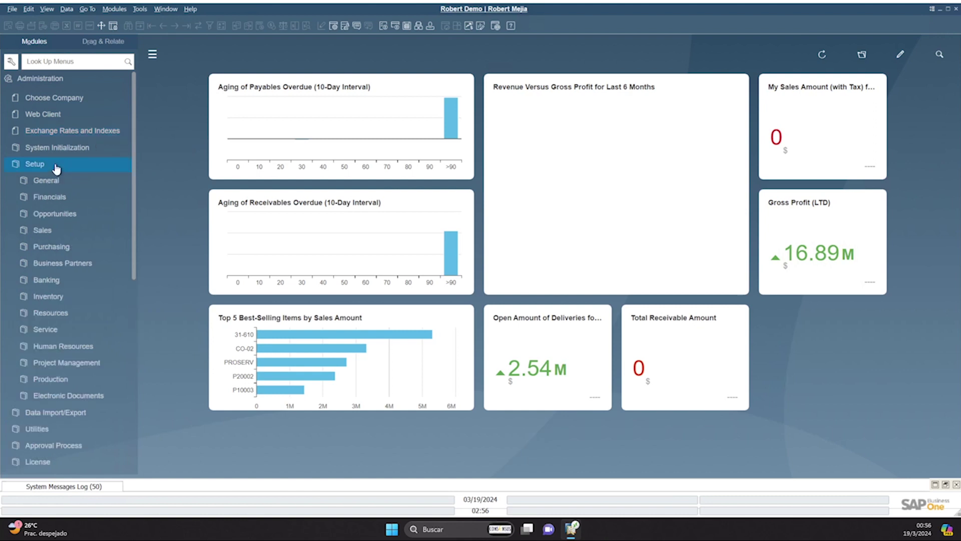
click(61, 295)
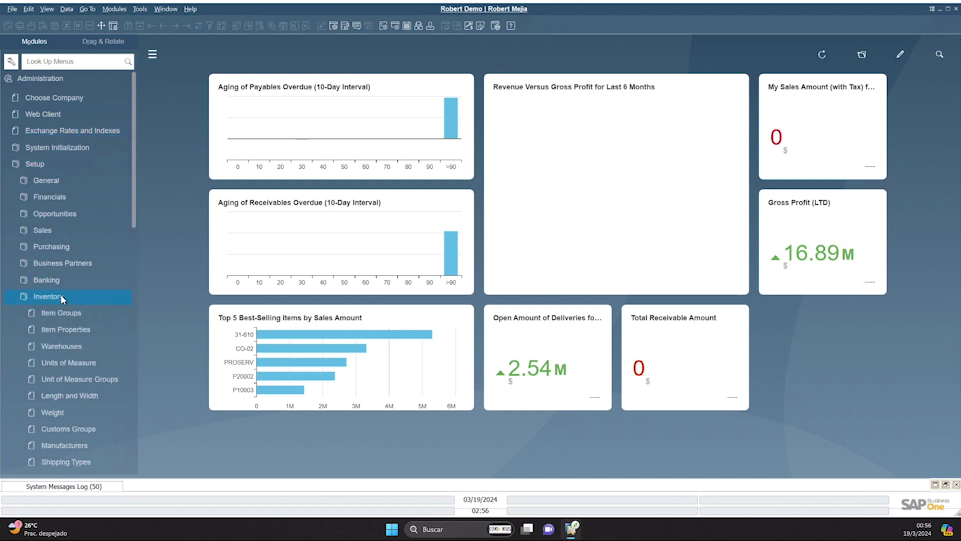
drag(137, 192, 142, 237)
click(77, 218)
click(80, 253)
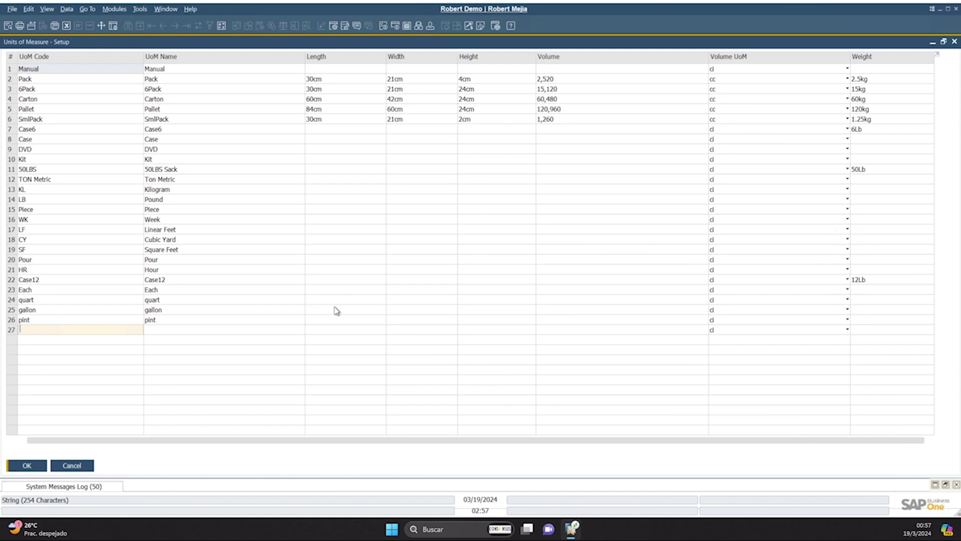
click(27, 465)
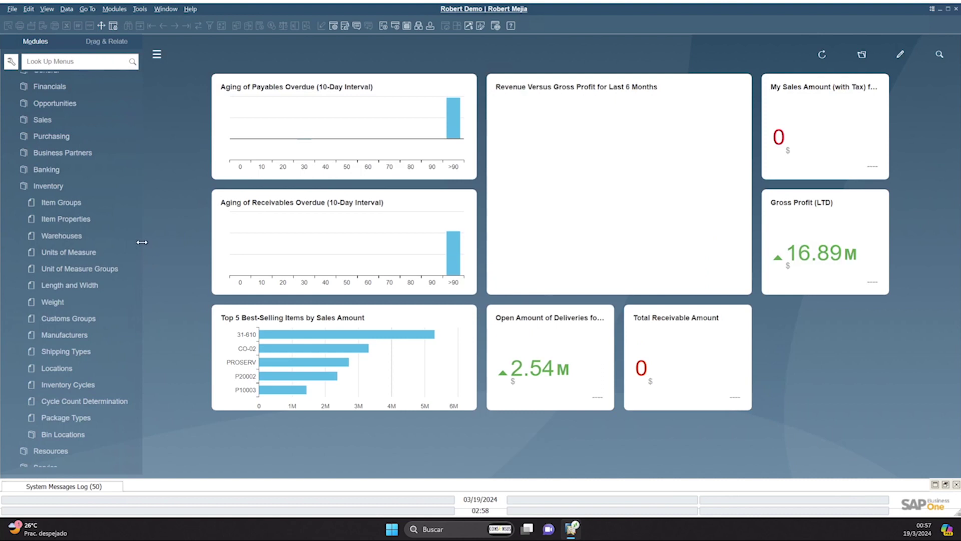
Enter a new unit of measure group with code and description Liquids2 and try to save it, accepting the related price update
click(77, 269)
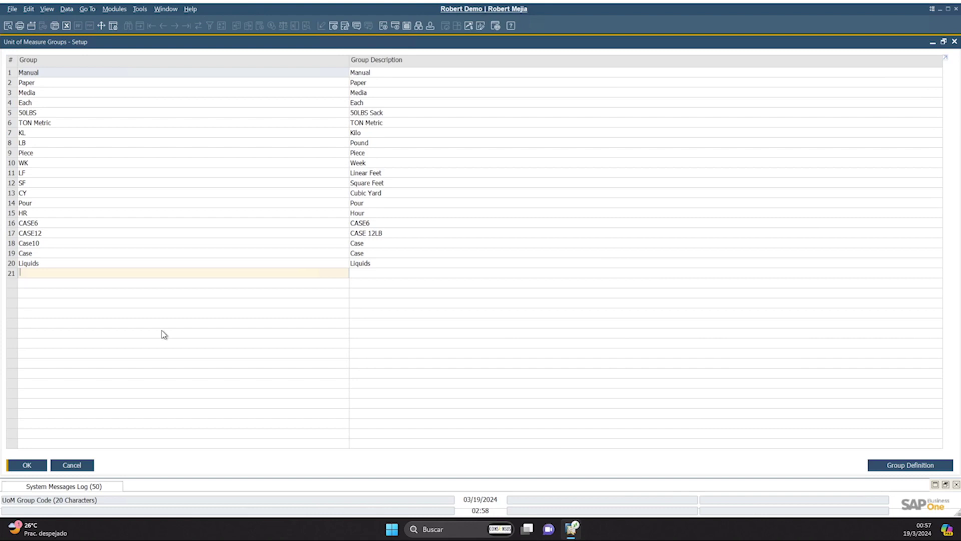
text(Liquids2)
key(Tab)
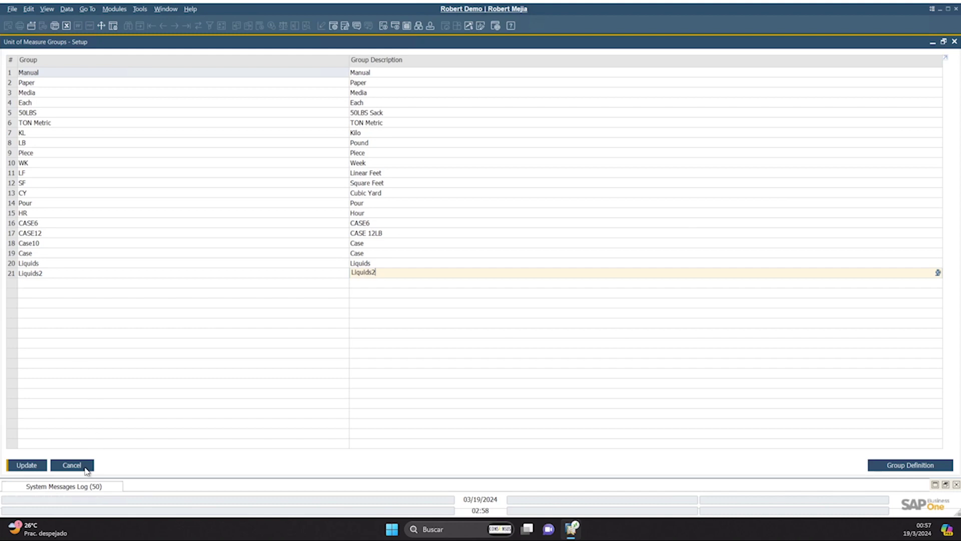
click(40, 466)
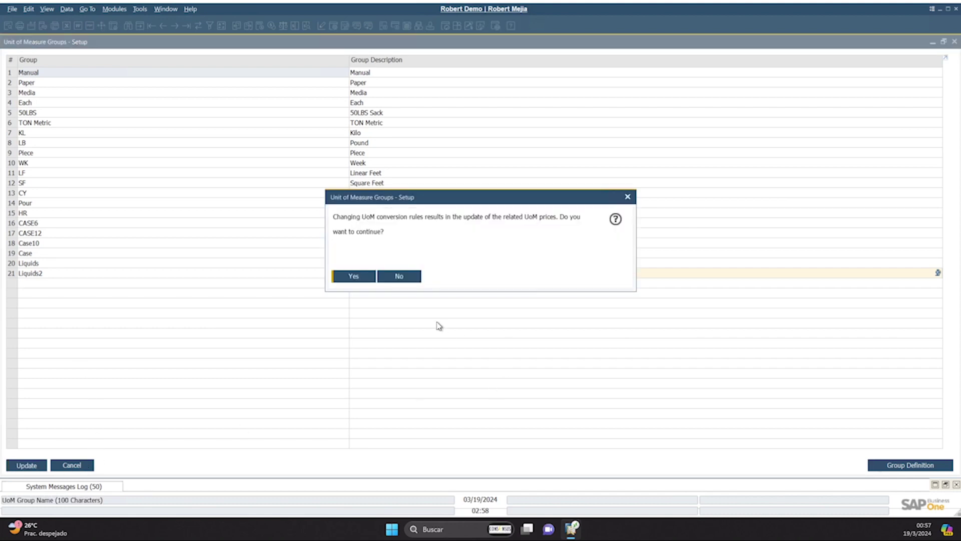
click(354, 281)
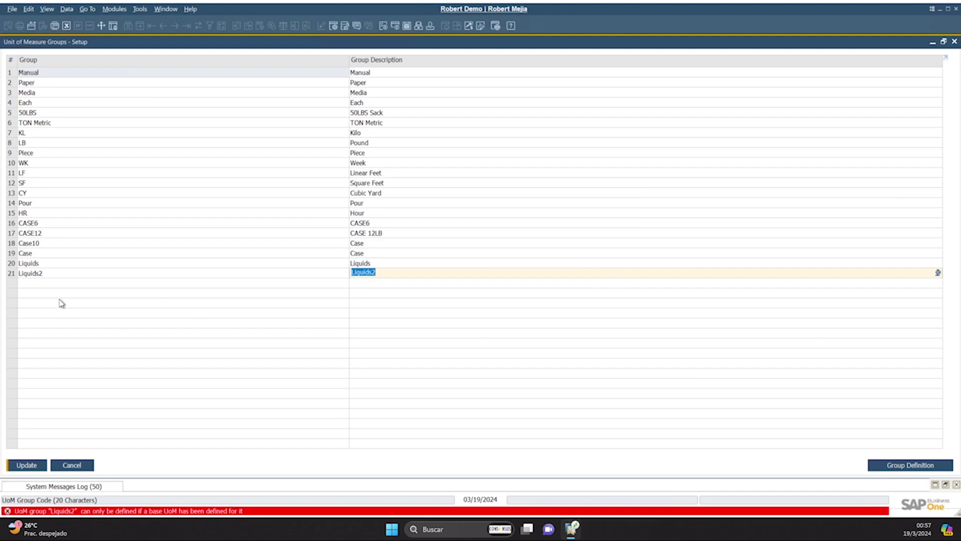
Open the group definition of Liquids2 and choose pint as its base UoM
double_click(13, 274)
click(625, 197)
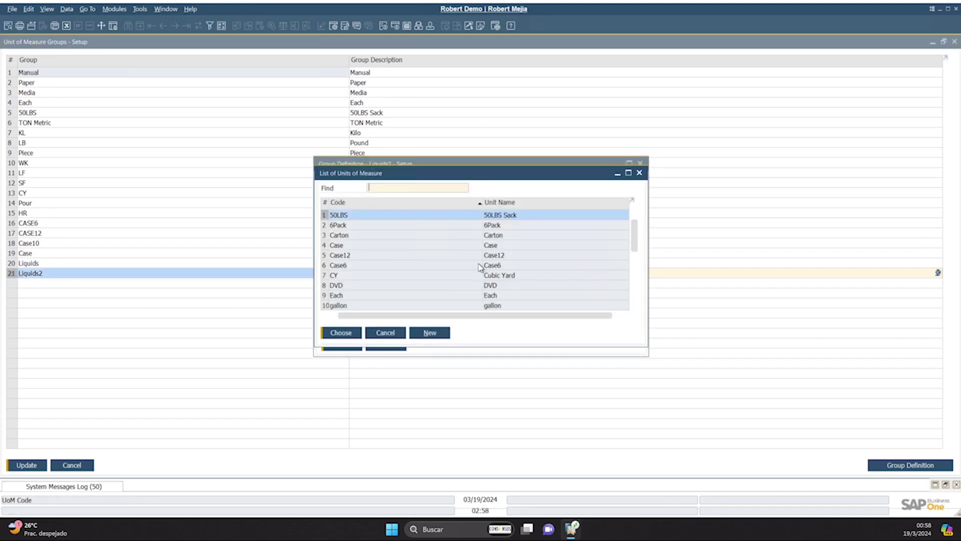
scroll(479, 267, down, 5)
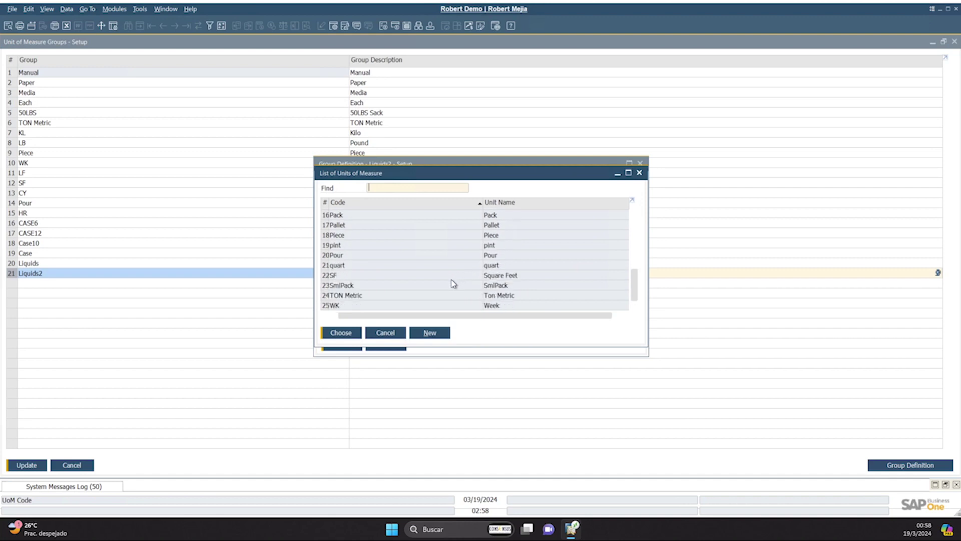
double_click(376, 246)
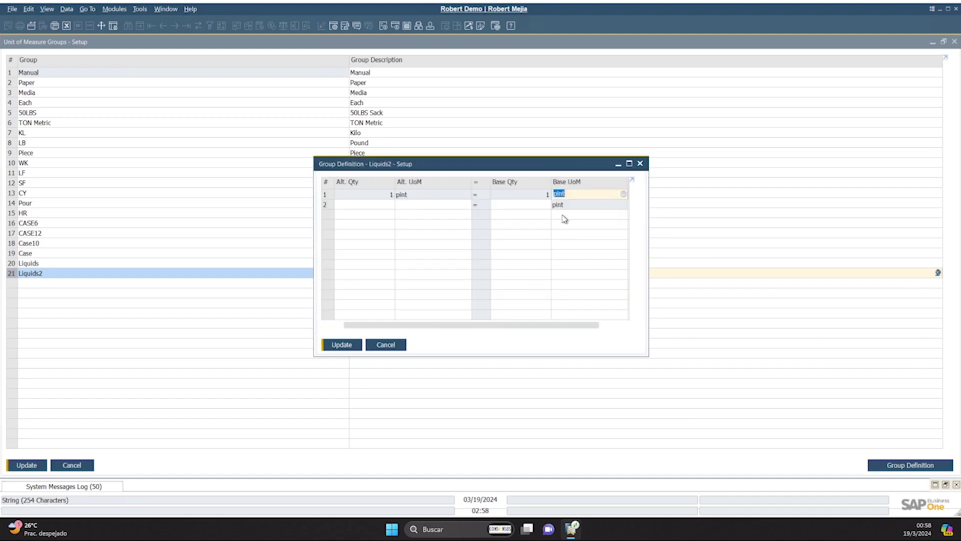
Add a conversion of 1 quart = 2 pint to the Liquids2 group definition
click(381, 204)
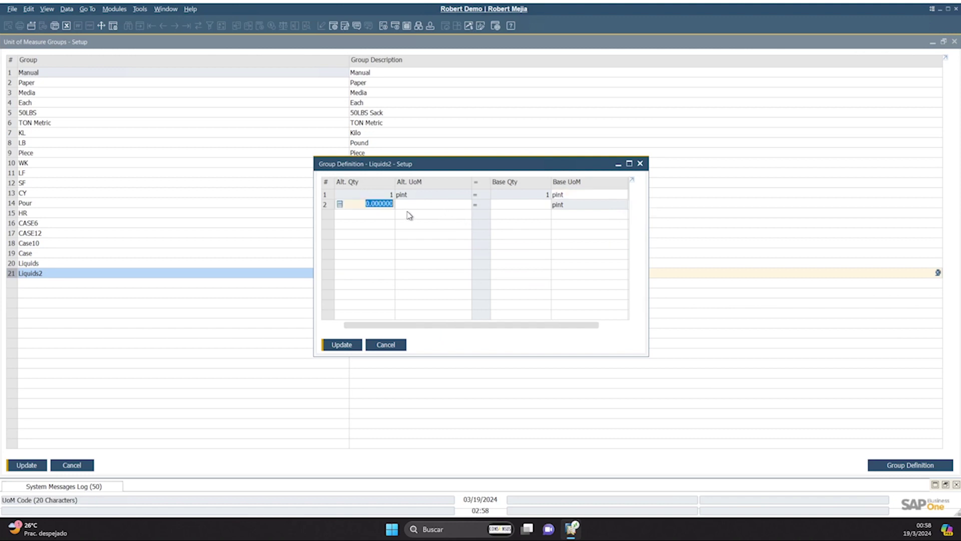
text(1)
click(448, 206)
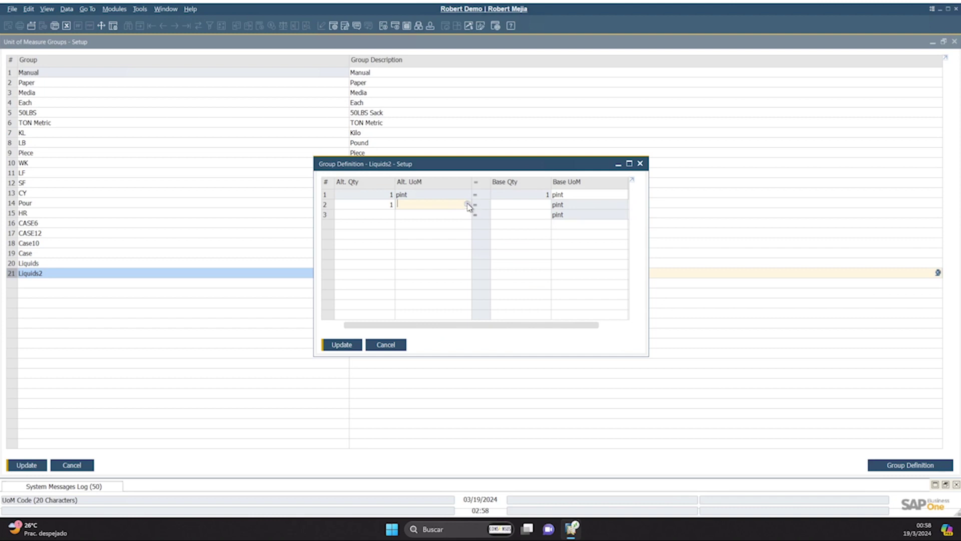
click(467, 205)
scroll(471, 265, down, 3)
scroll(471, 265, down, 3)
click(398, 261)
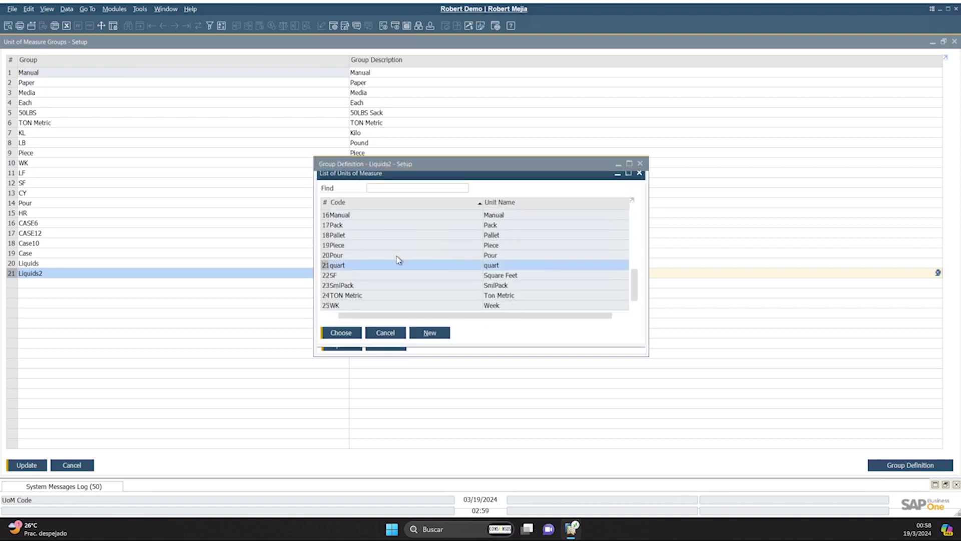
double_click(398, 259)
key(Tab)
text(2)
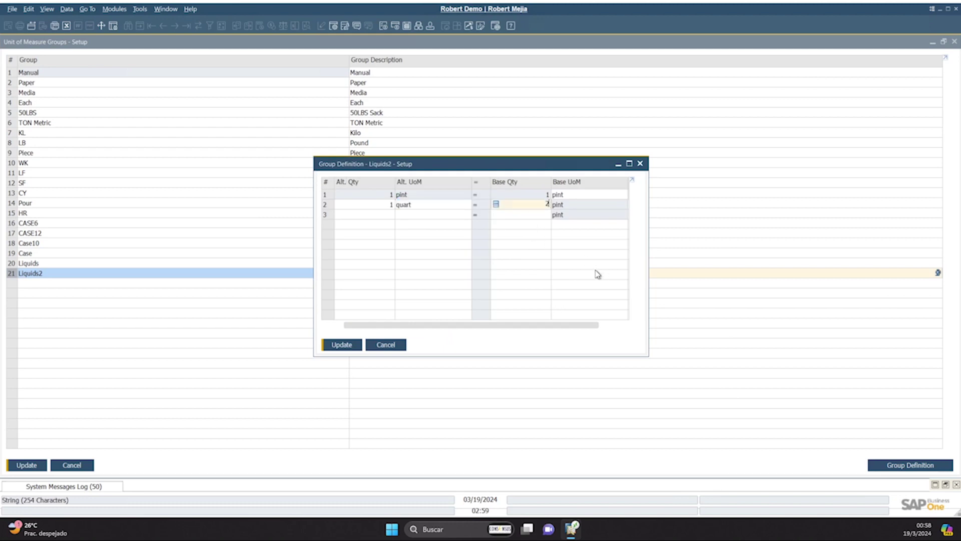
Add a conversion of 1 gallon = 8 pint, update the Liquids2 group definition and close it
click(377, 212)
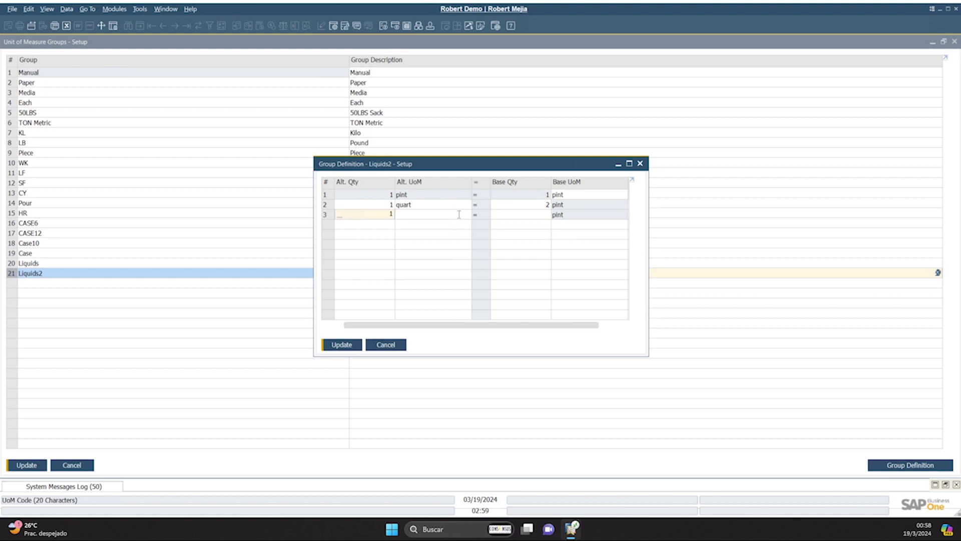
click(459, 215)
click(470, 214)
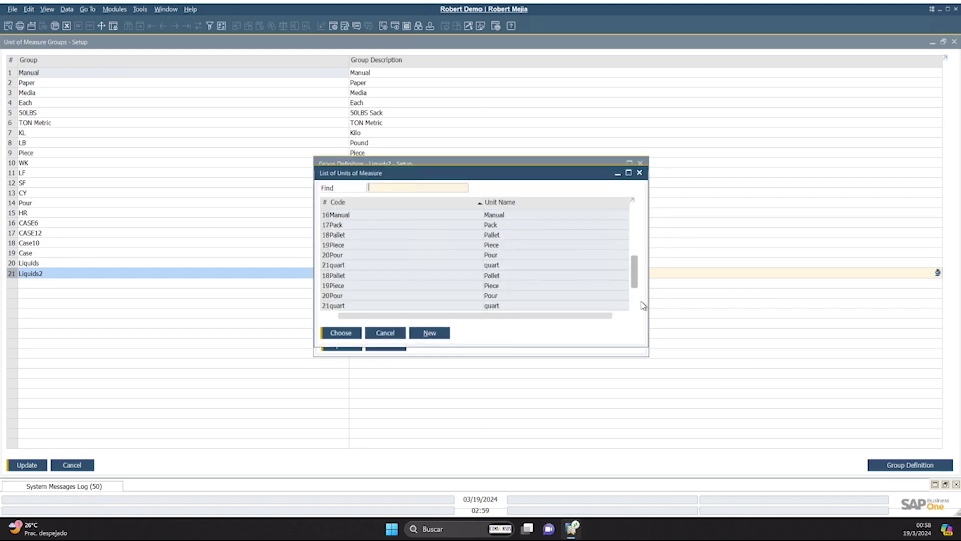
scroll(369, 270, up, 3)
scroll(368, 266, up, 4)
click(364, 226)
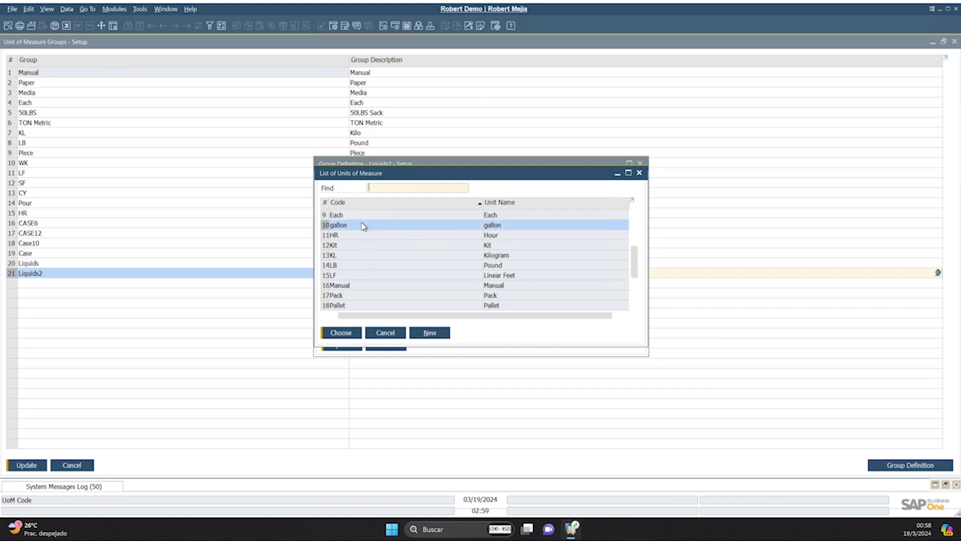
double_click(364, 226)
key(Tab)
text(8)
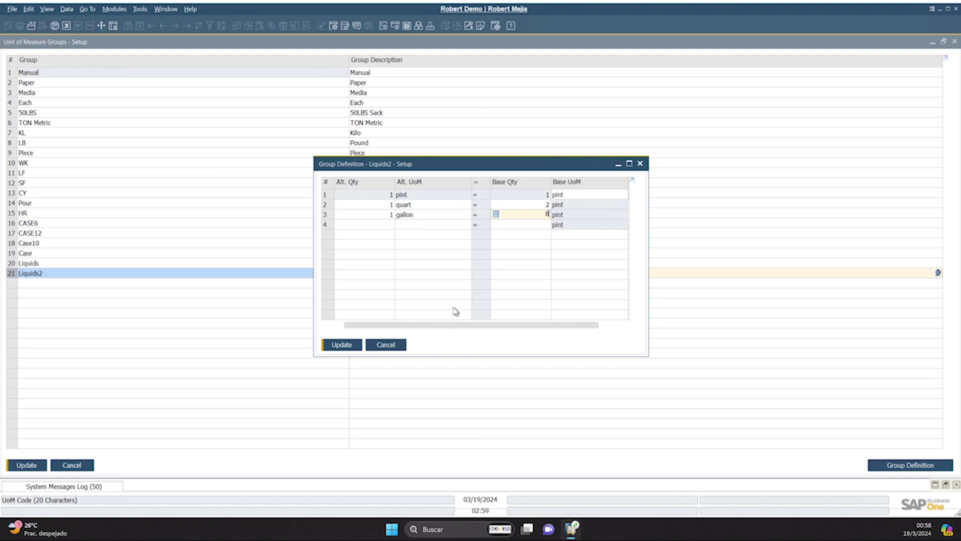
click(350, 346)
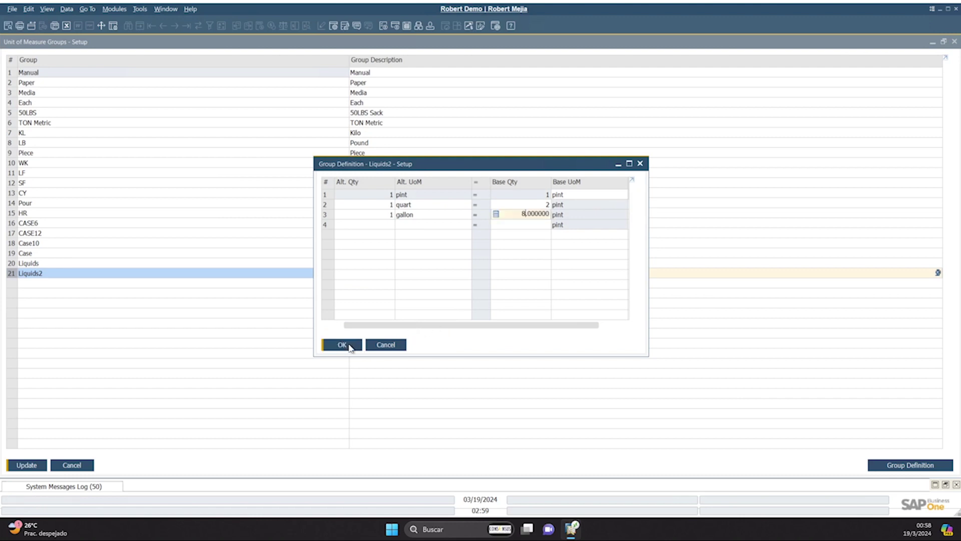
click(342, 345)
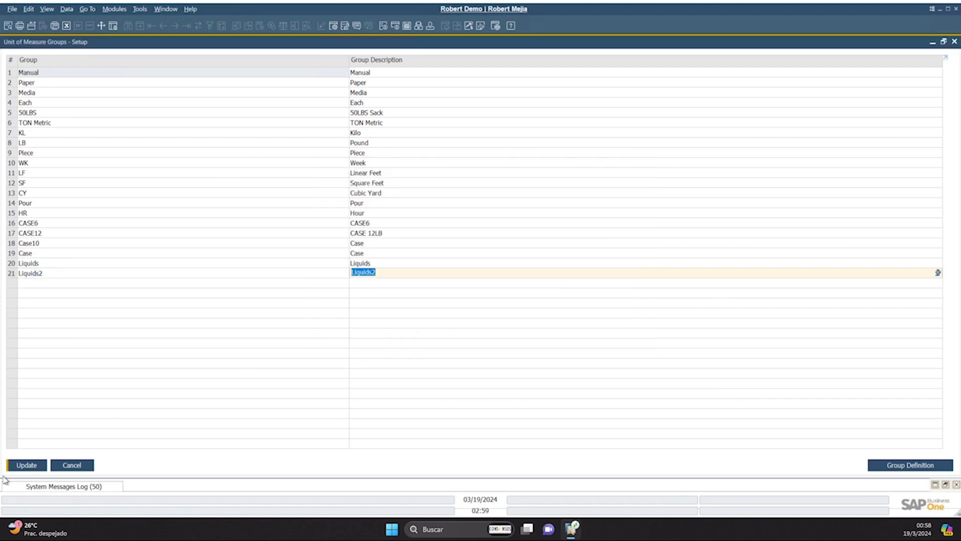
Save the Liquids2 unit of measure group, accept the update of related UoM prices and close the groups setup
click(26, 465)
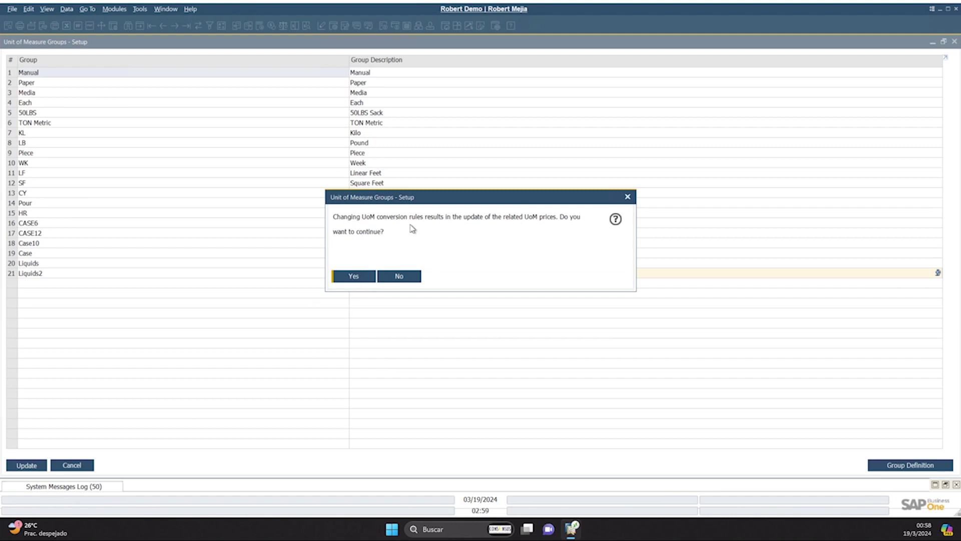
drag(438, 206, 401, 209)
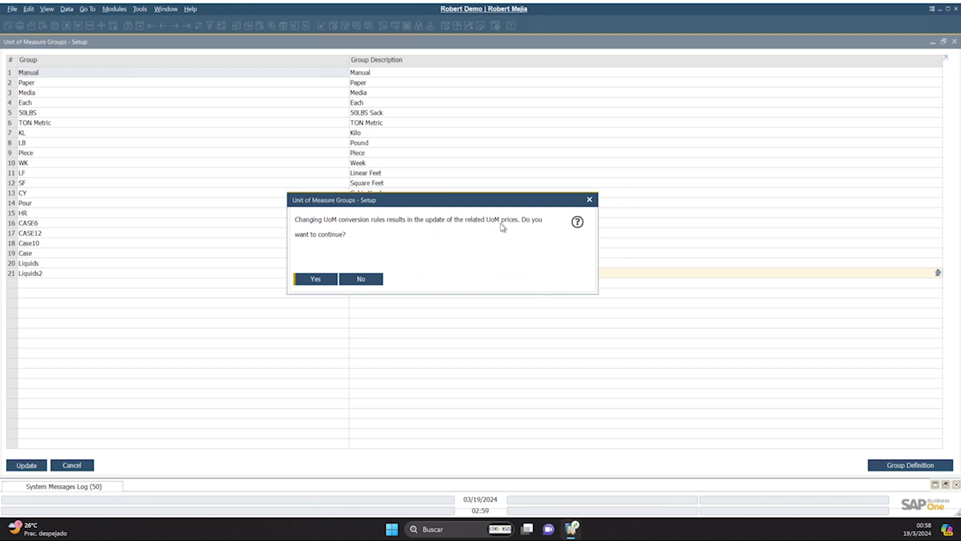
click(315, 279)
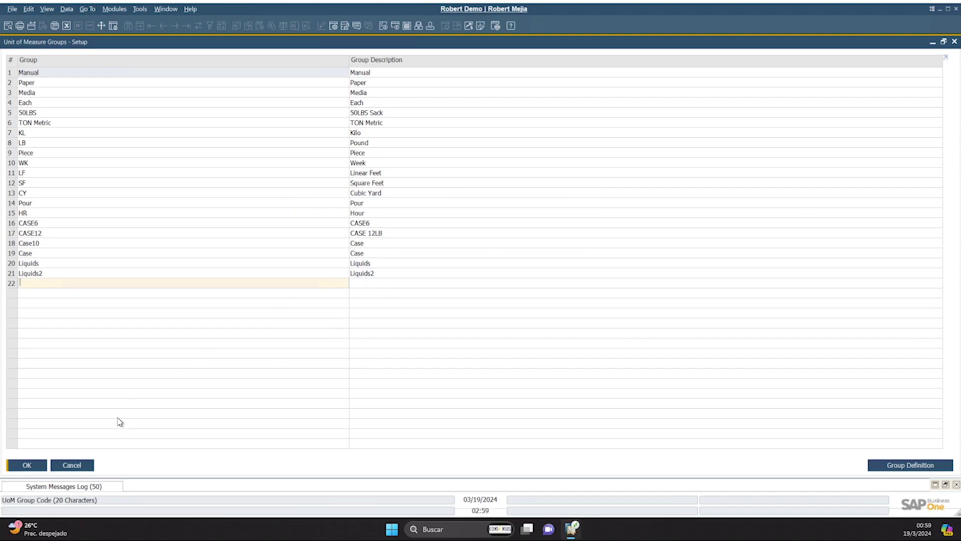
click(25, 464)
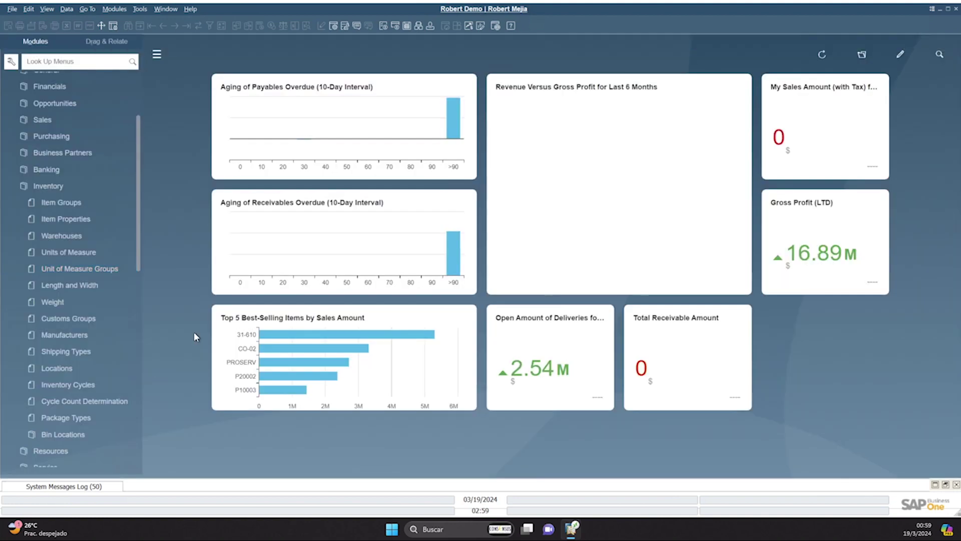
Collapse the Administration setup entries and open Item Master Data from the Inventory module
click(56, 185)
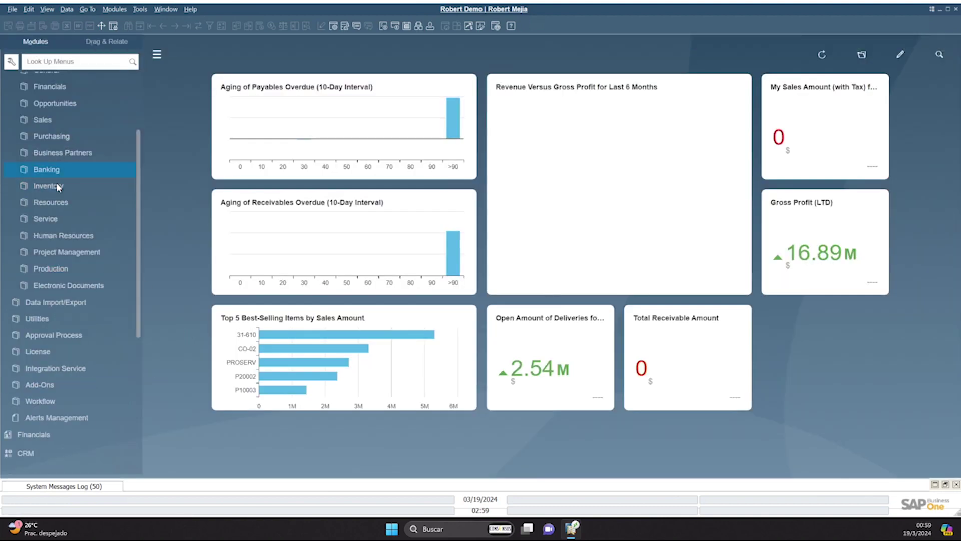
scroll(56, 182, up, 2)
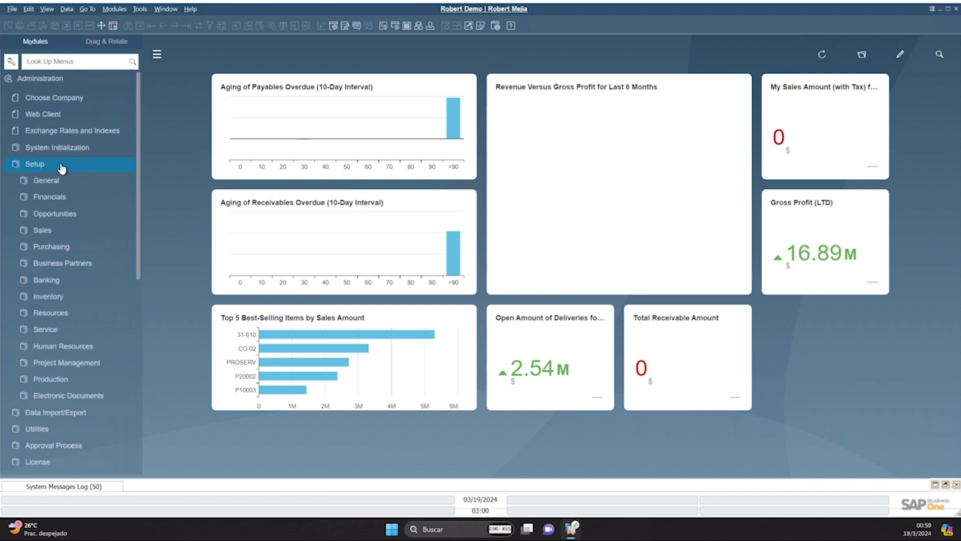
click(62, 168)
click(57, 78)
click(56, 78)
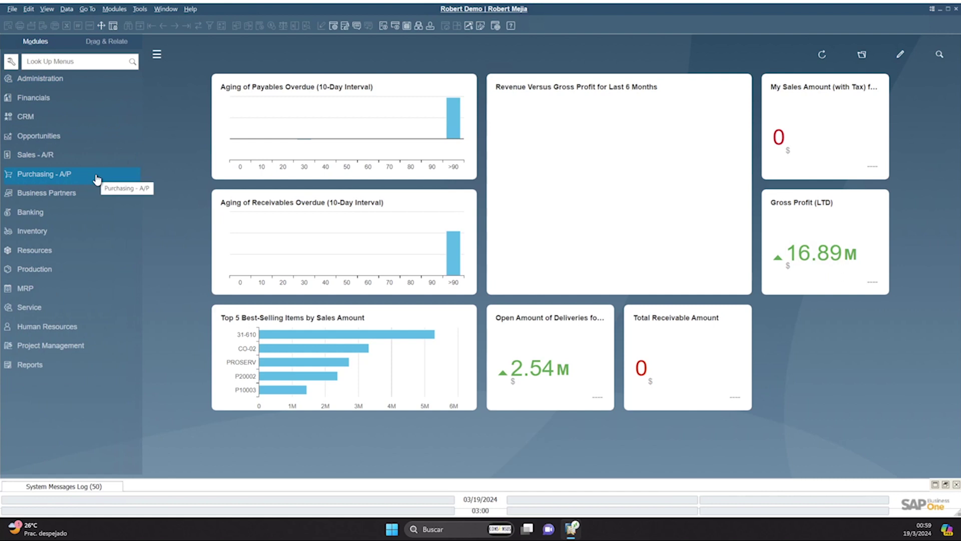
click(58, 233)
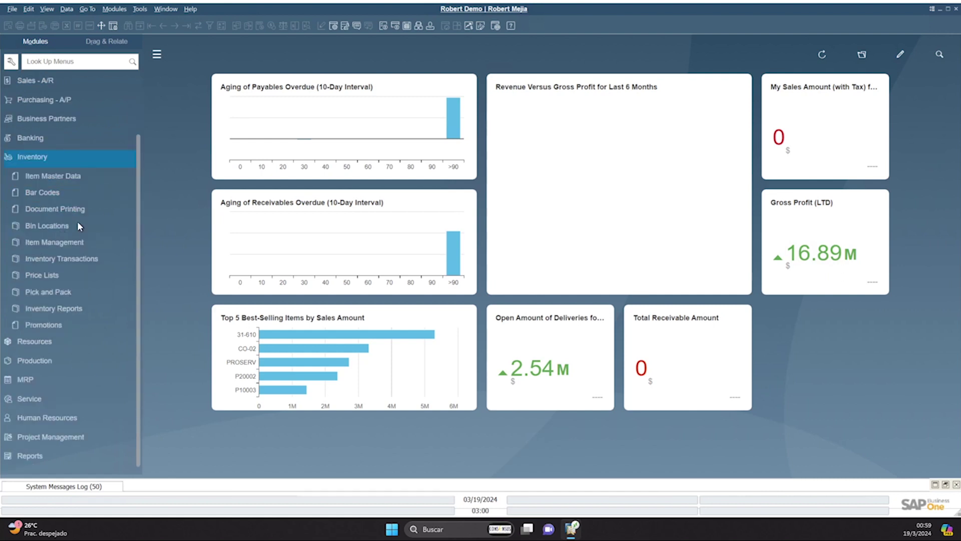
click(64, 175)
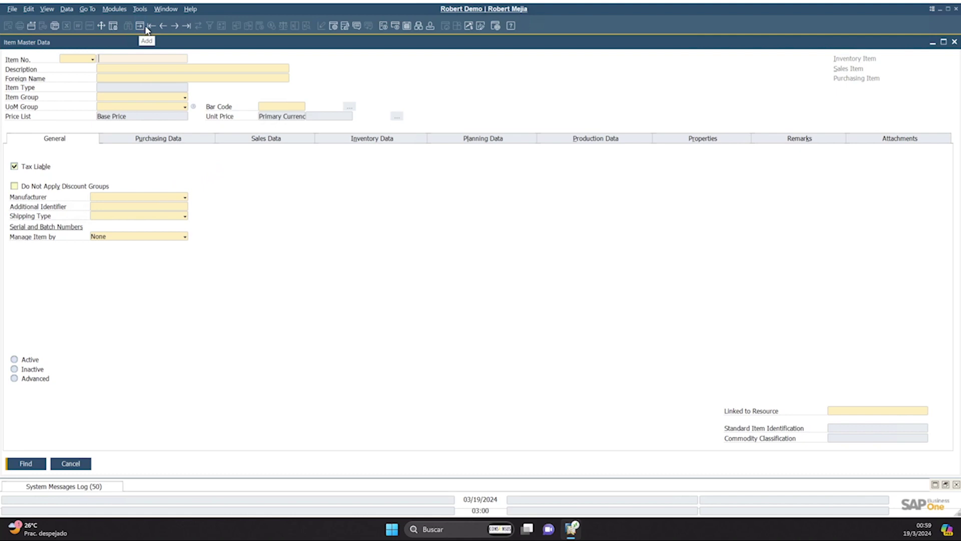
Find item A00020 and duplicate it as the basis for a new item
text(A00020)
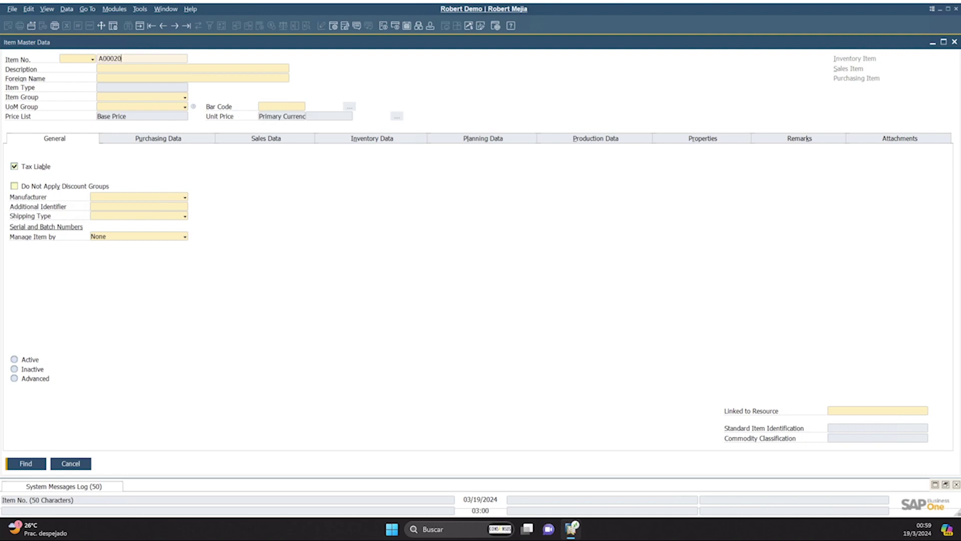
key(Return)
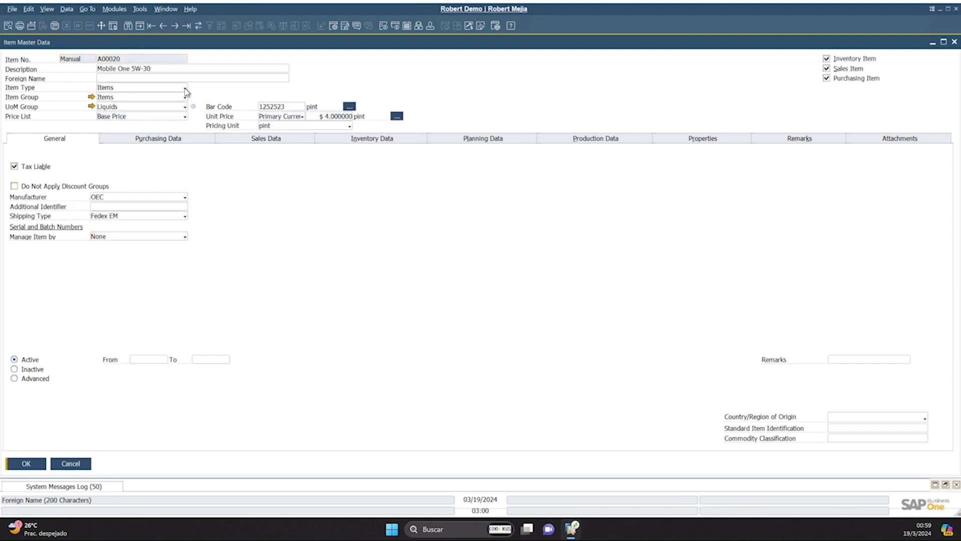
right_click(422, 74)
click(490, 125)
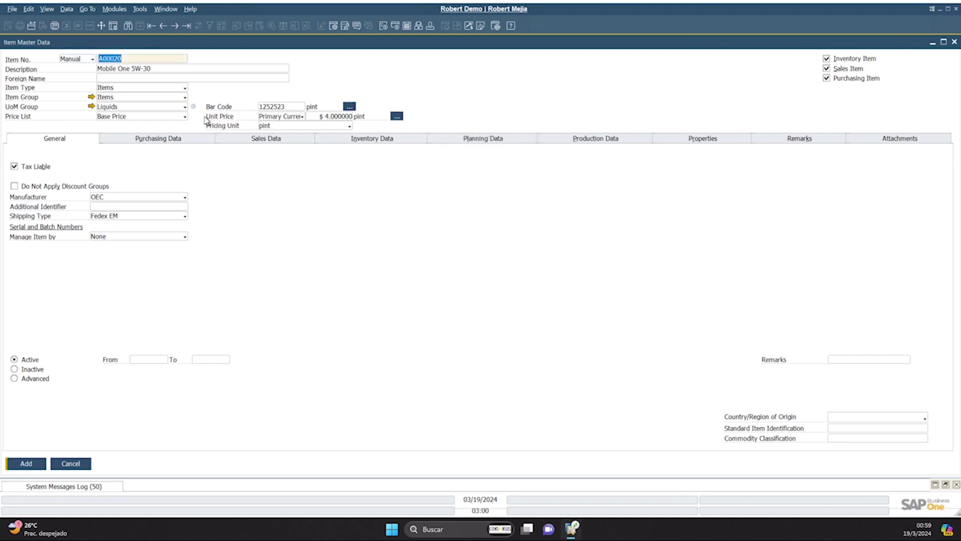
Set the duplicated item's number to A00023 and its description to Mobile One 20W-40
click(139, 56)
text(3)
key(Tab)
click(152, 70)
key(BackSpace)
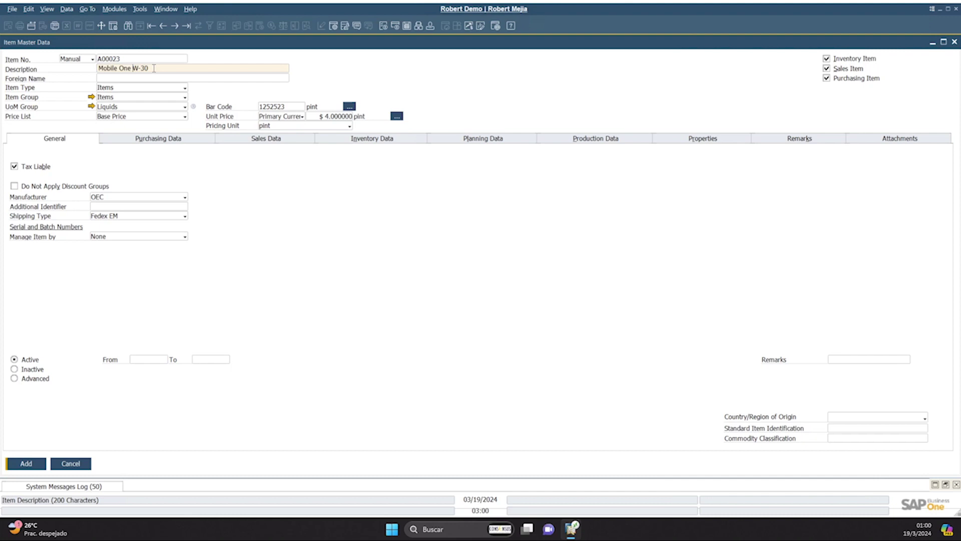
text(20W-4)
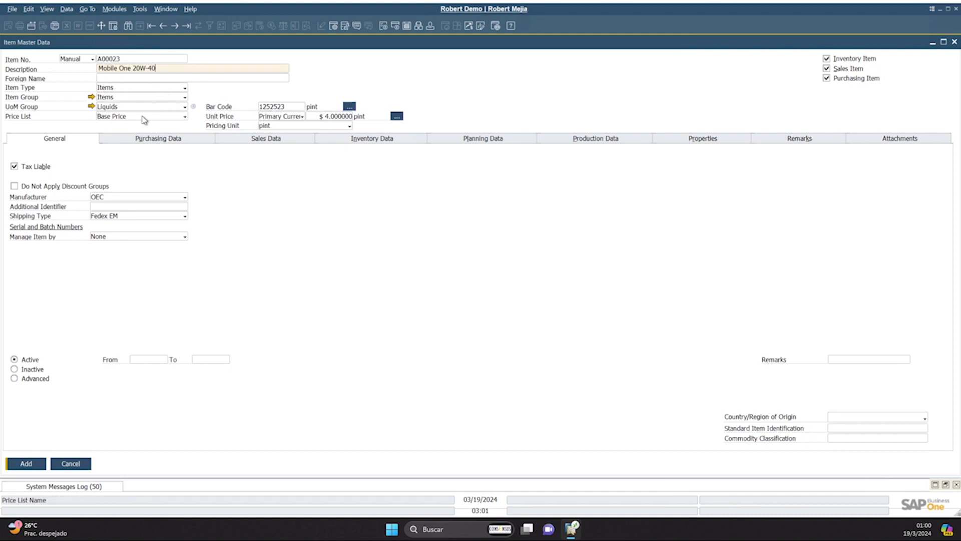
Assign the UoM group Liquids2 to item A00023 and accept removal of its associated UoM settings and prices
click(185, 107)
click(134, 237)
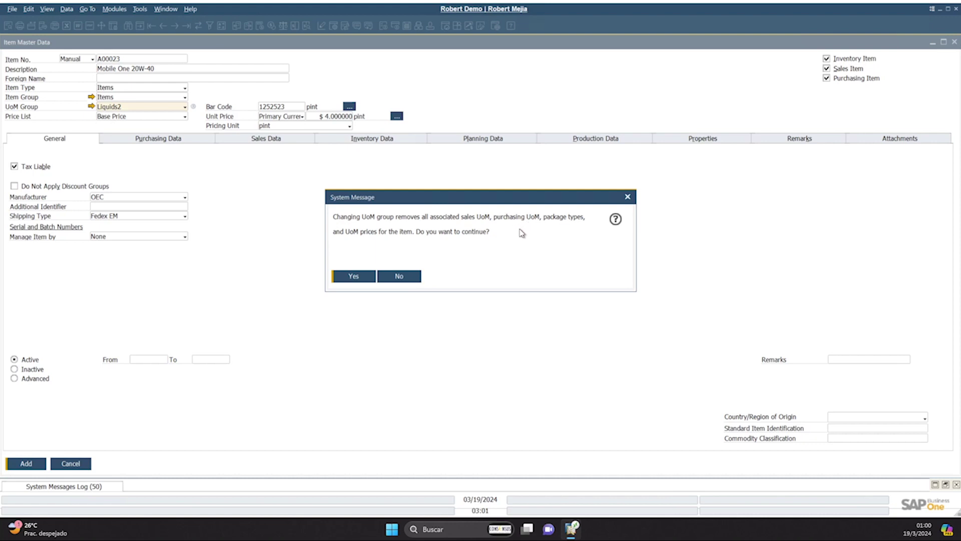
click(359, 277)
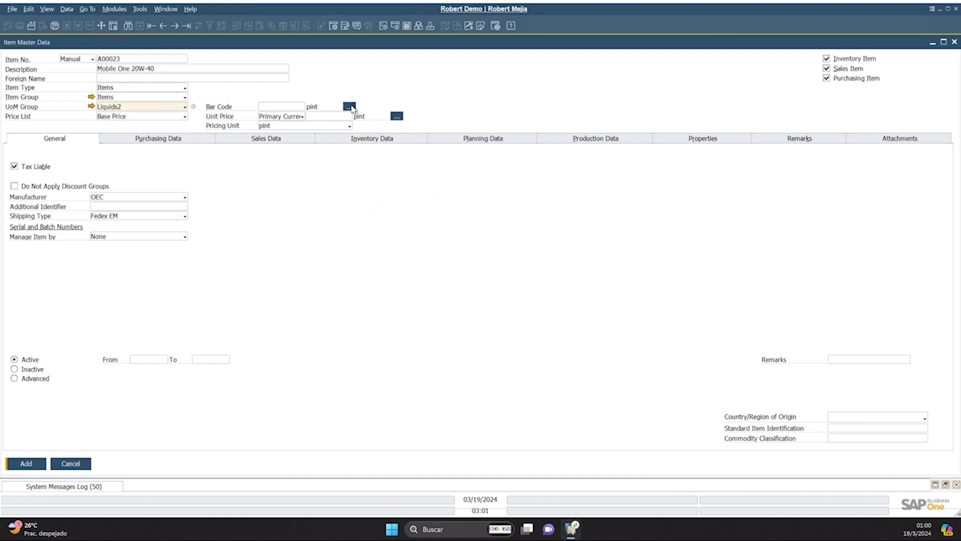
Open the item's bar codes and enter 202030 for gallon and 203201 for pint
click(349, 106)
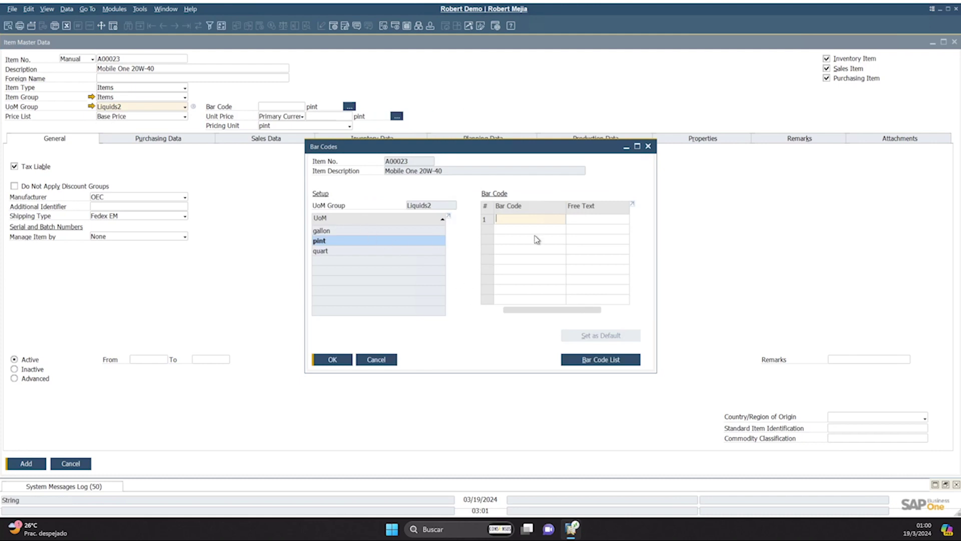
click(400, 231)
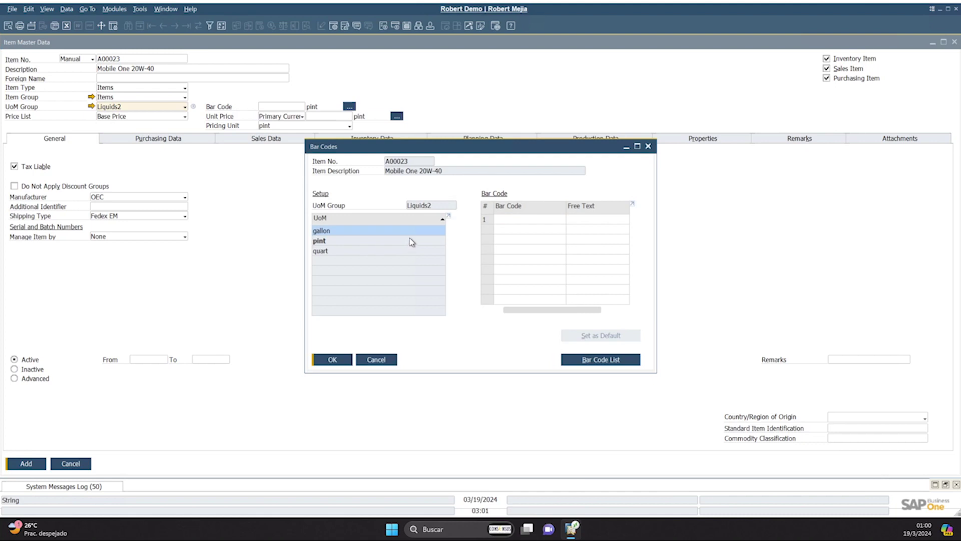
click(521, 220)
text(202030)
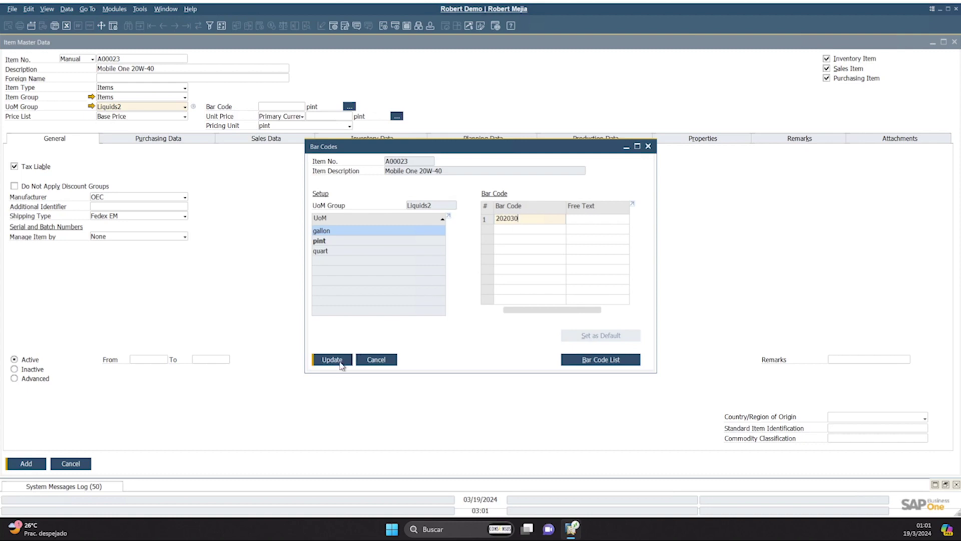
click(431, 241)
click(528, 219)
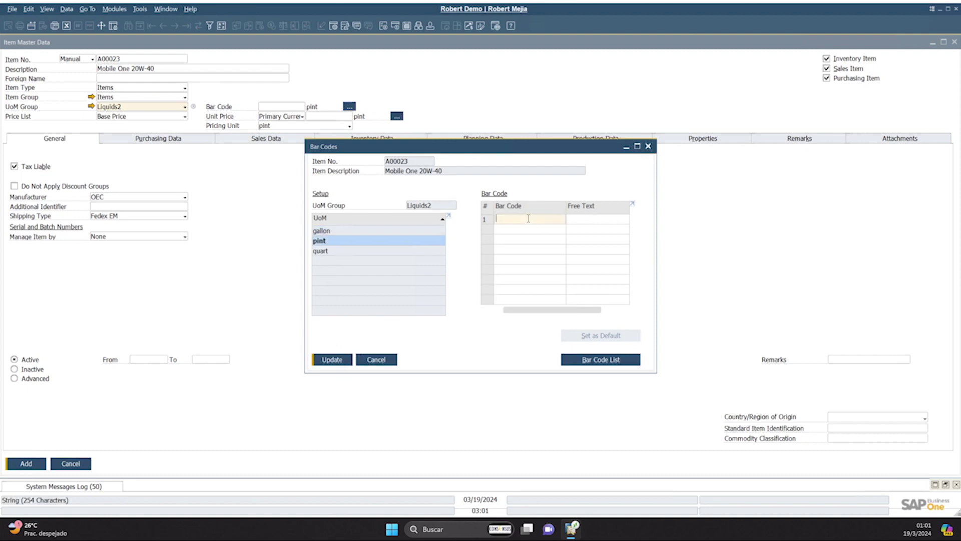
text(203201)
Enter bar code 203542 for quart, update the item's bar codes and close them
click(320, 251)
click(532, 219)
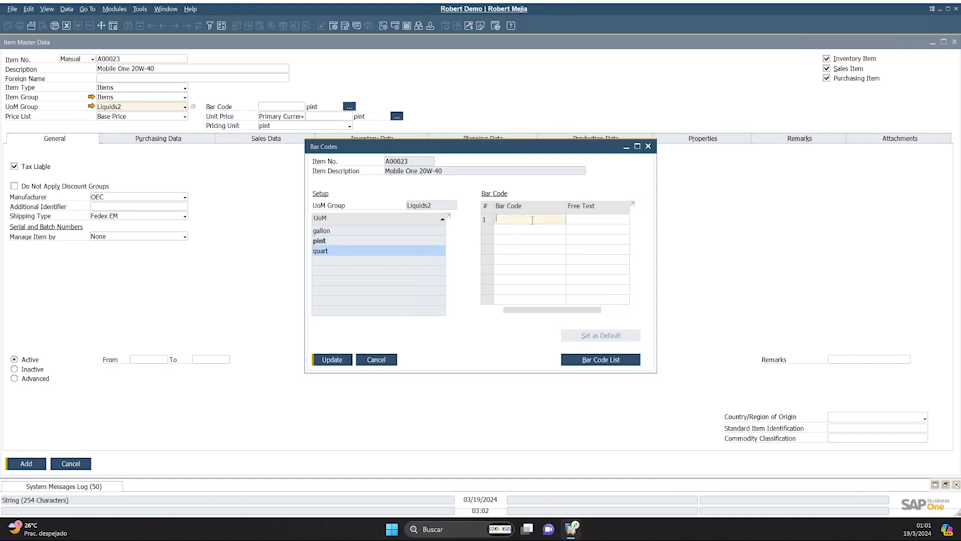
text(203542)
click(340, 361)
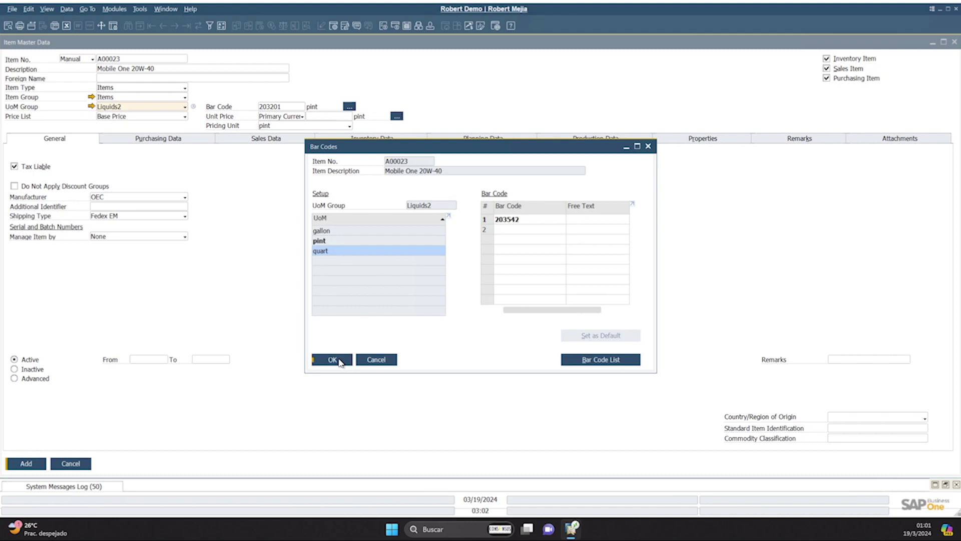
click(333, 360)
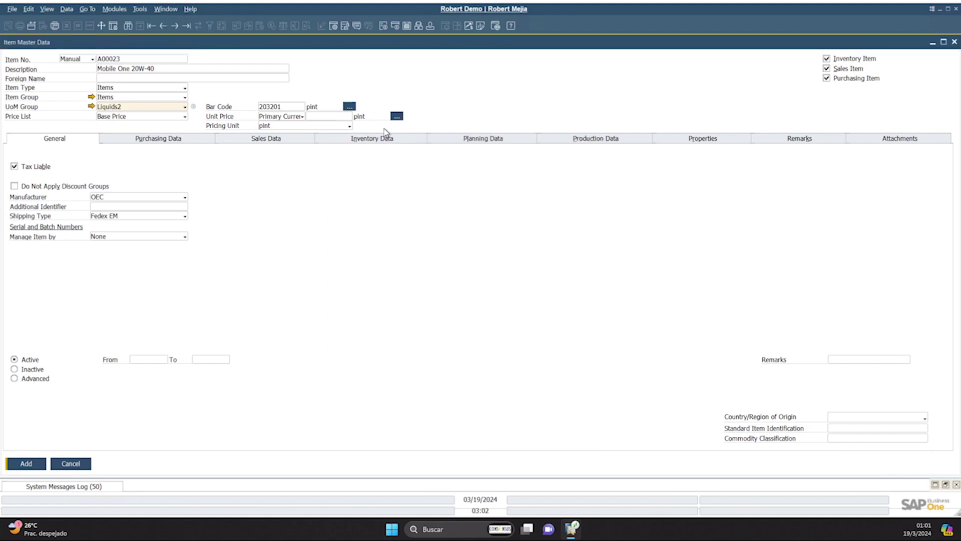
Set the item's unit price to 3.50 per pint and add quart to its base price UoM prices
click(330, 118)
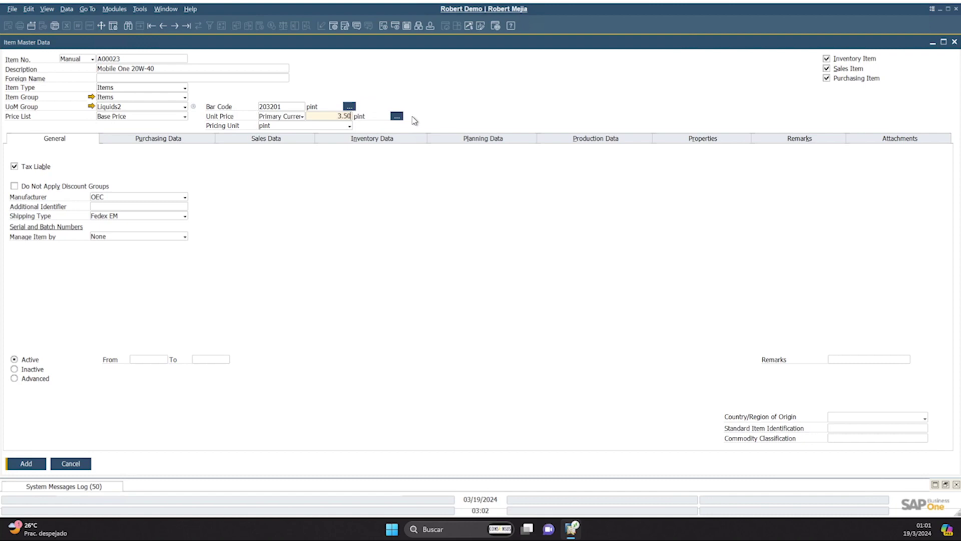
key(Tab)
click(397, 118)
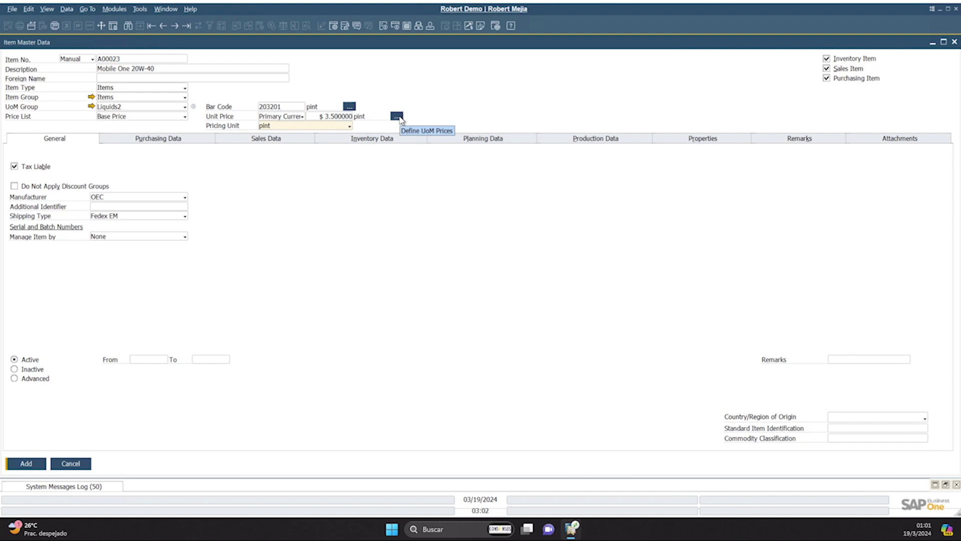
click(397, 117)
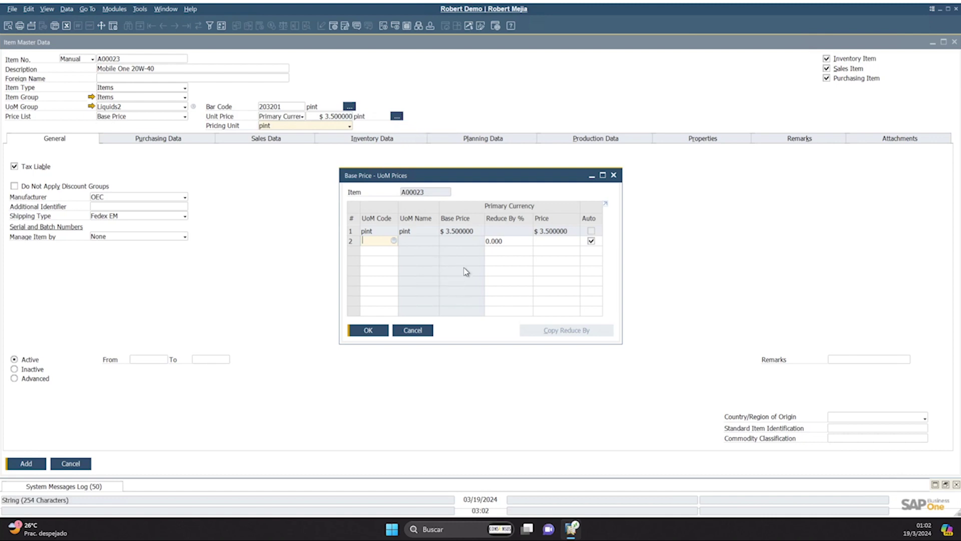
click(394, 241)
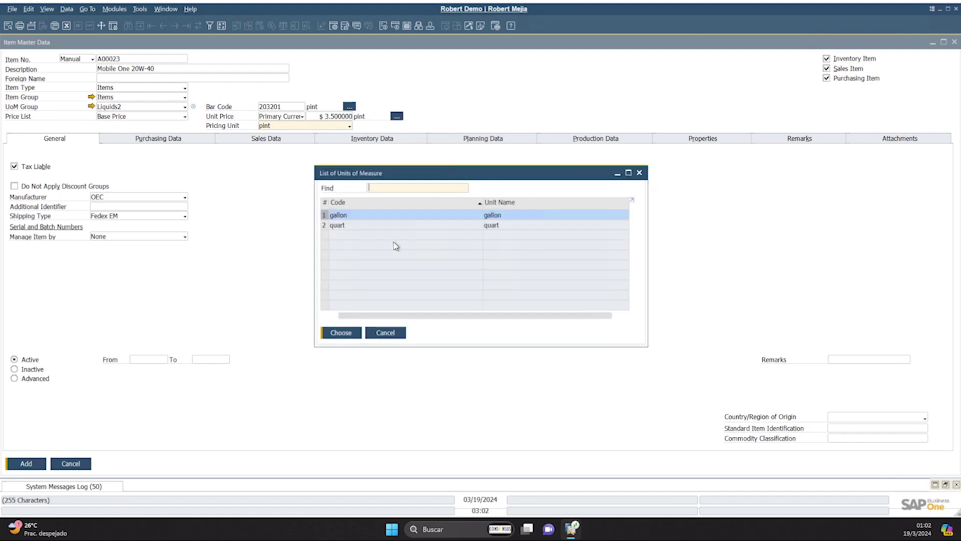
double_click(346, 226)
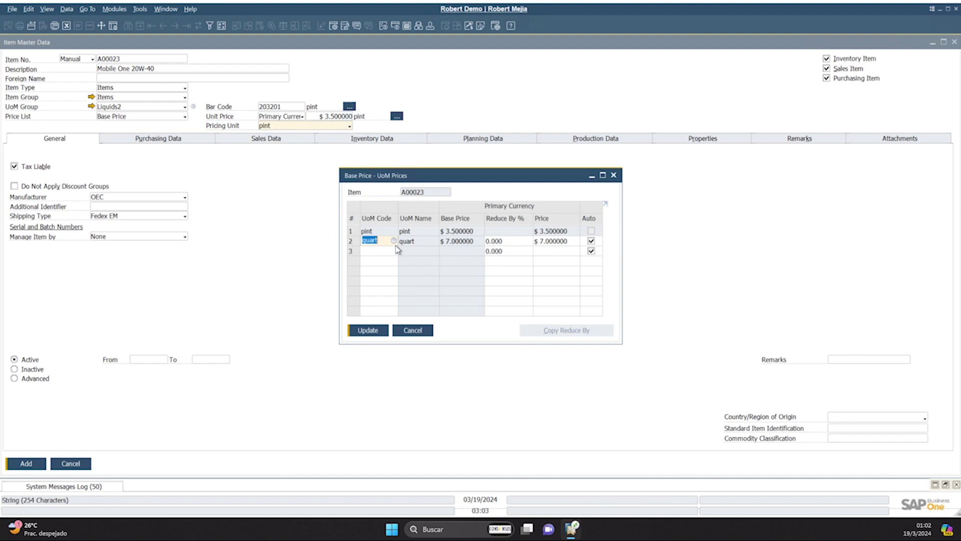
click(566, 241)
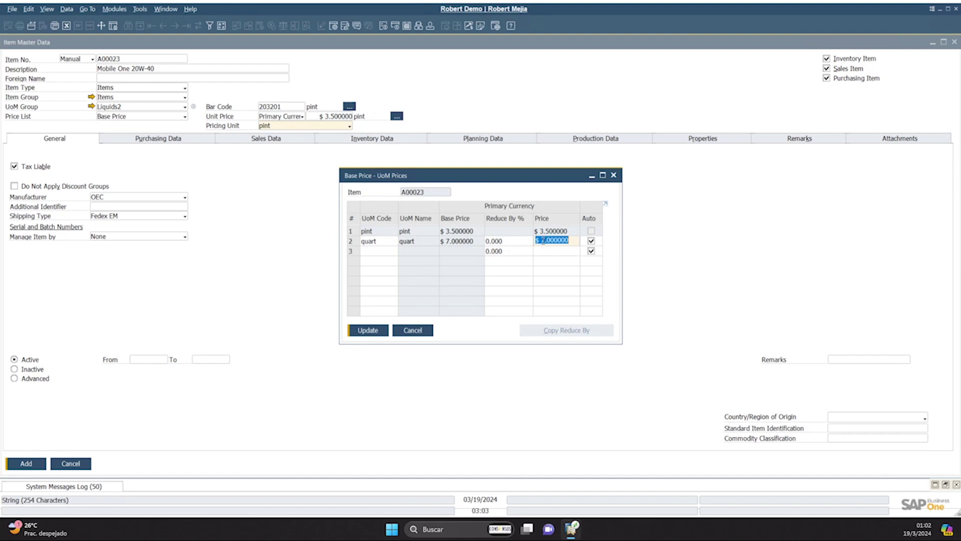
click(543, 241)
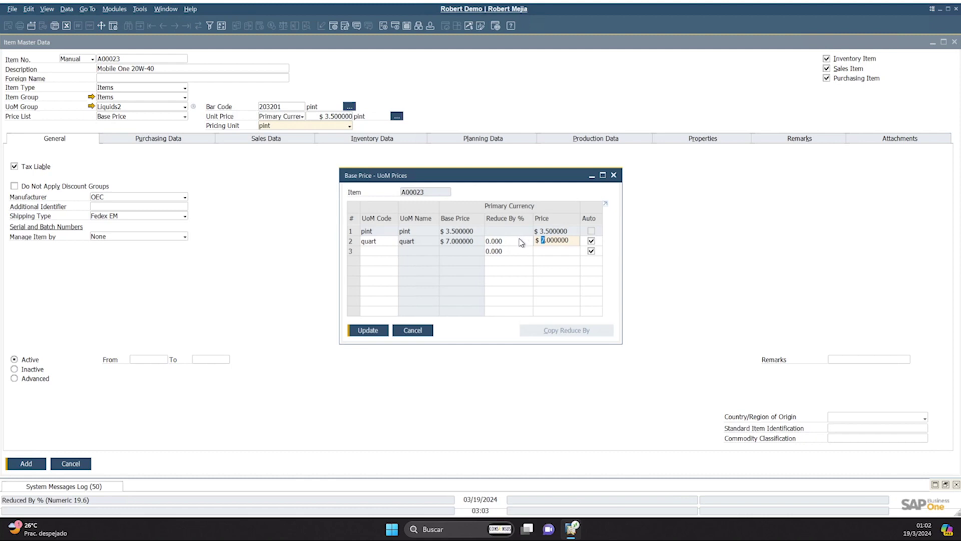
Add gallon to the UoM prices, update them and close the price definition
click(384, 253)
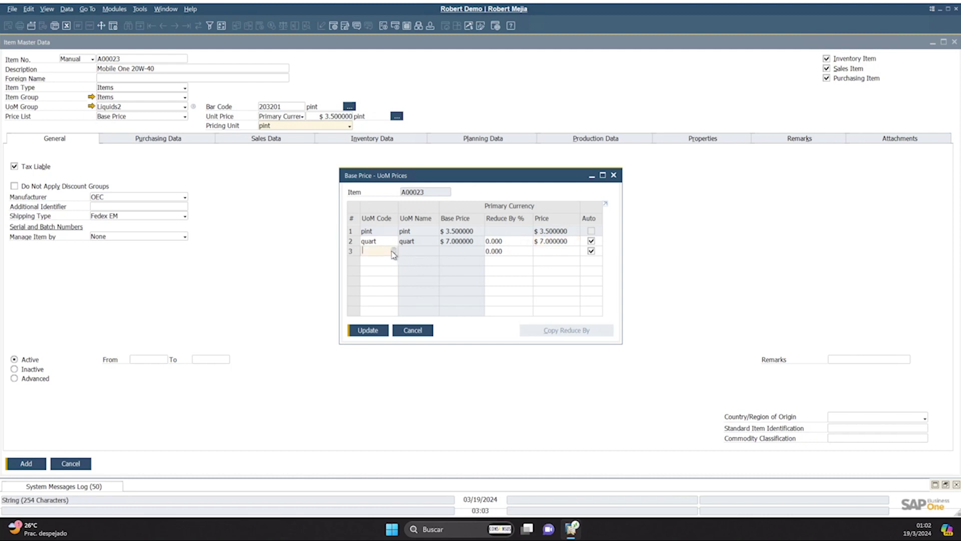
click(394, 251)
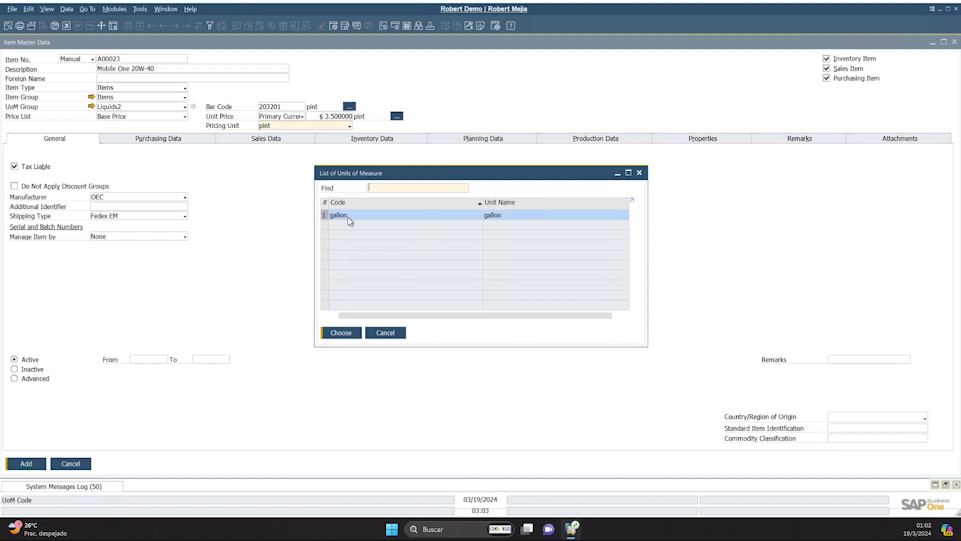
double_click(350, 221)
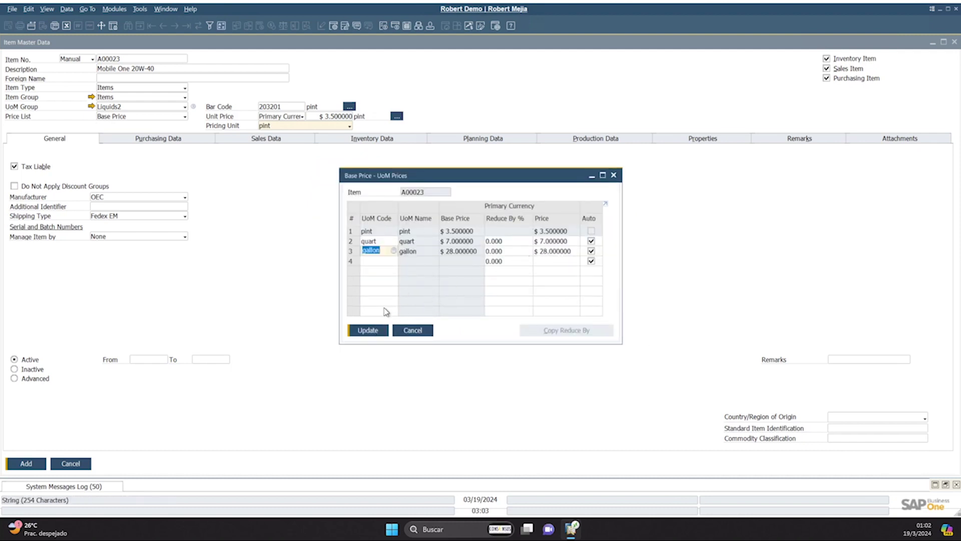
click(371, 332)
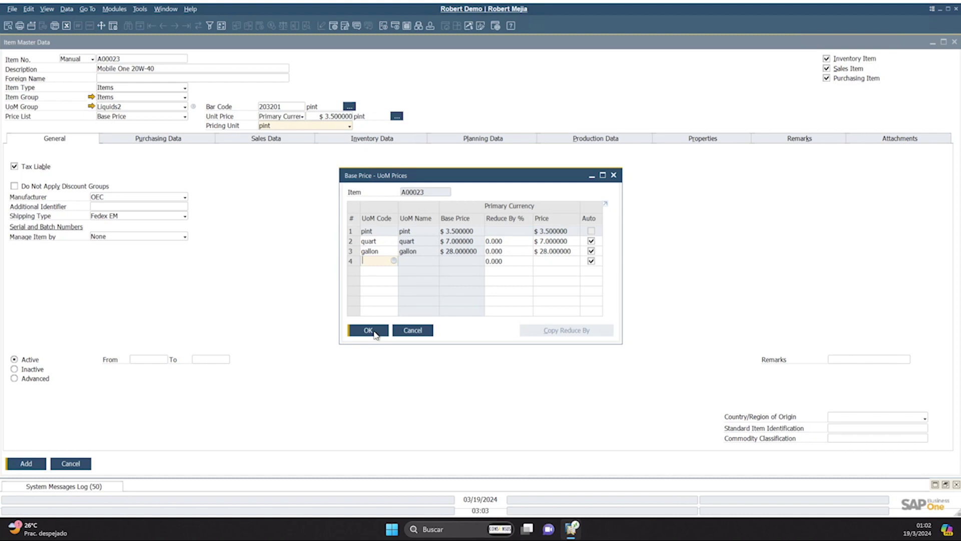
click(370, 331)
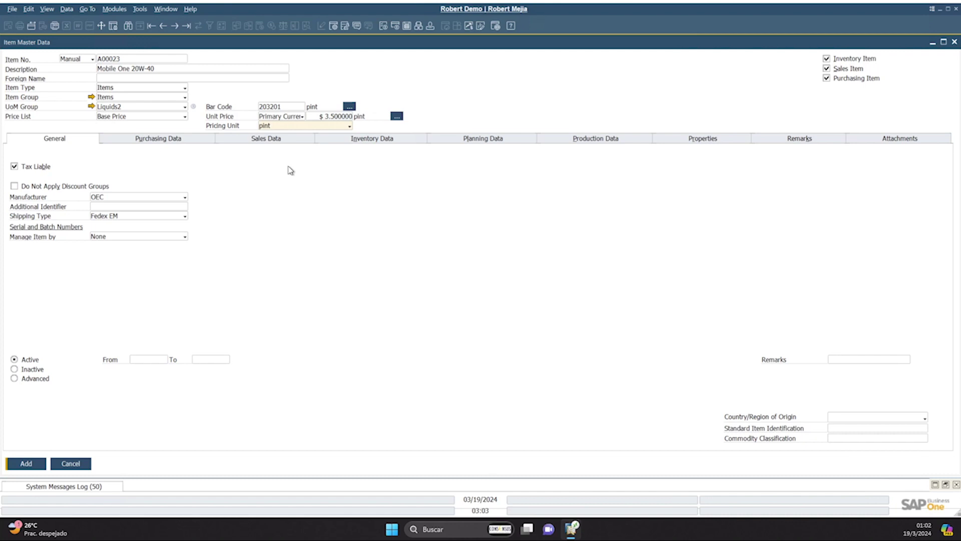
Set the purchasing UoM code of item A00023 to gallon in its purchasing data
click(158, 140)
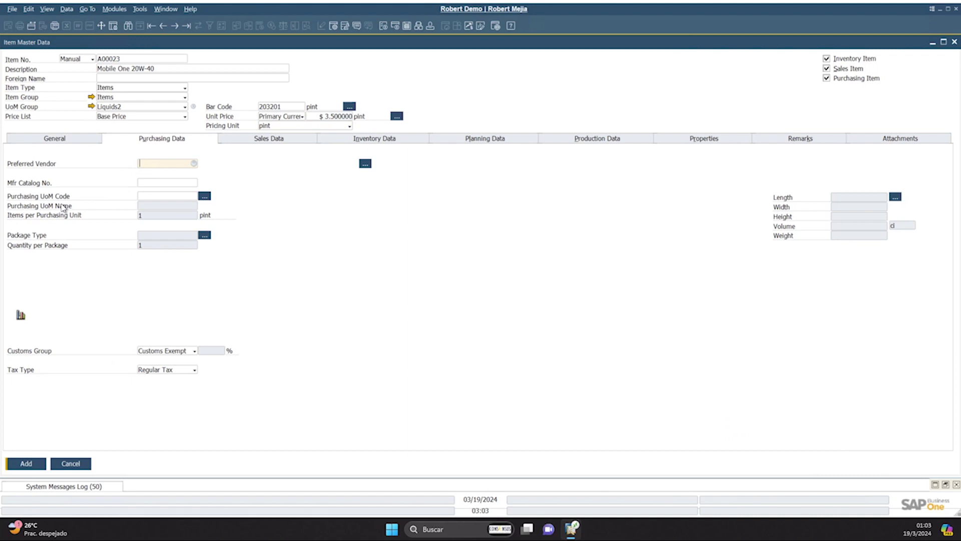
click(175, 197)
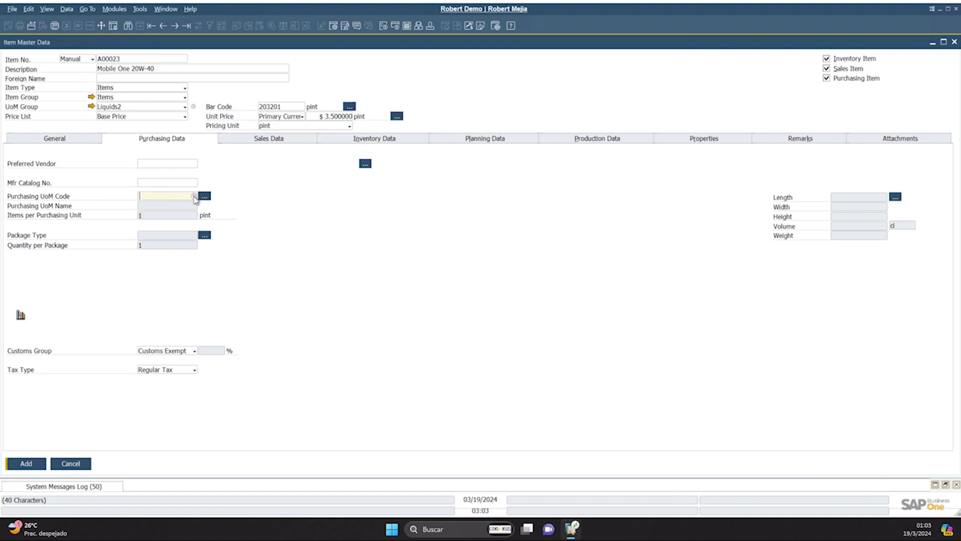
click(194, 198)
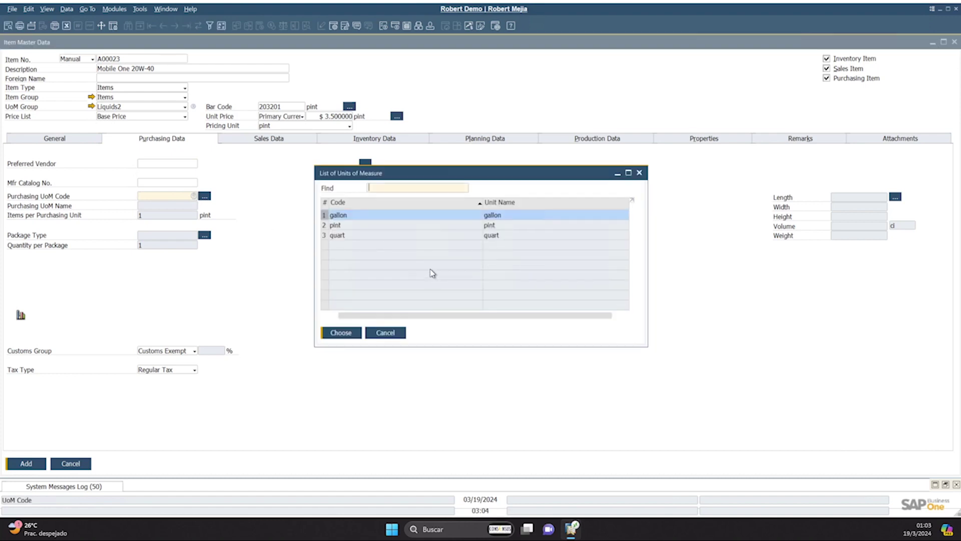
double_click(389, 218)
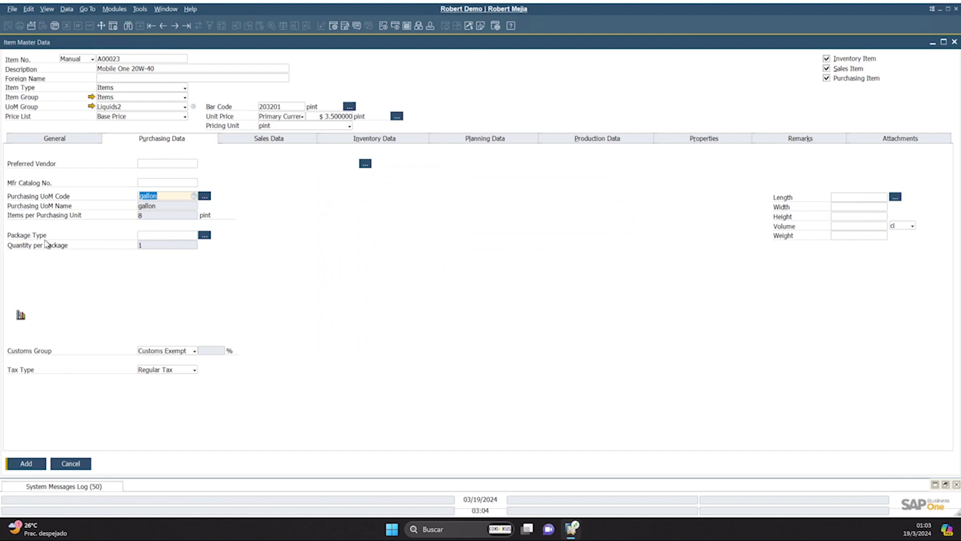
Set the purchasing package type of item A00023 to Pallet with a quantity of 12 per package
click(184, 234)
click(205, 236)
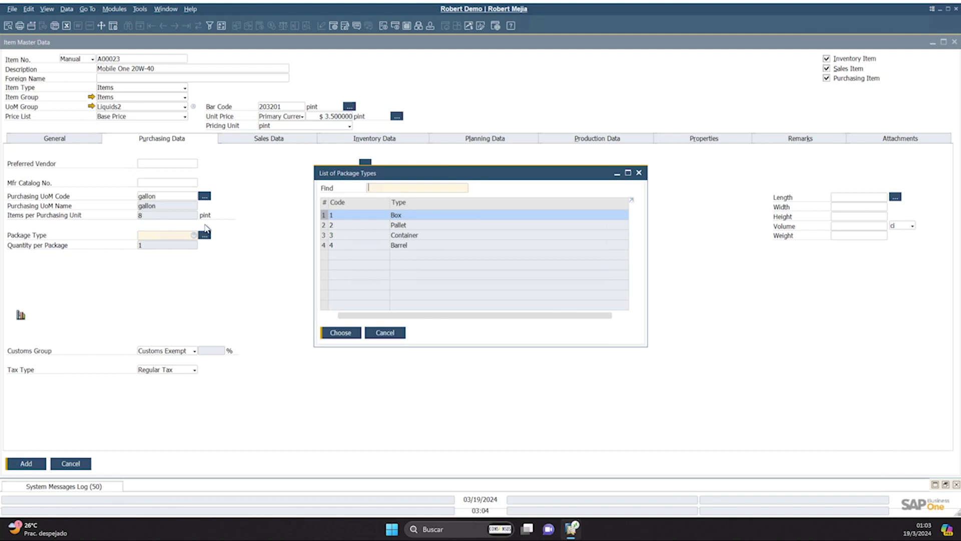
double_click(376, 229)
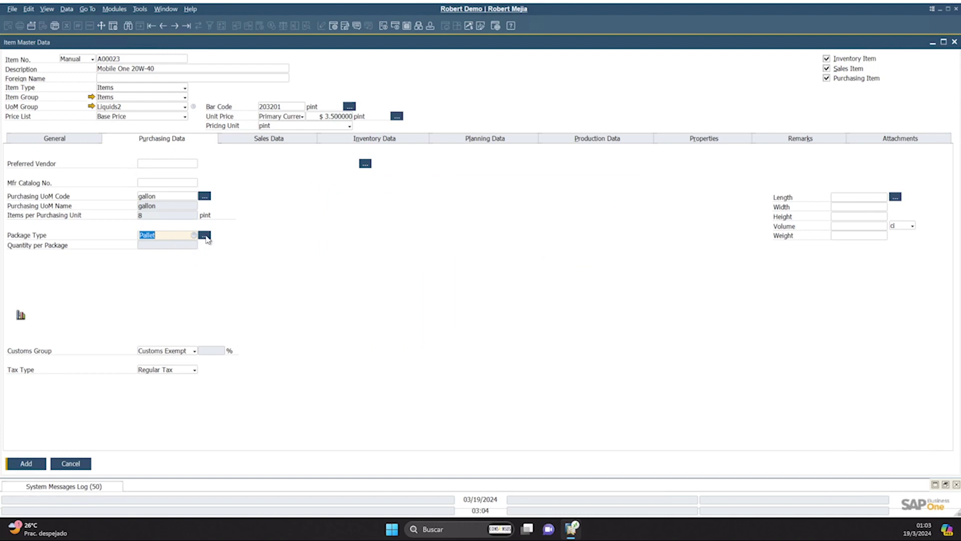
click(205, 236)
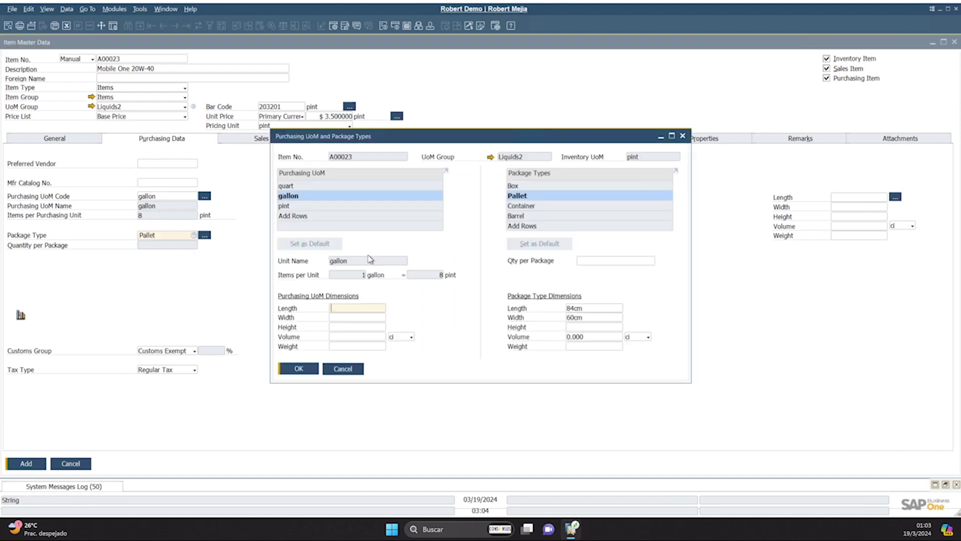
click(600, 261)
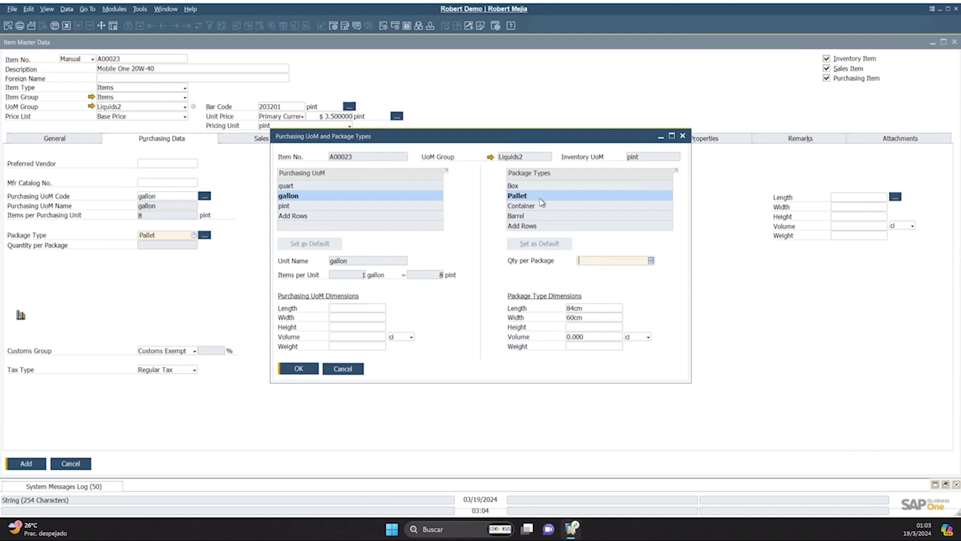
text(12)
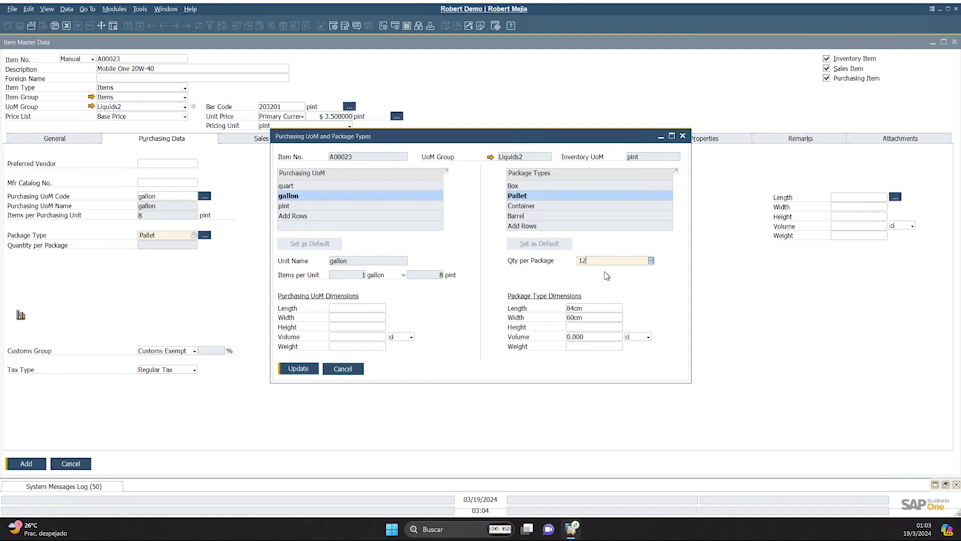
click(298, 368)
click(300, 369)
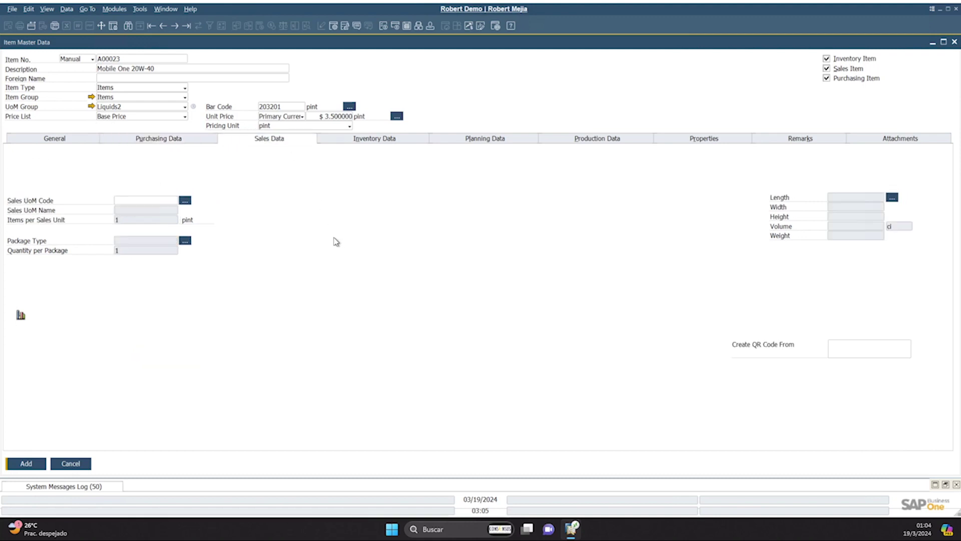
Set the item's sales UoM code to quart in its sales data
click(162, 201)
click(177, 200)
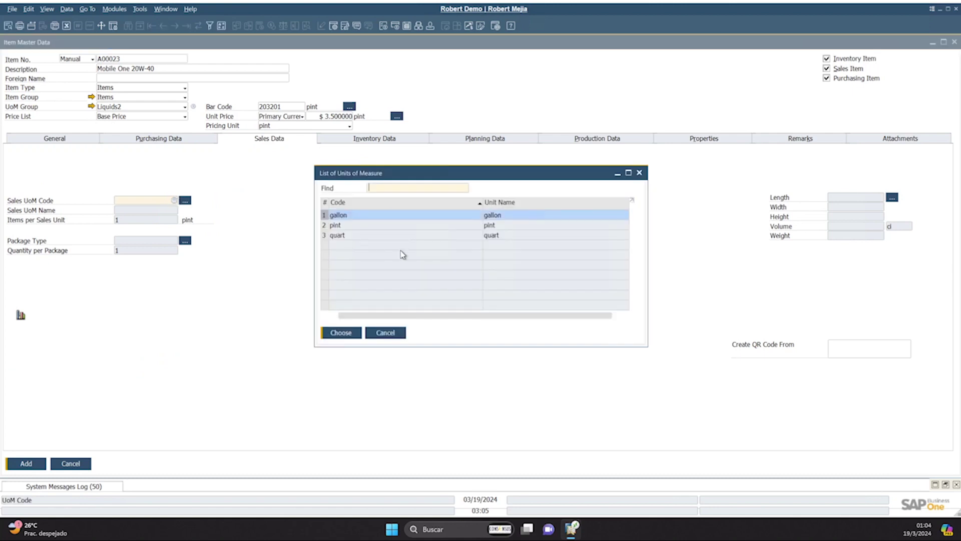
double_click(381, 235)
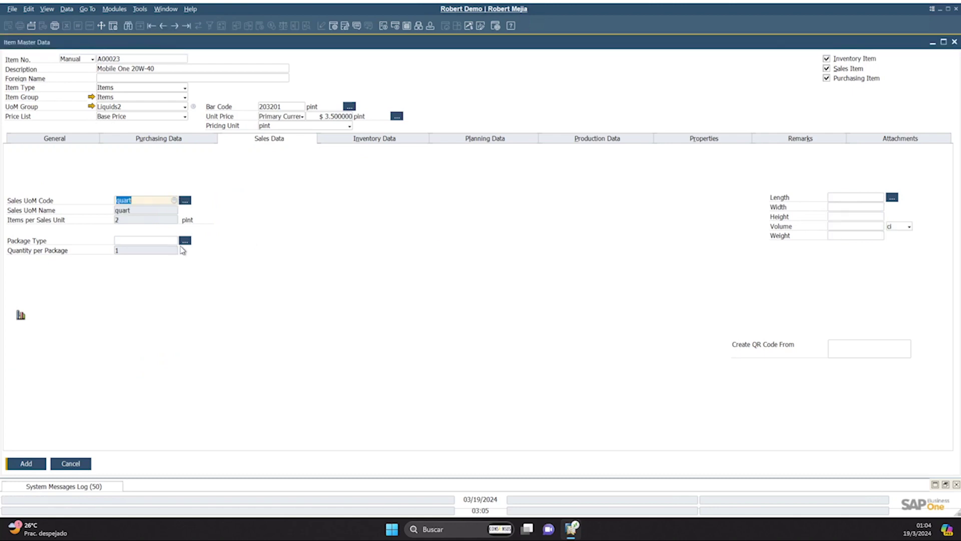
Set the sales package type to Box with a quantity of 6 per package and review the sales UoM and package definition
click(147, 244)
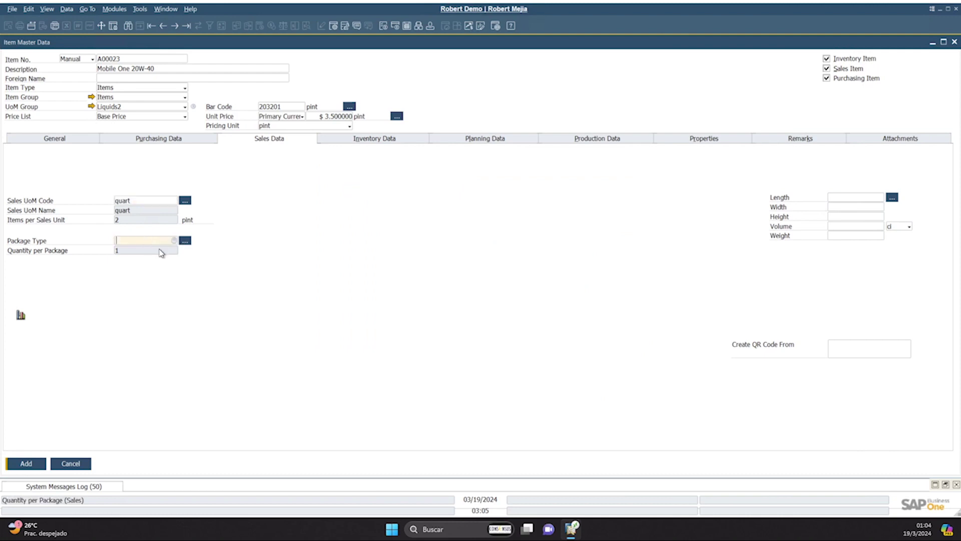
click(173, 242)
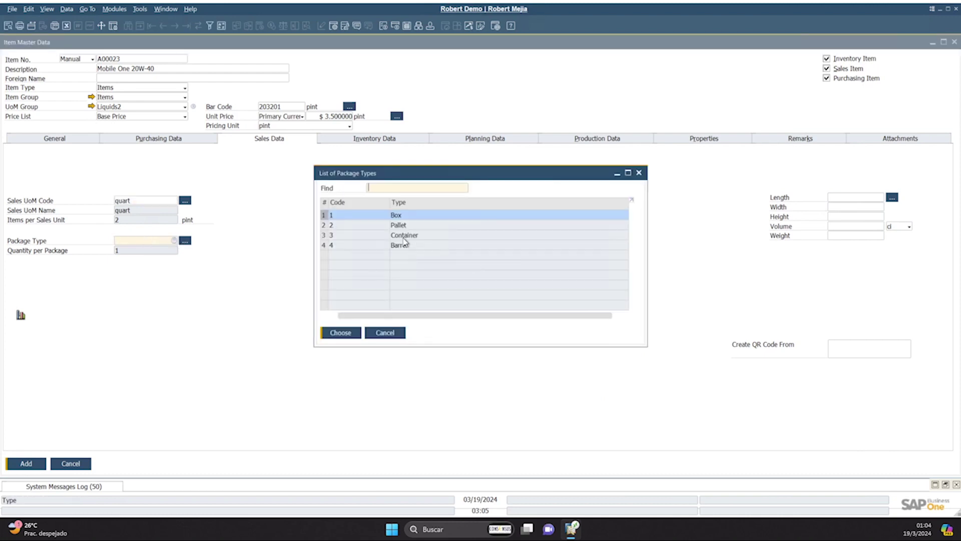
double_click(377, 216)
click(185, 240)
click(598, 261)
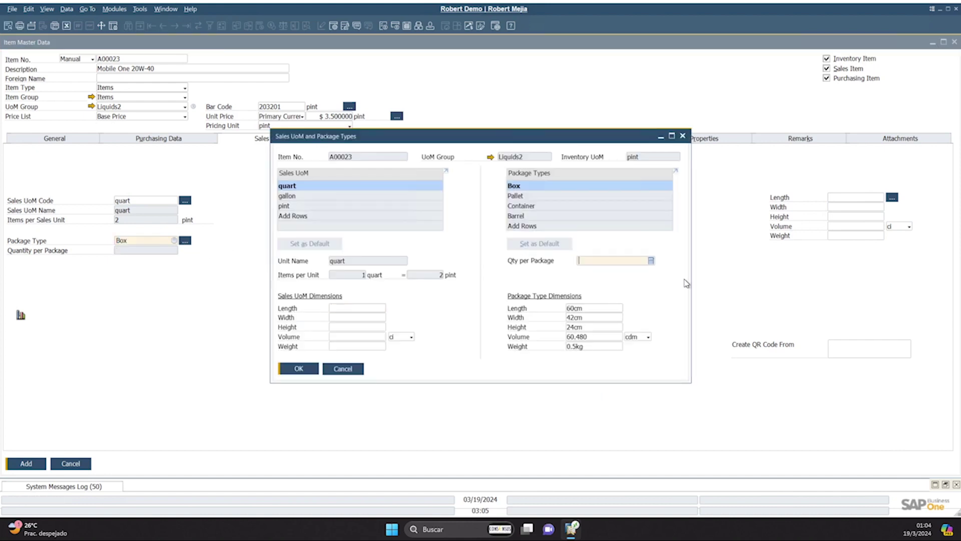
text(6)
click(315, 370)
click(300, 369)
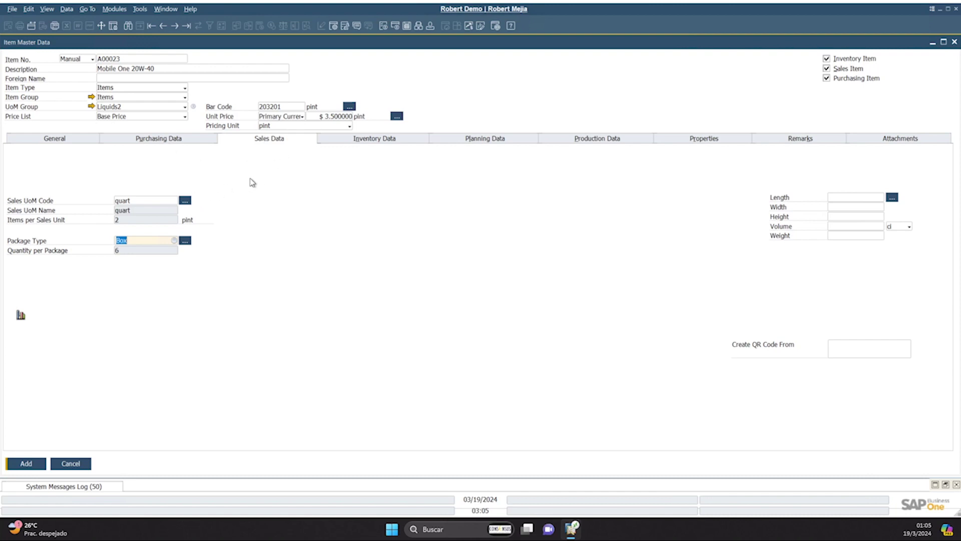
click(184, 200)
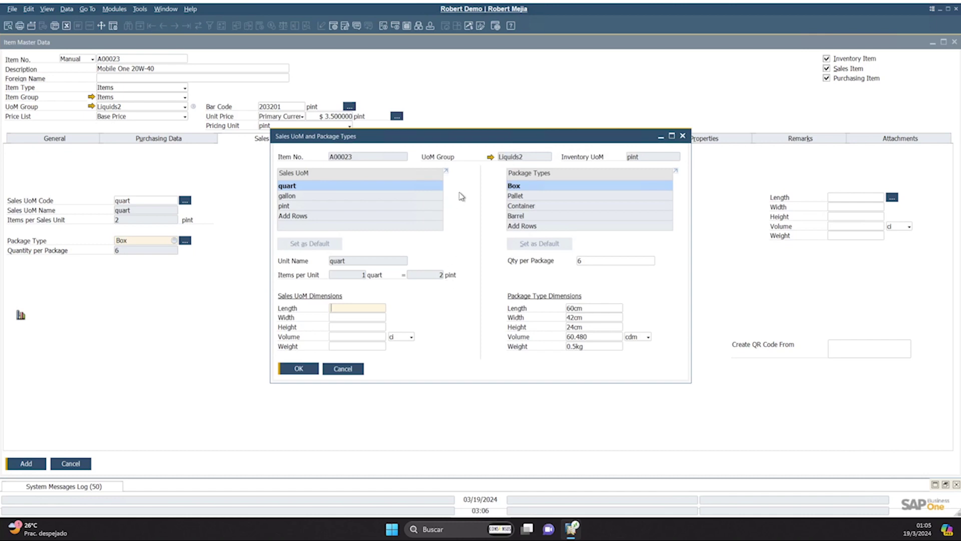
drag(417, 142, 366, 142)
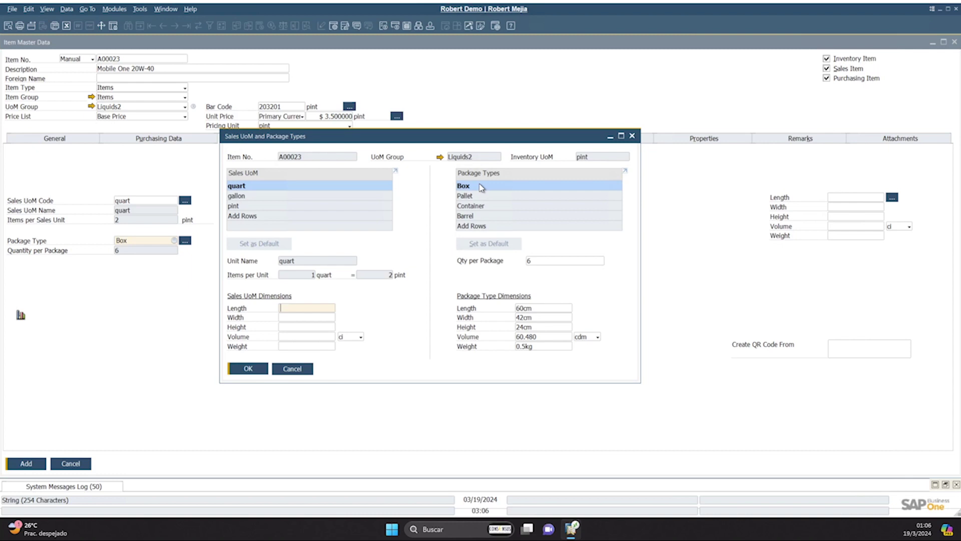
click(256, 369)
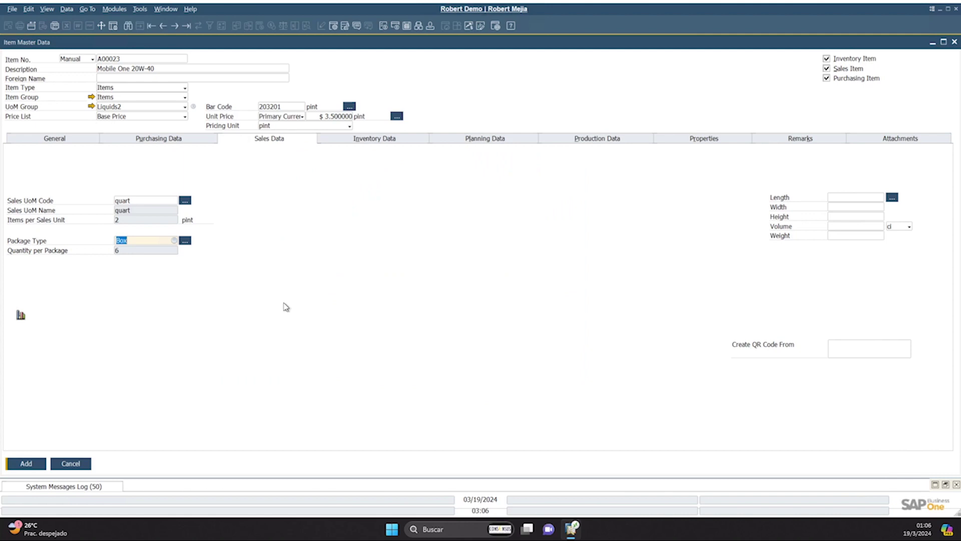
Set the inventory counting UoM code to quart, add item A00023 and close the item master data
click(364, 140)
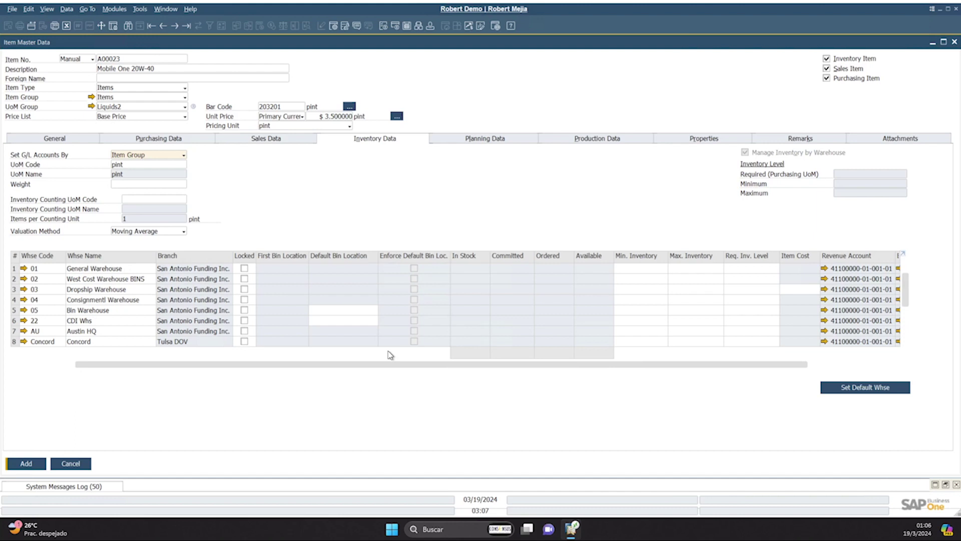
click(151, 199)
click(184, 199)
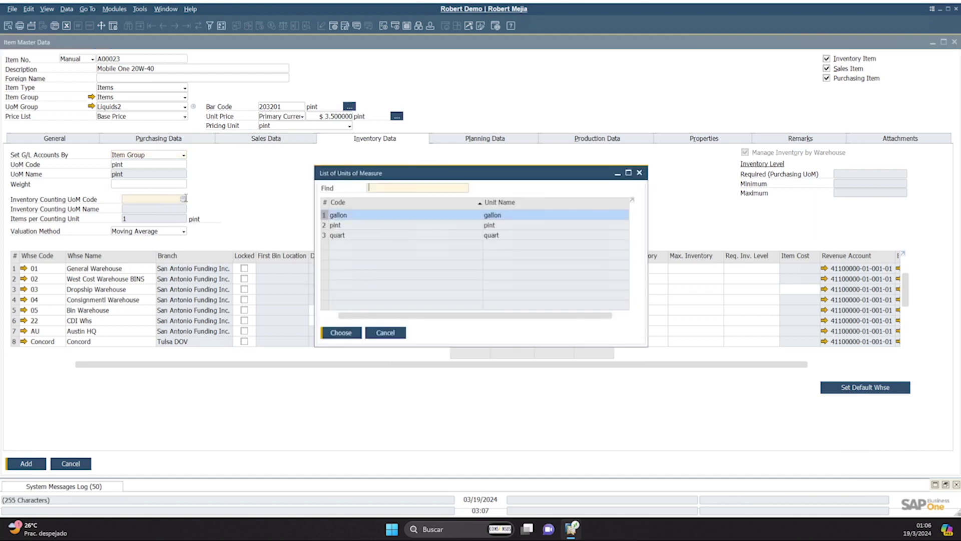
click(373, 236)
double_click(373, 236)
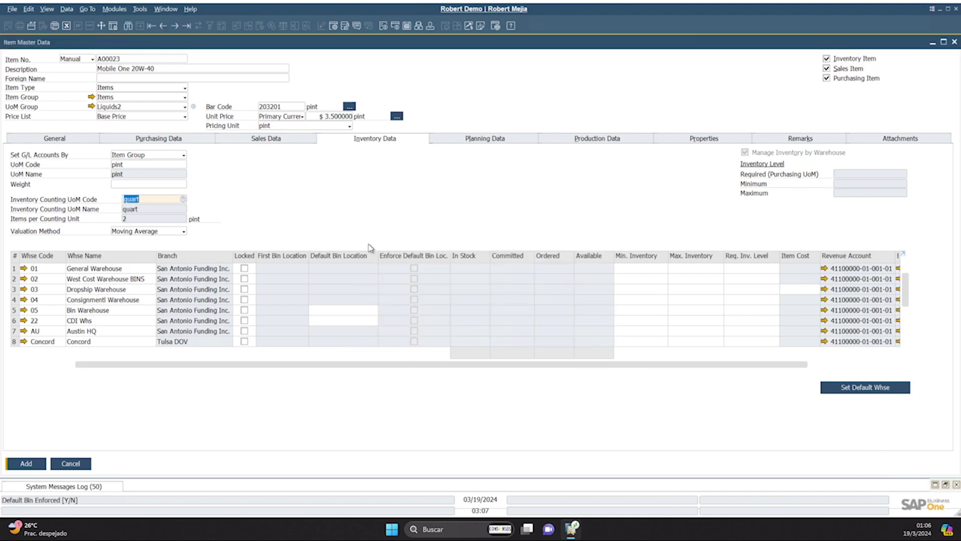
click(26, 464)
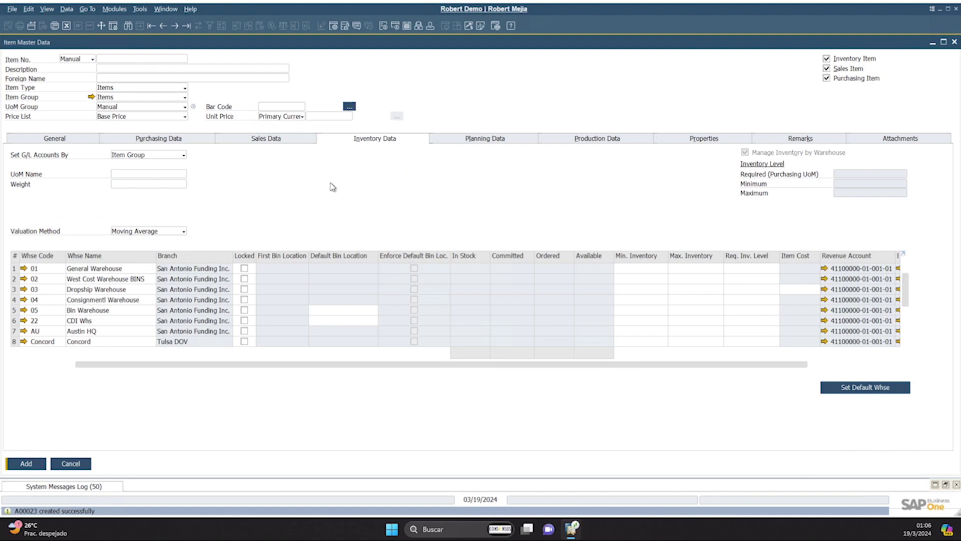
click(79, 462)
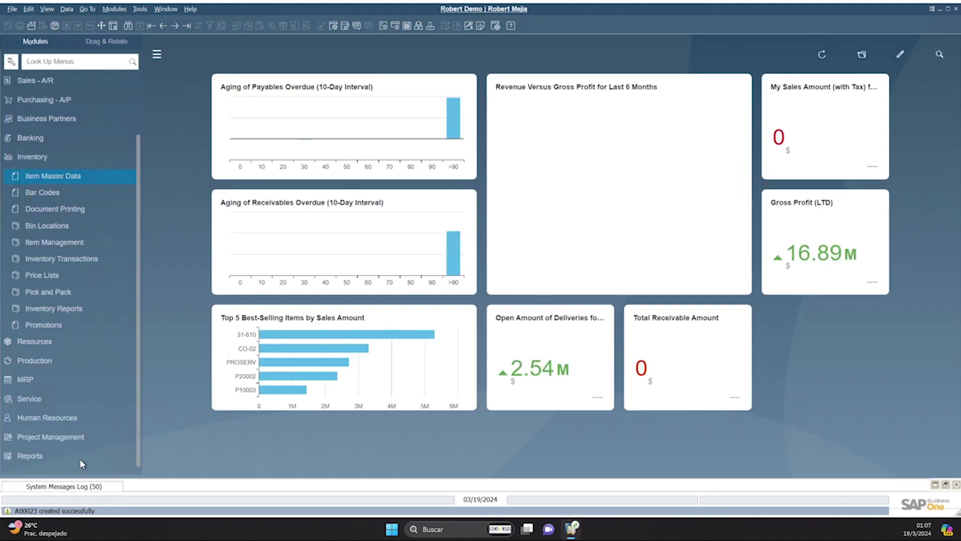
Create a new purchase order and choose IRS as its vendor
click(55, 161)
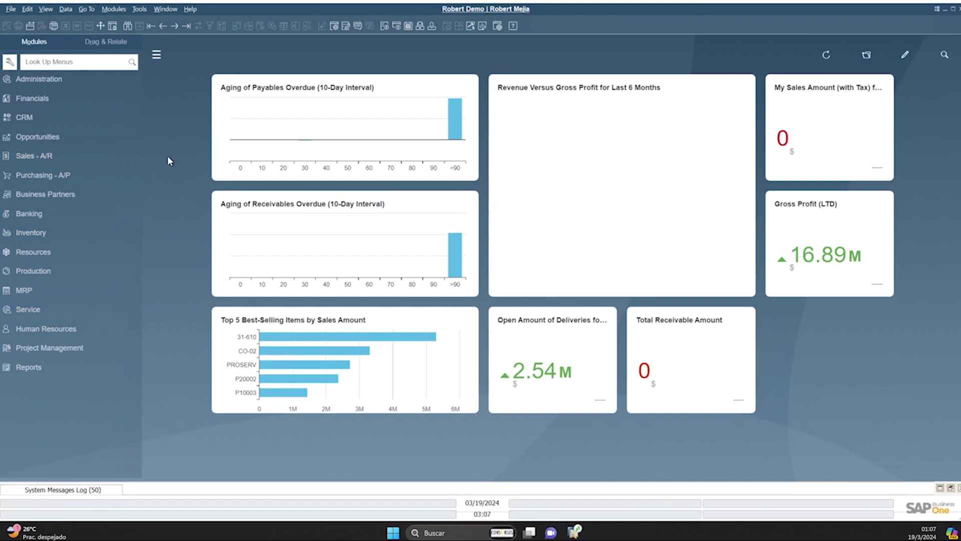
click(75, 176)
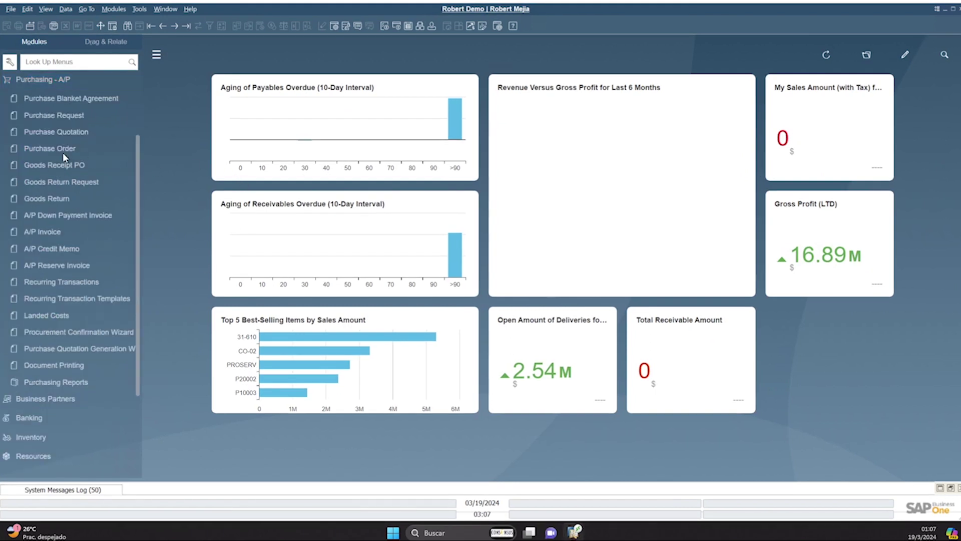
click(56, 147)
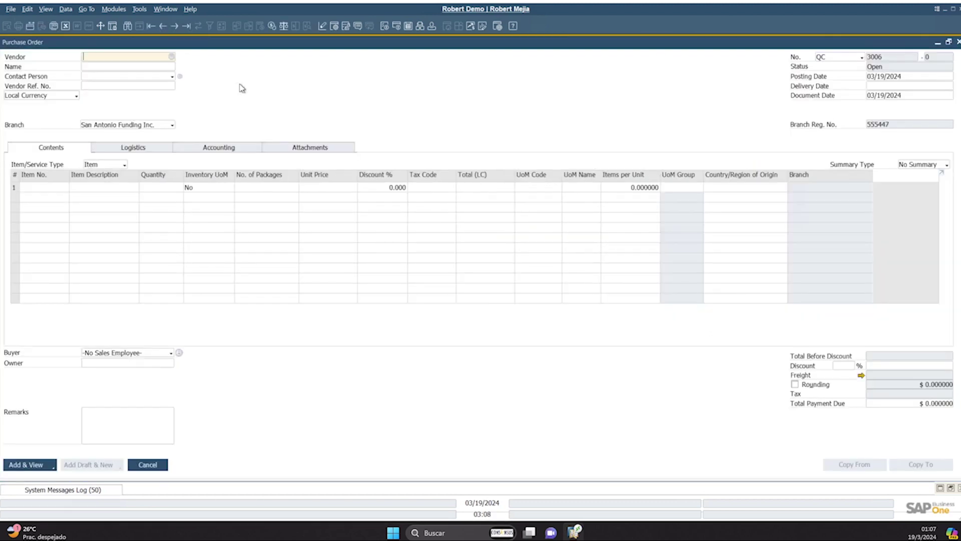
key(Tab)
click(263, 176)
double_click(263, 176)
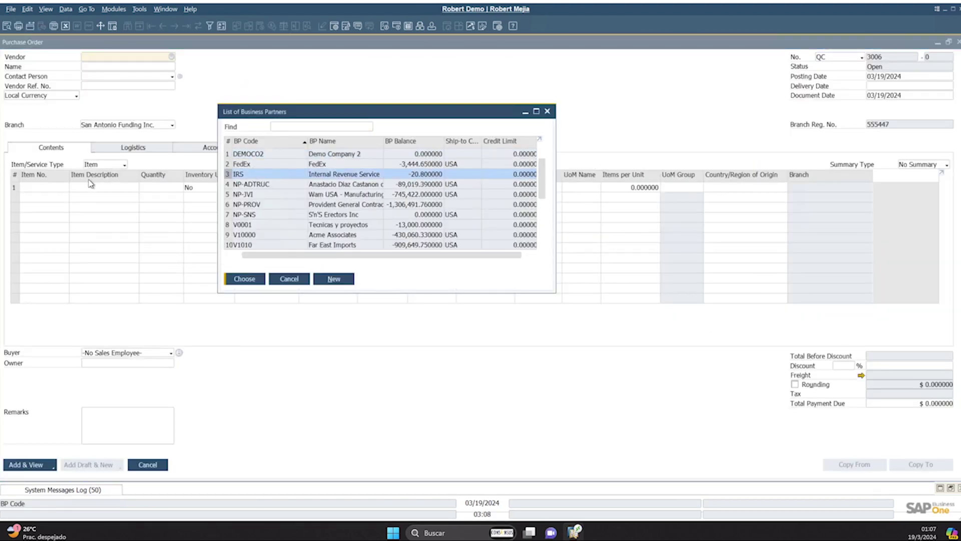
Enter item A00023 on the purchase order's first line with a quantity of 100
text(A00023)
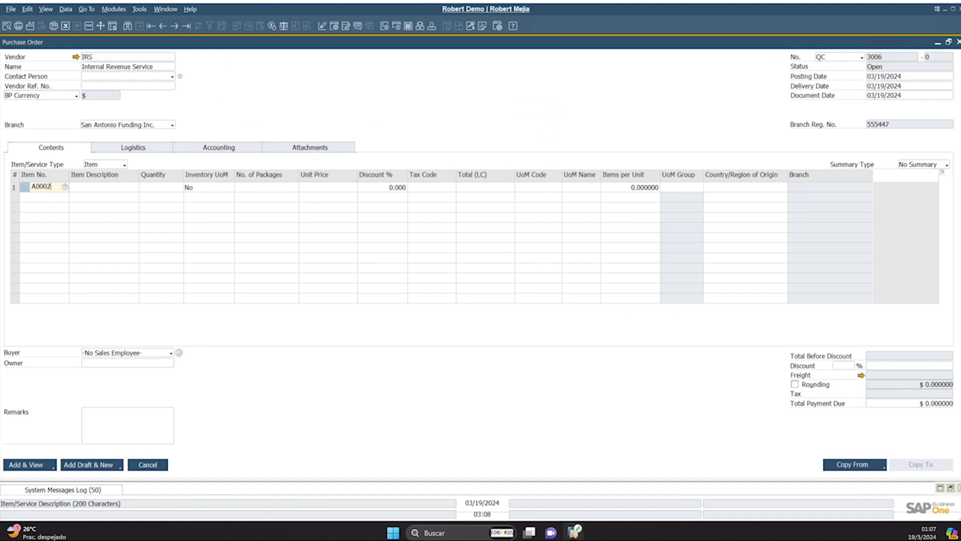
key(Tab)
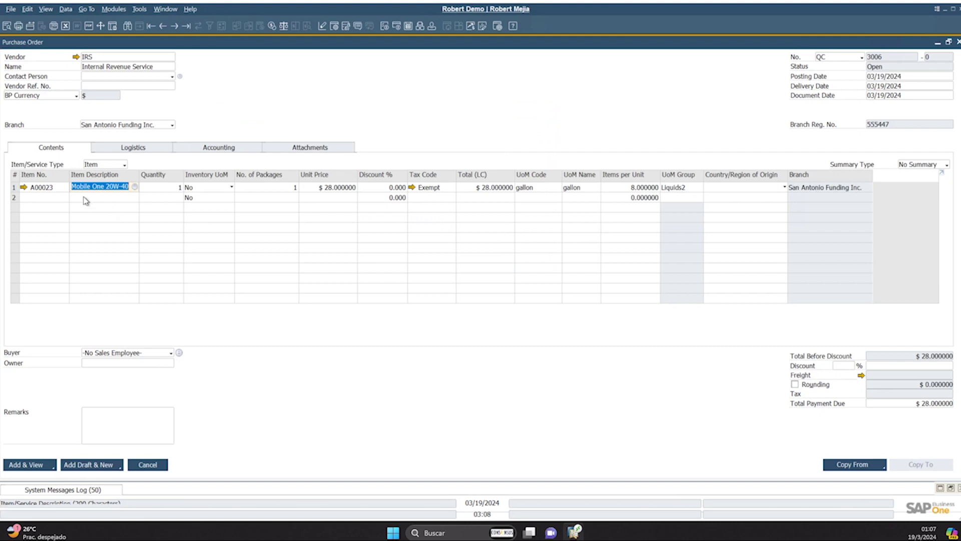
click(173, 187)
text(100)
key(Tab)
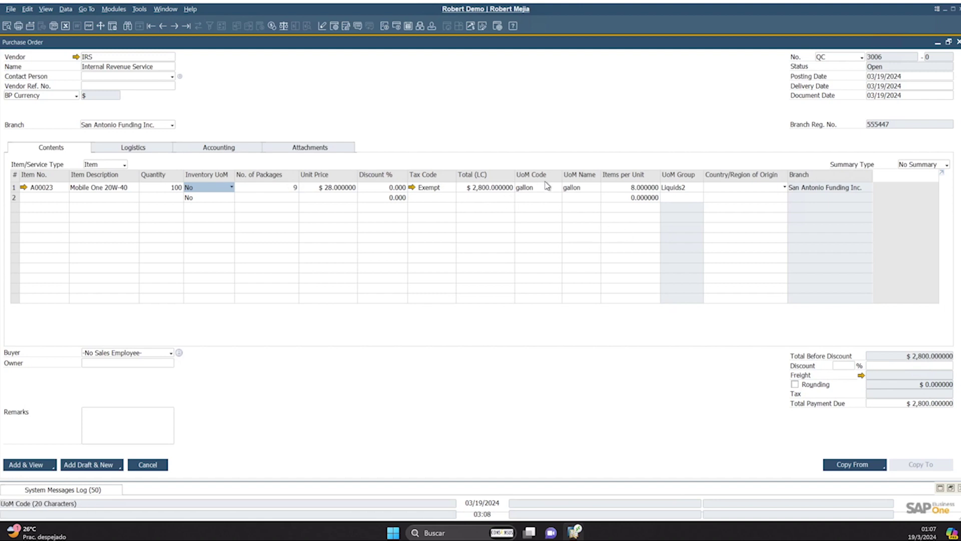
View the units of measure available for the order line and close the list without choosing one
click(568, 308)
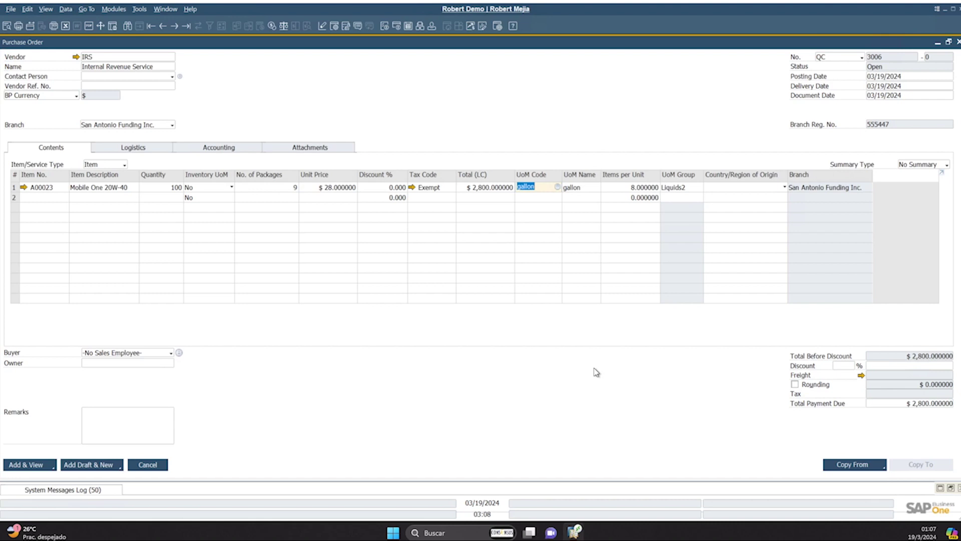
click(555, 188)
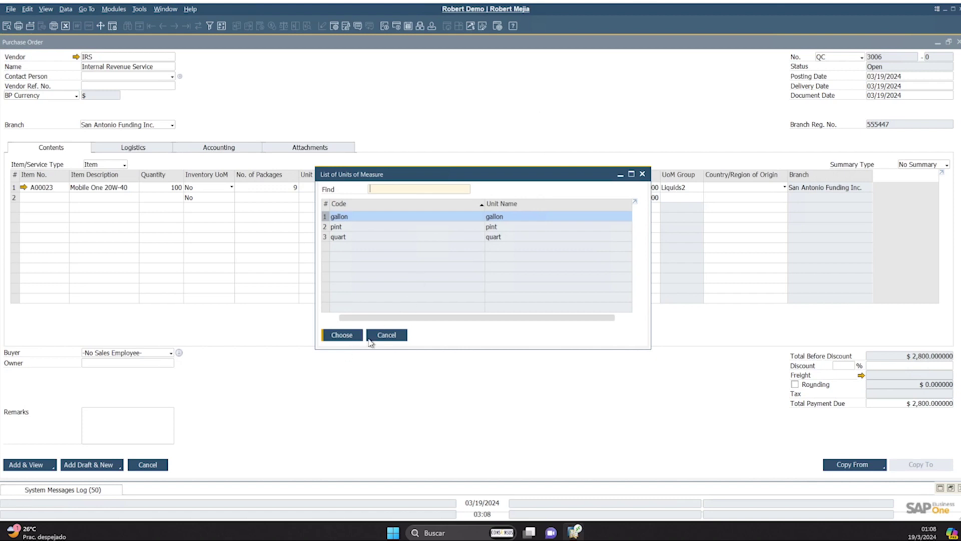
click(388, 335)
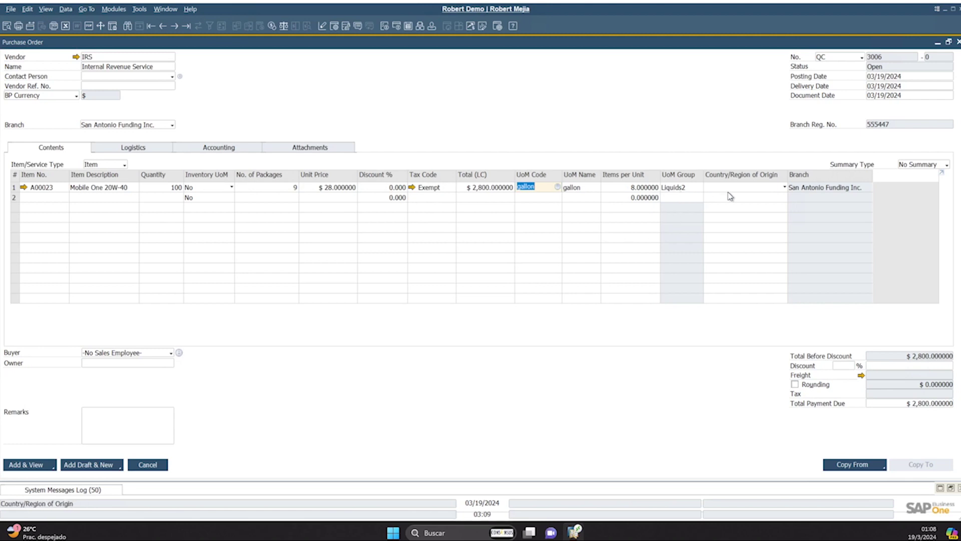
Switch the order line's Inventory UoM setting to Yes and back to No
click(222, 190)
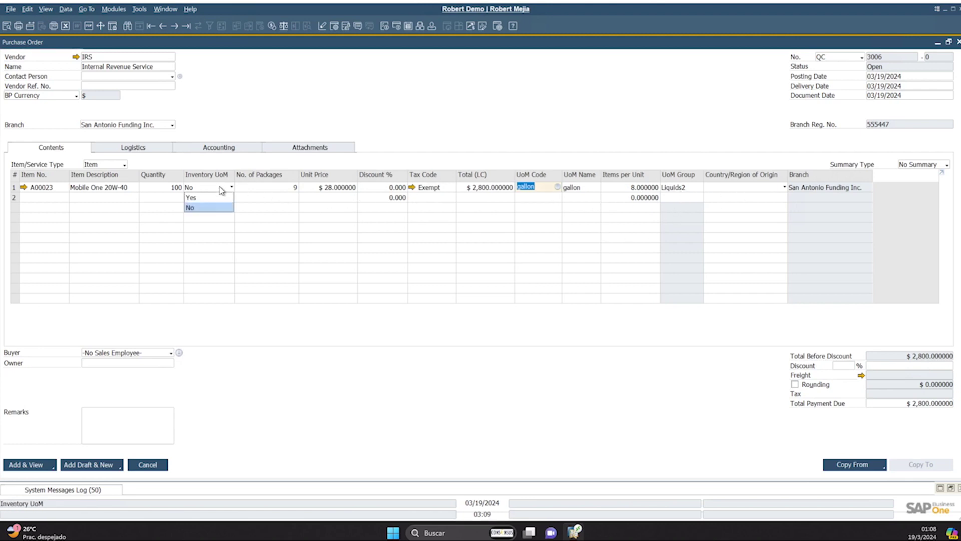
click(209, 198)
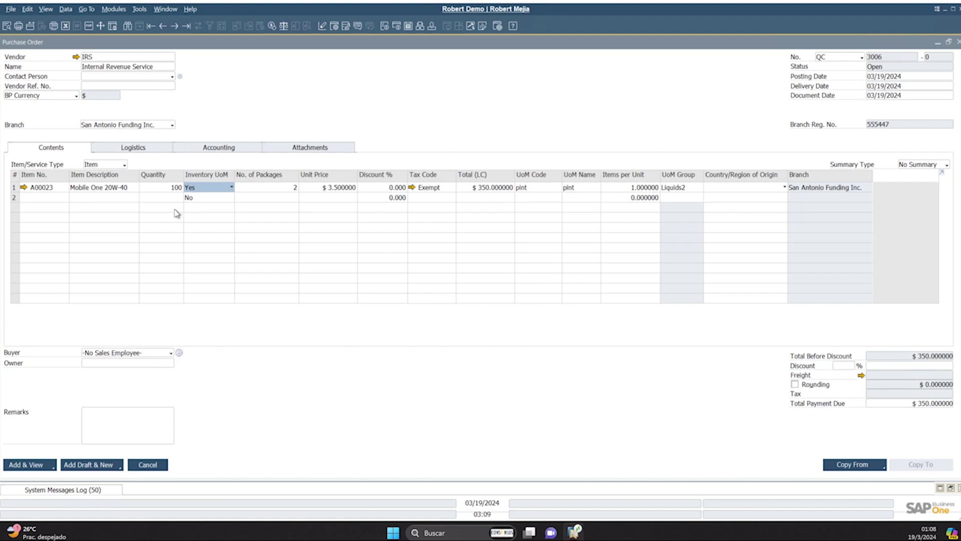
click(207, 189)
click(210, 207)
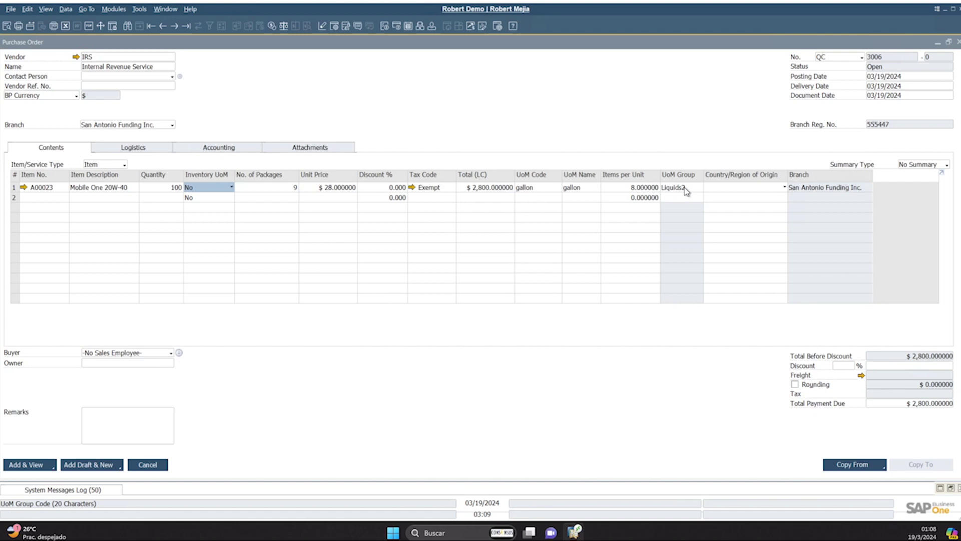
Add the purchase order and post a goods receipt PO copied from it
click(38, 465)
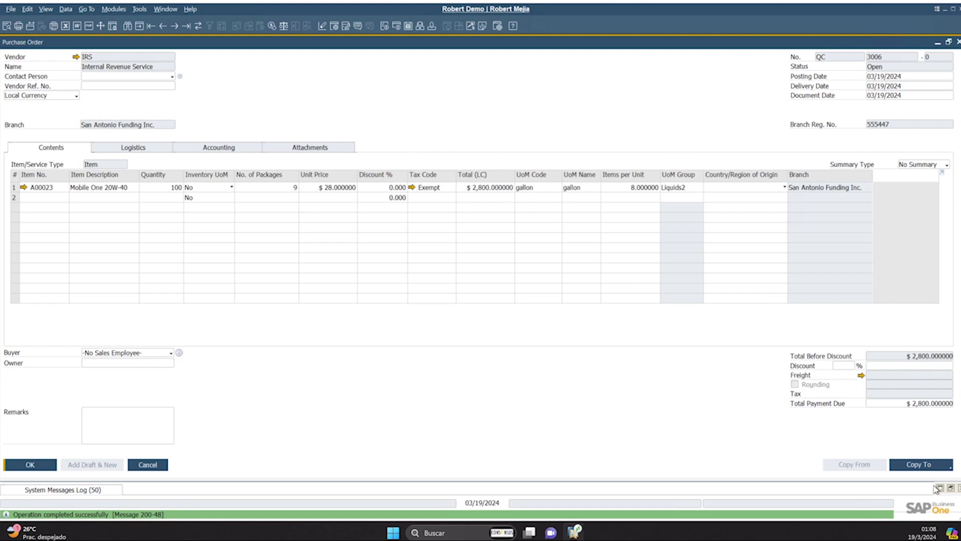
click(943, 467)
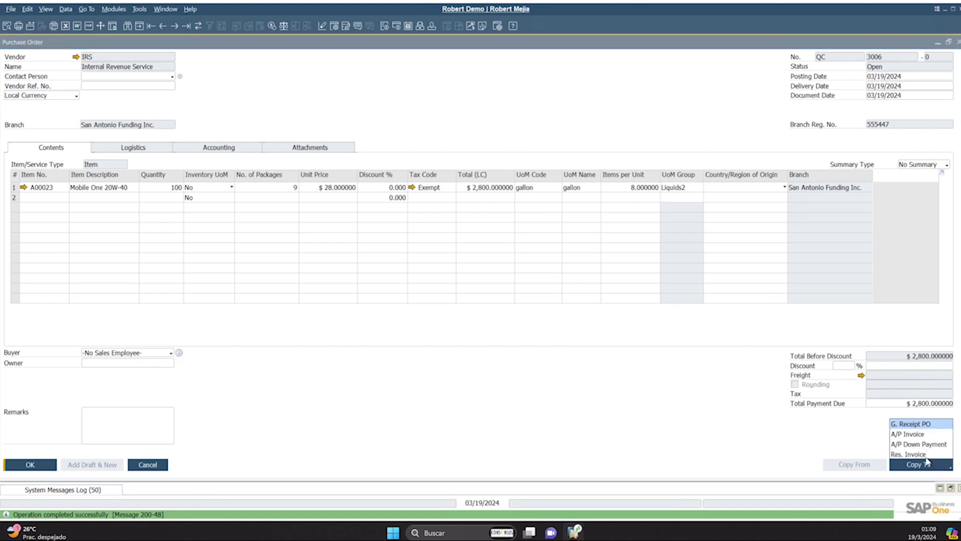
click(922, 424)
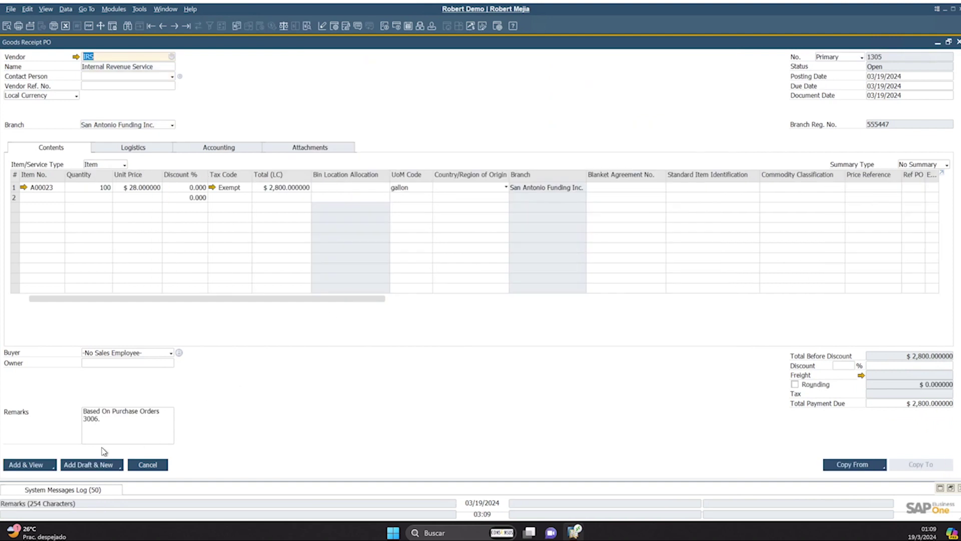
click(35, 466)
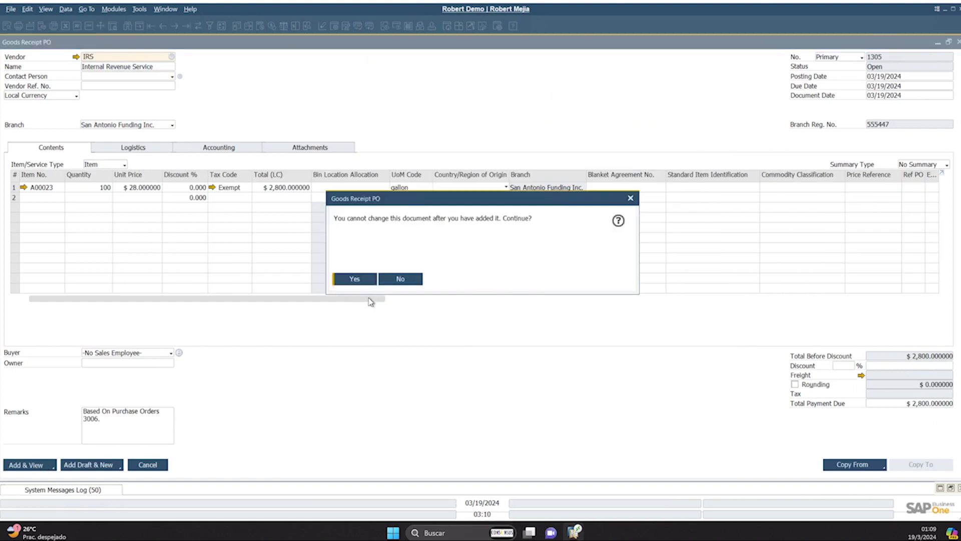
click(362, 278)
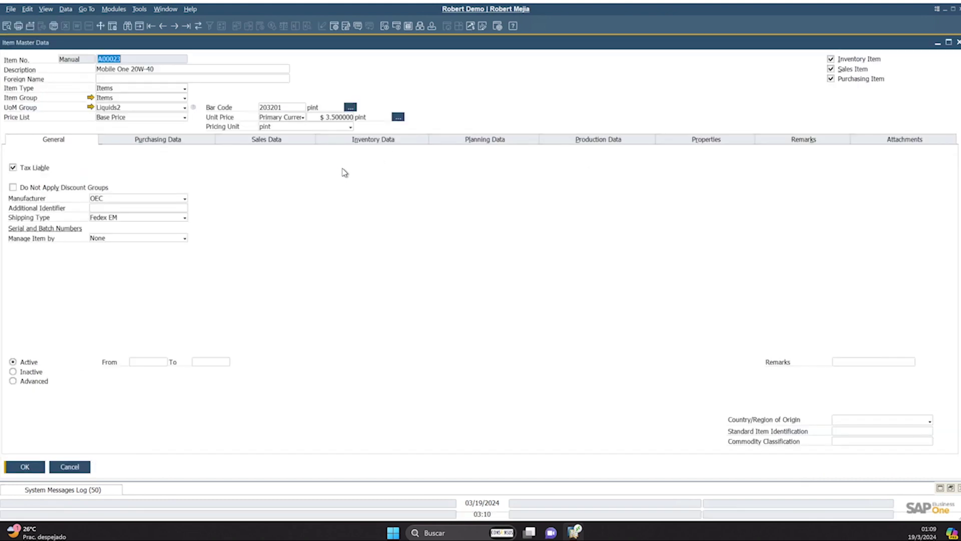
Examine item A00023's inventory data and its Inventory Audit Report expanded for warehouse 01, and close both
click(389, 140)
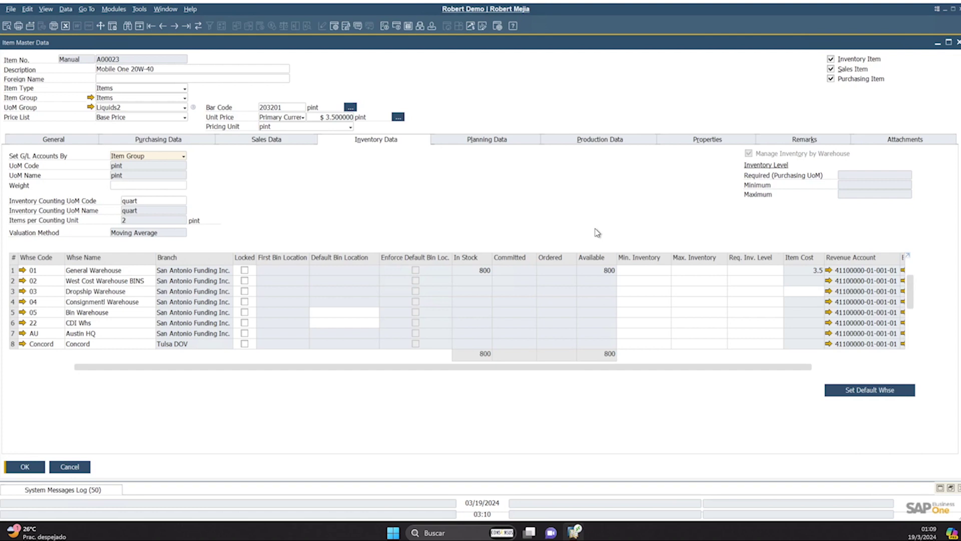
right_click(445, 99)
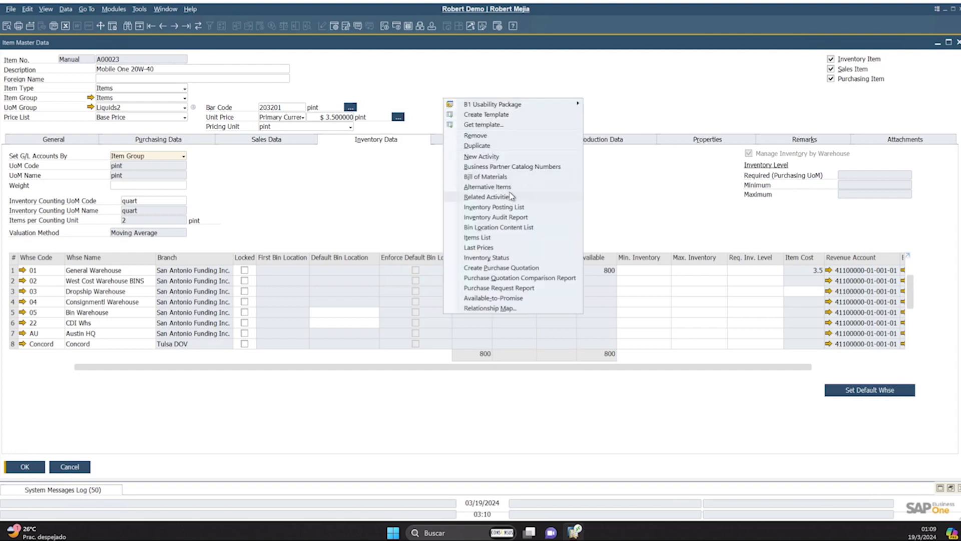
click(521, 218)
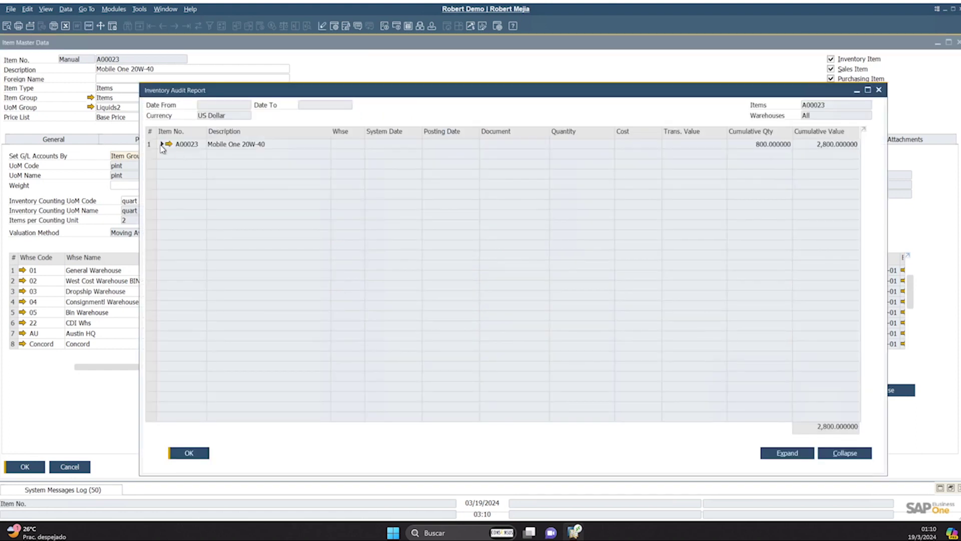
click(162, 144)
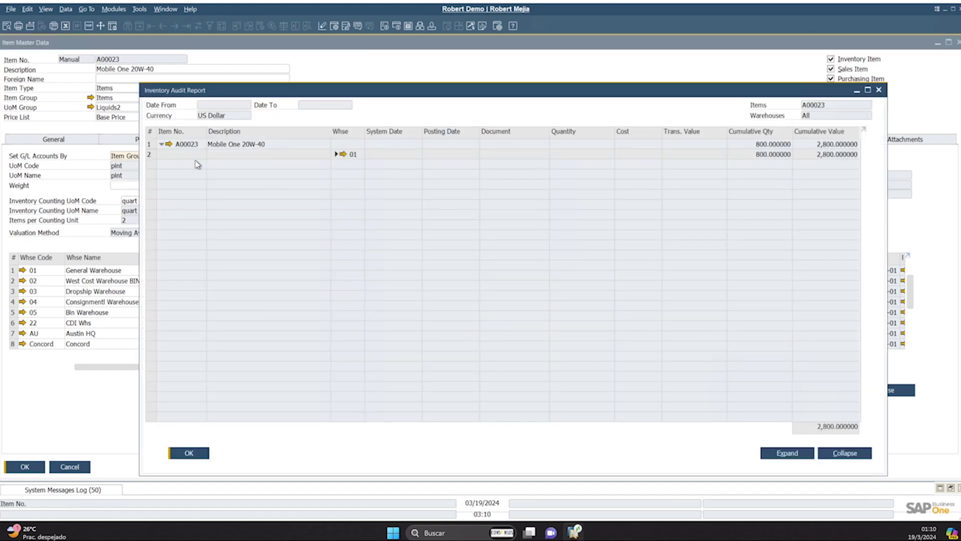
click(335, 155)
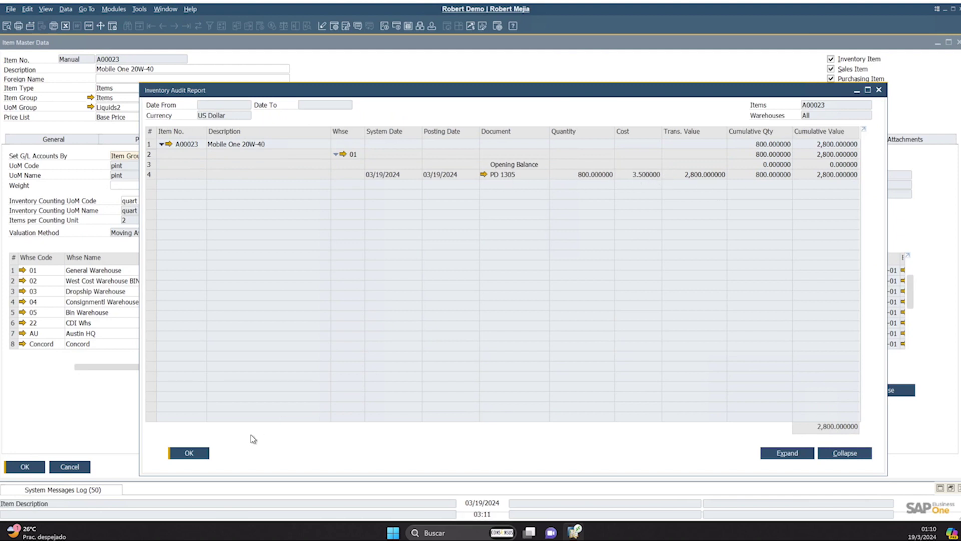
click(203, 452)
click(31, 467)
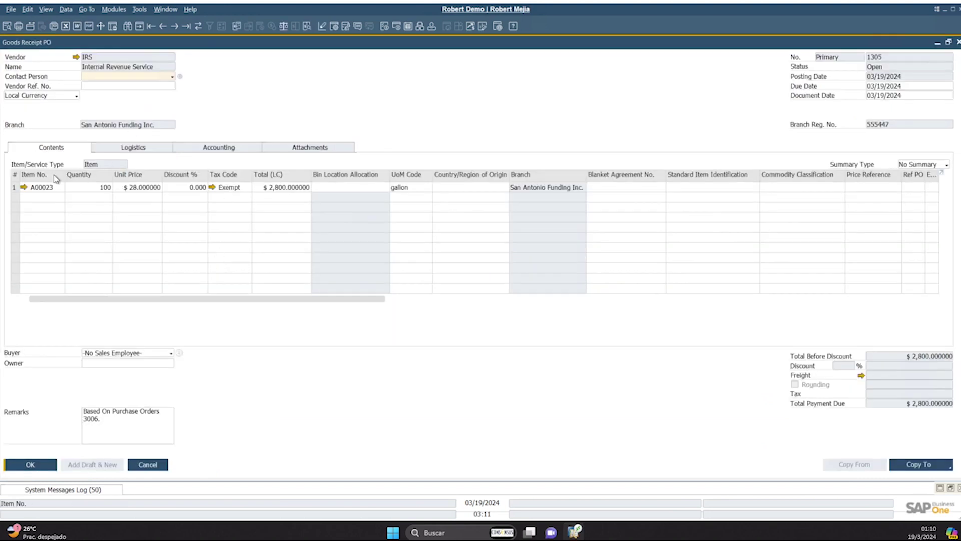
Close the goods receipt PO and the purchase order
right_click(51, 187)
click(80, 435)
click(148, 465)
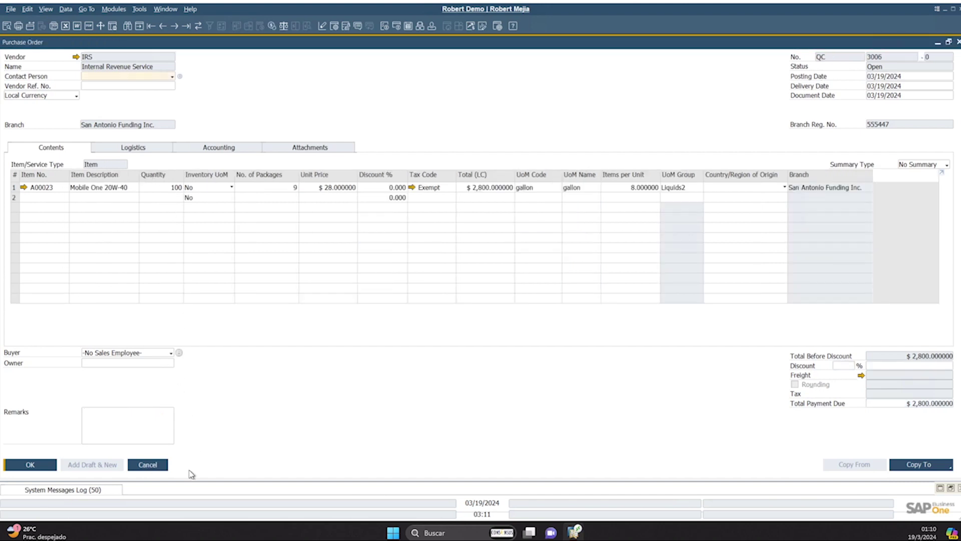
click(165, 464)
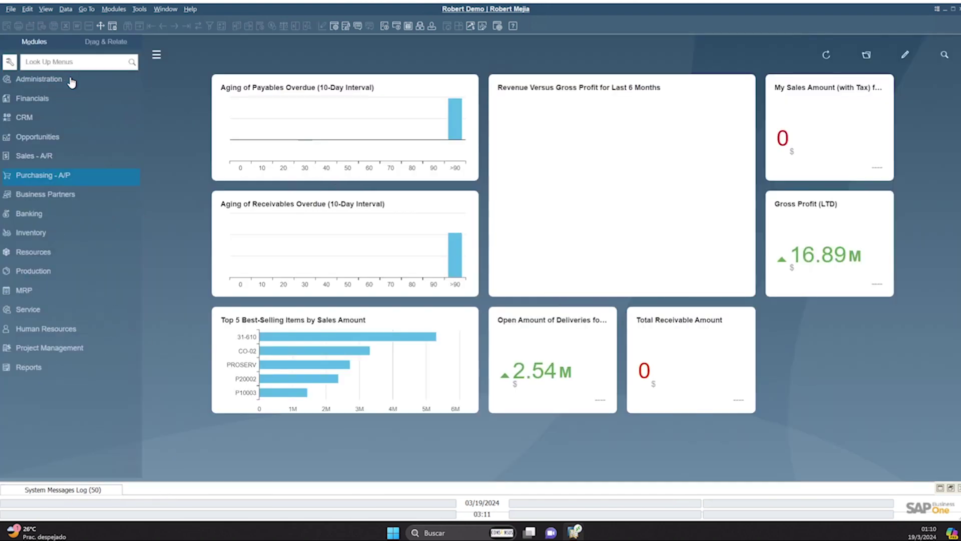
Create a new sales order and choose the third business partner in the list as its customer
click(56, 156)
click(47, 131)
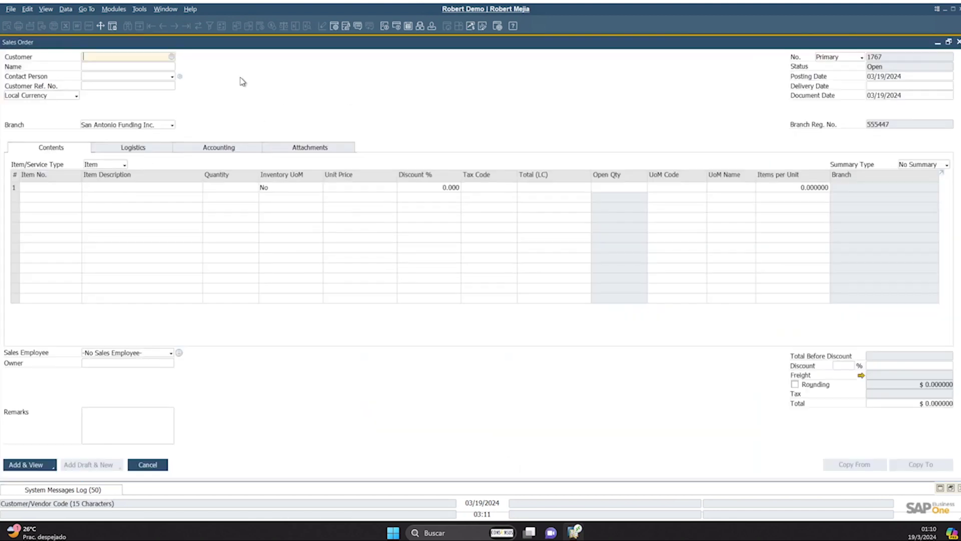
click(171, 57)
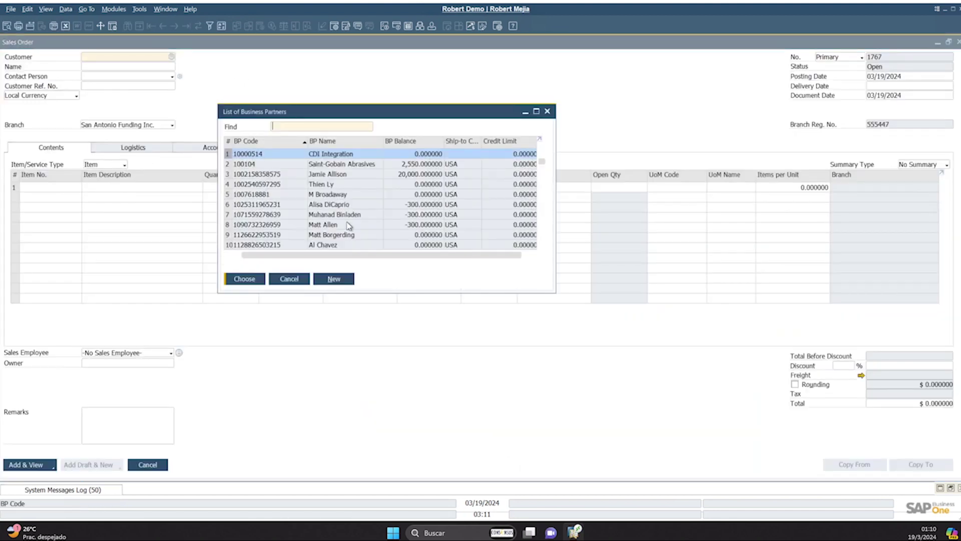
click(323, 175)
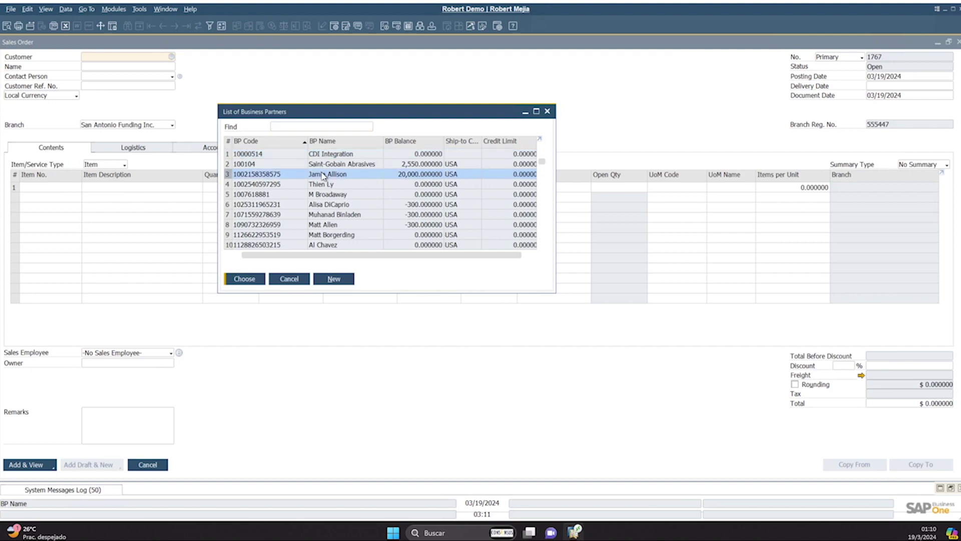
double_click(323, 175)
Enter item A00023 on the sales order's first line with a quantity of 100
click(57, 187)
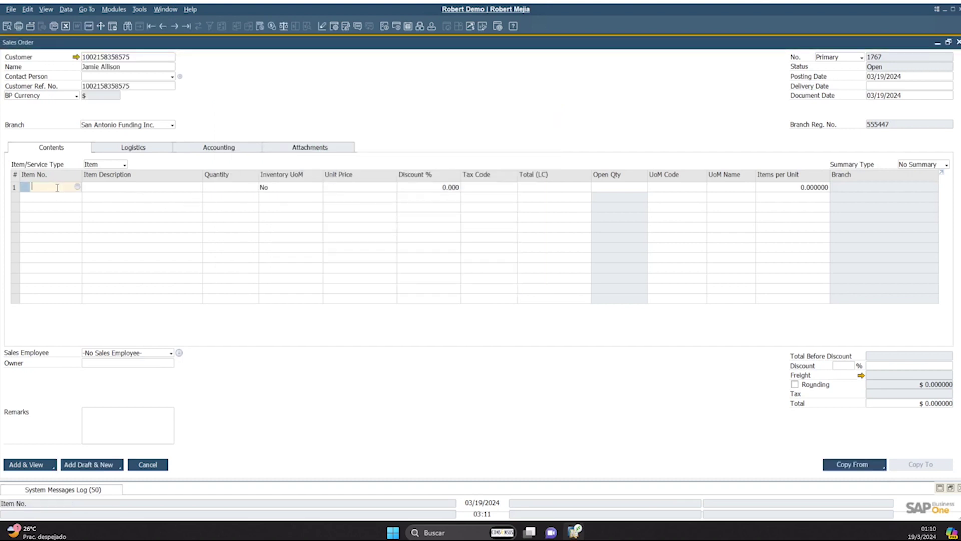
text(A00023)
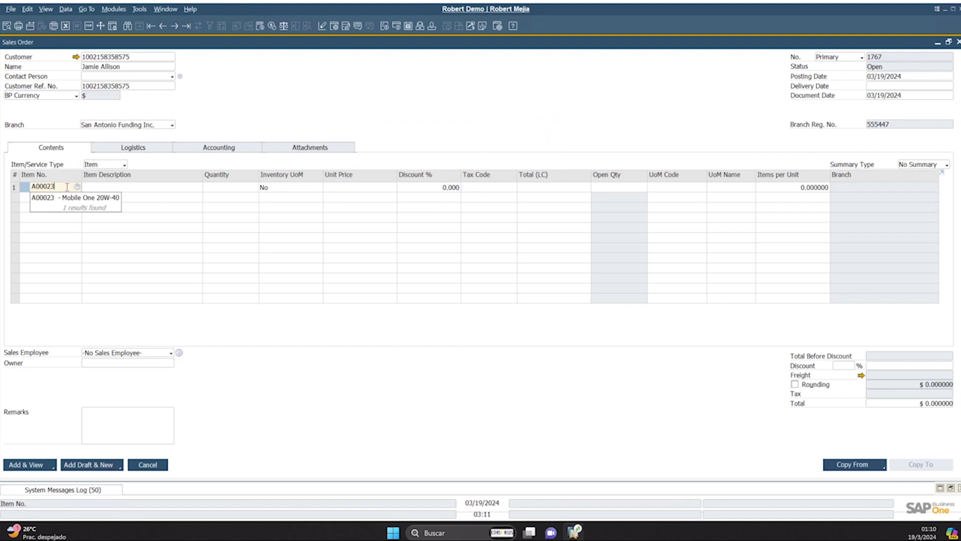
key(Tab)
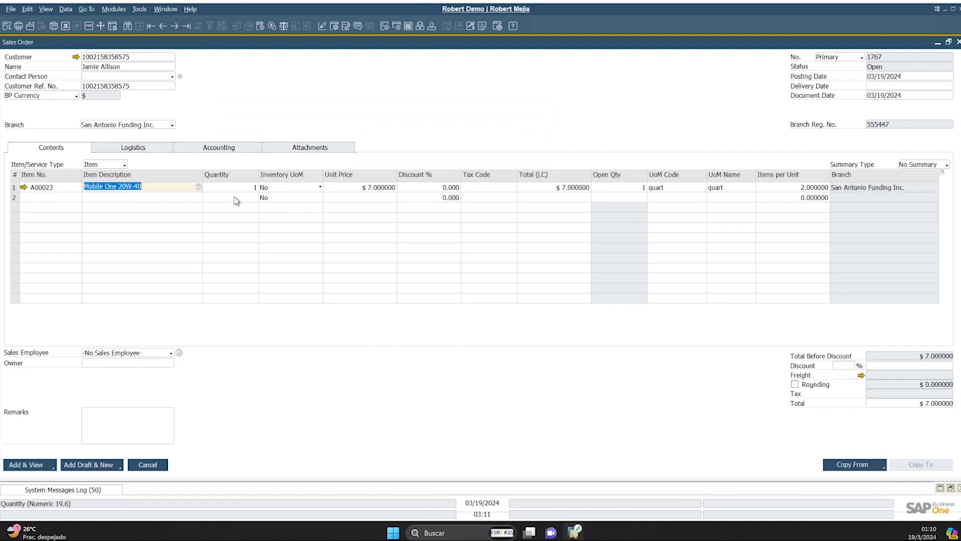
click(237, 192)
text(100)
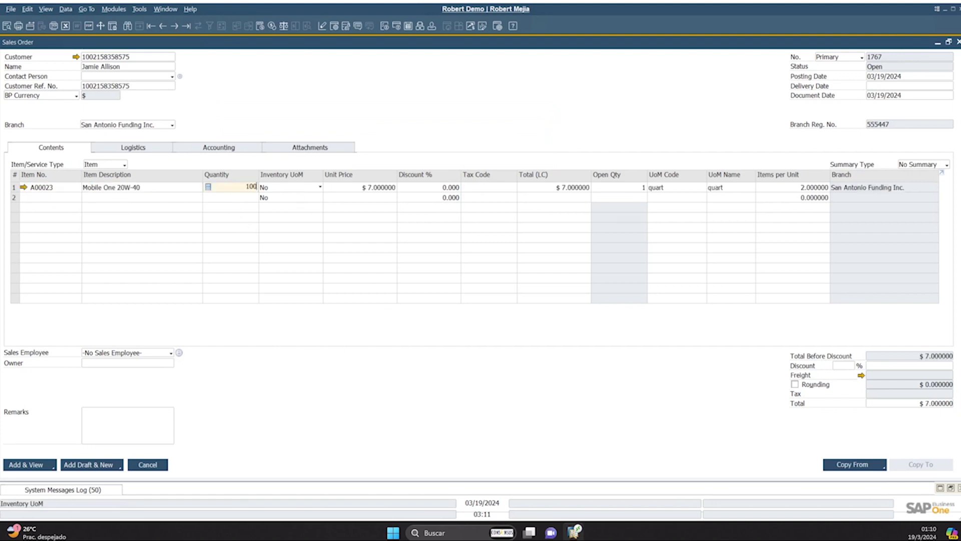
key(Tab)
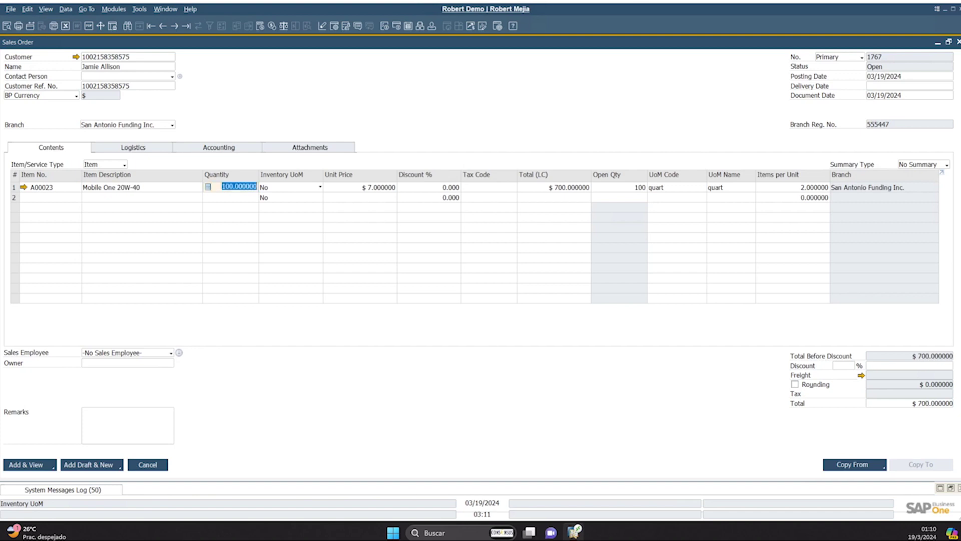
View the Volume & Weight Calculation for the sales order line and close it without changes
click(674, 187)
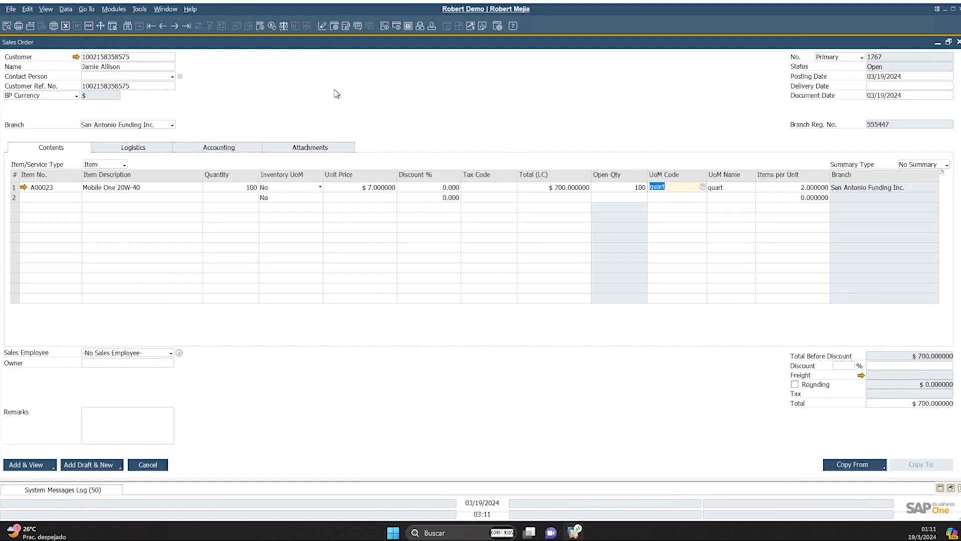
click(284, 26)
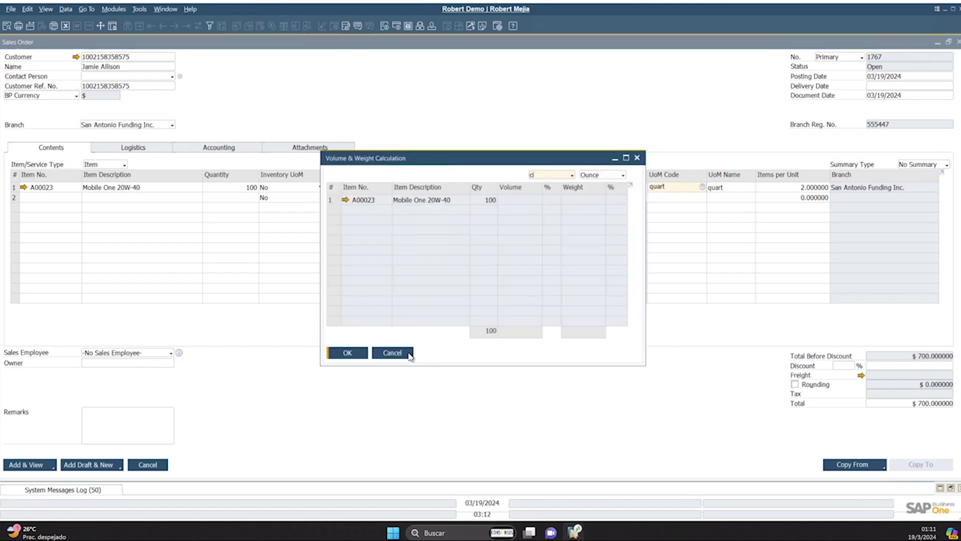
click(408, 354)
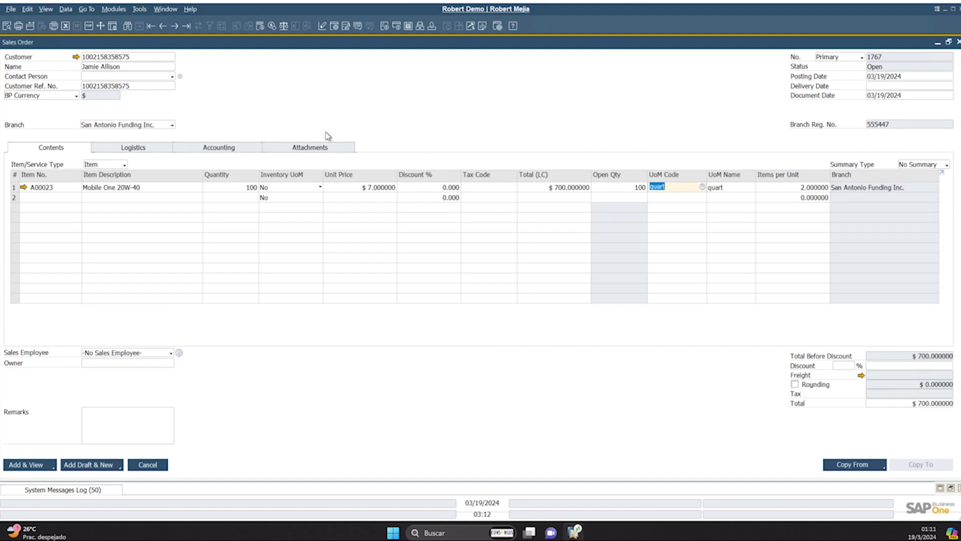
Set the sales order's delivery date to 03/21/2024, apply it to the existing rows, and add the order
click(31, 464)
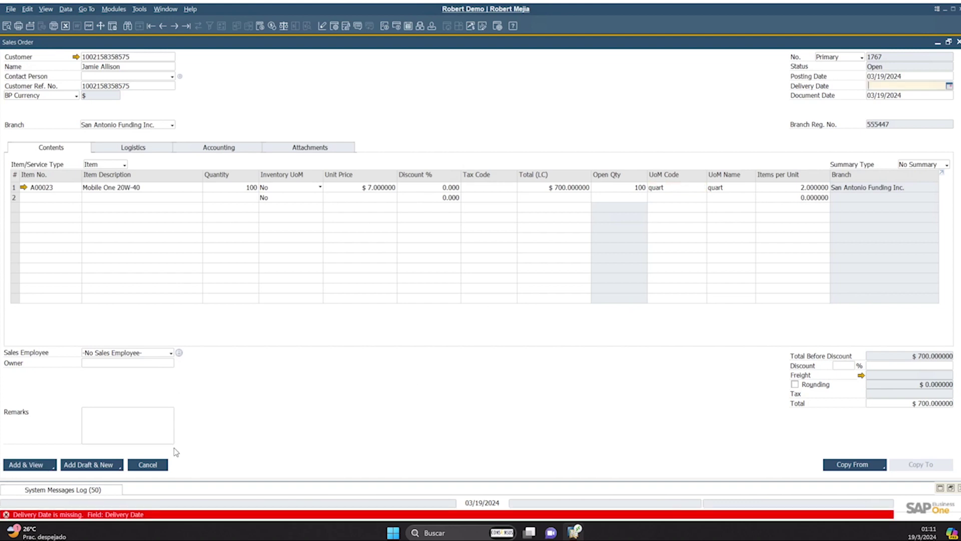
click(949, 86)
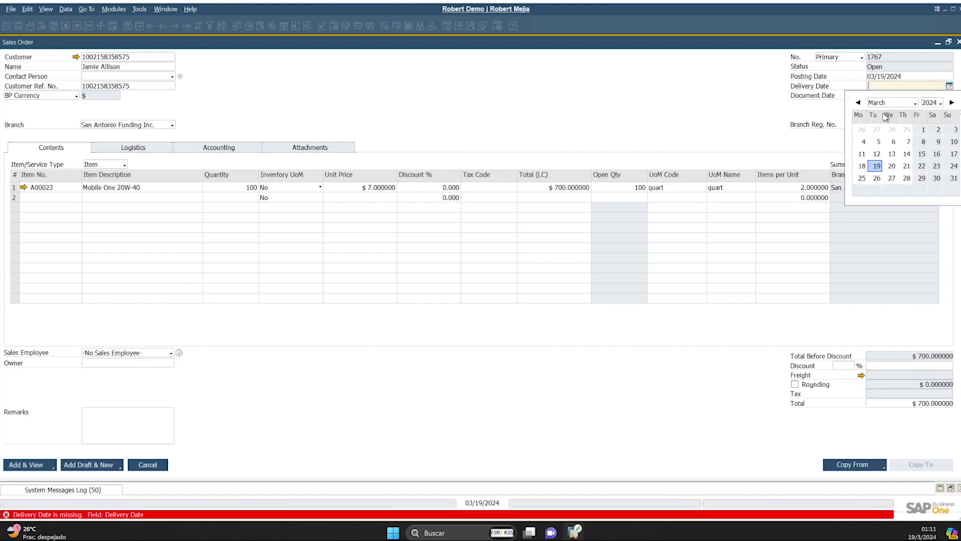
click(906, 166)
click(36, 467)
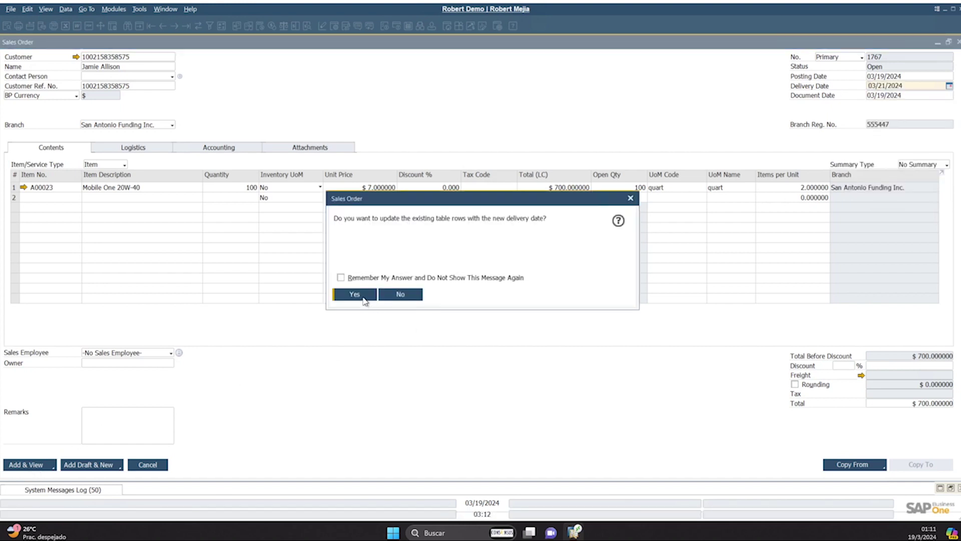
click(364, 298)
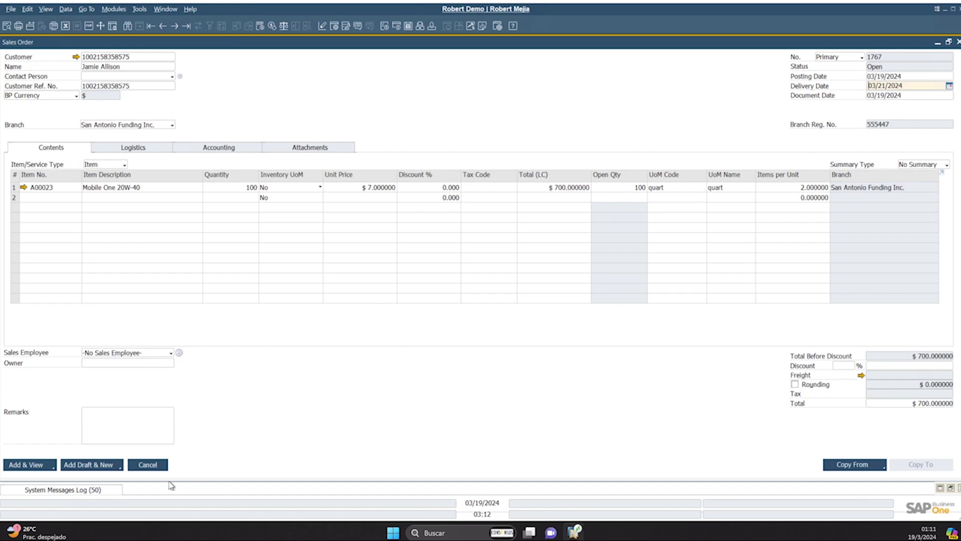
click(36, 462)
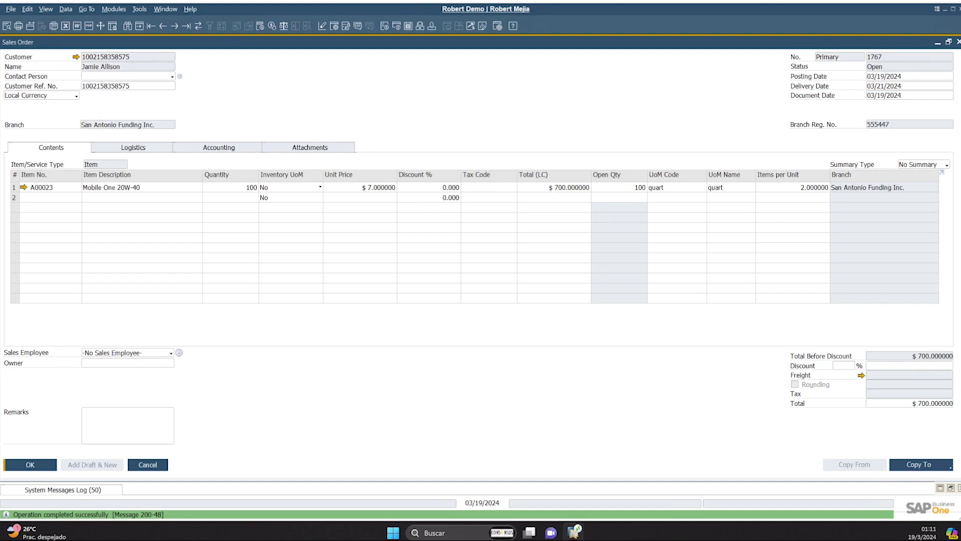
Copy the sales order to a delivery and add that delivery
click(939, 466)
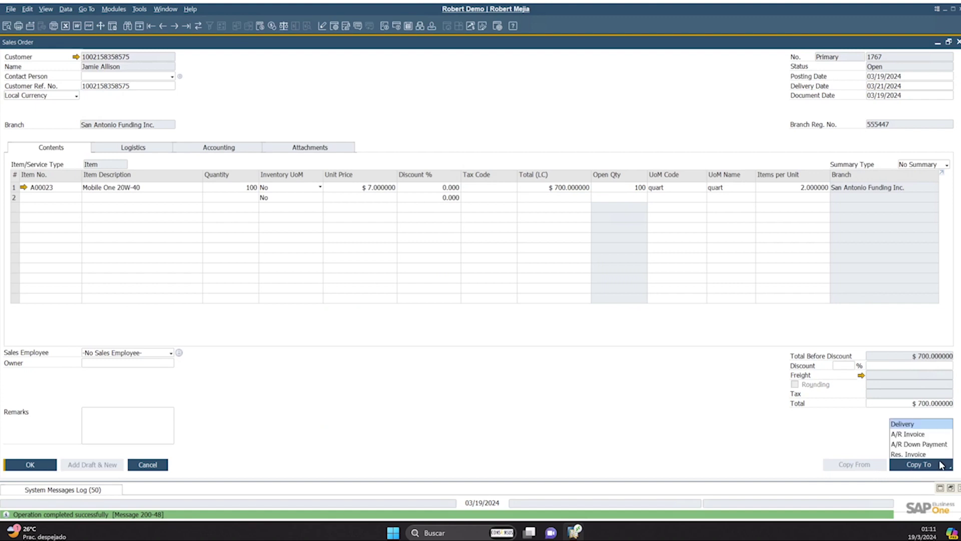
click(907, 425)
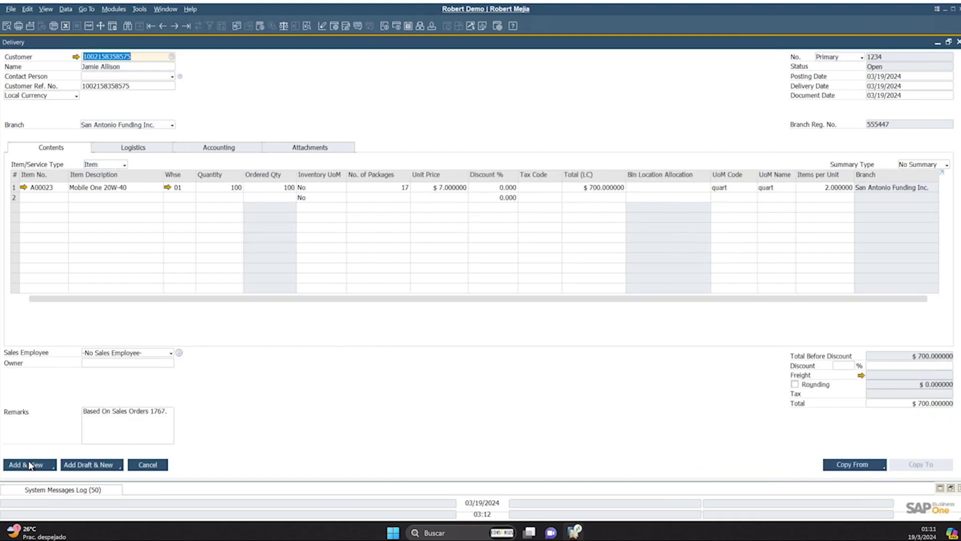
click(30, 465)
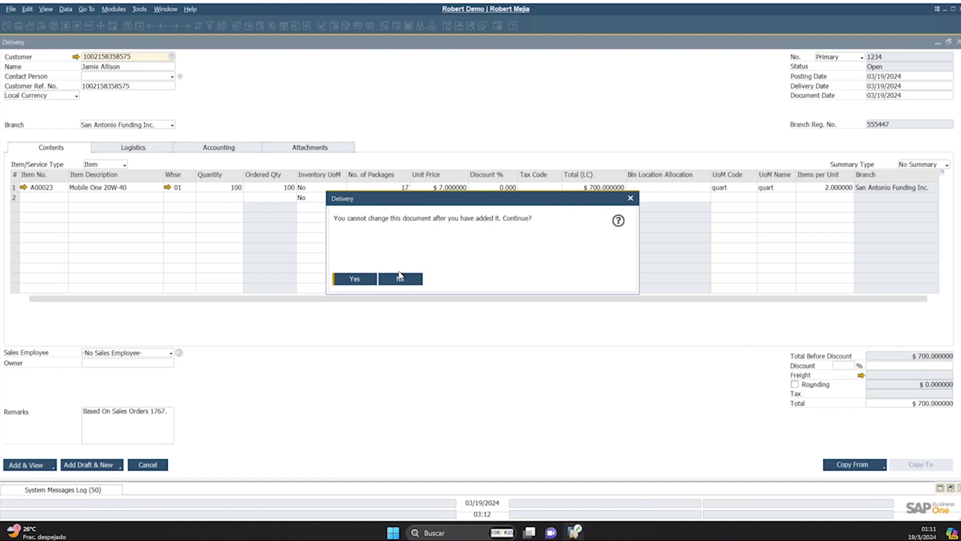
click(372, 280)
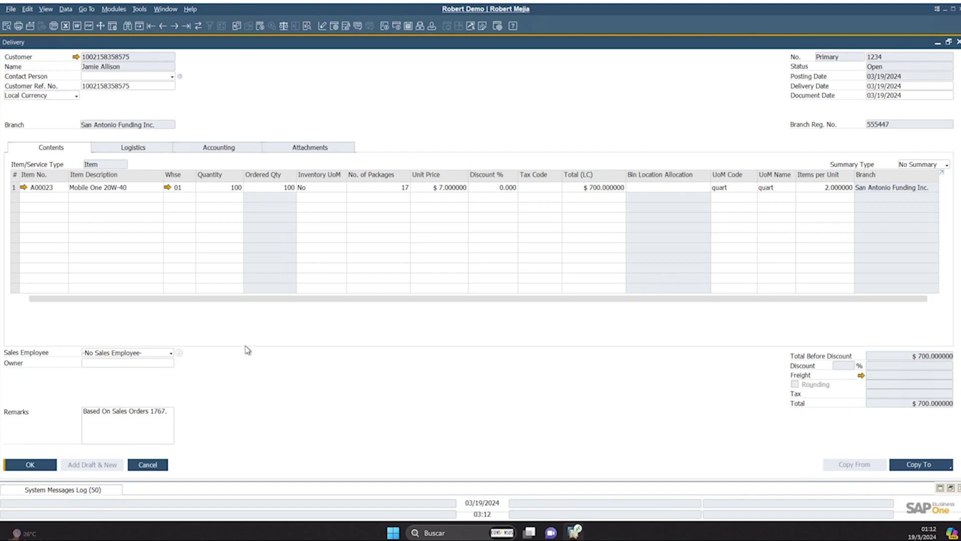
Close the delivery, examine item A00023's Inventory Audit Report expanded to the warehouse 01 transactions, and close the report
click(39, 464)
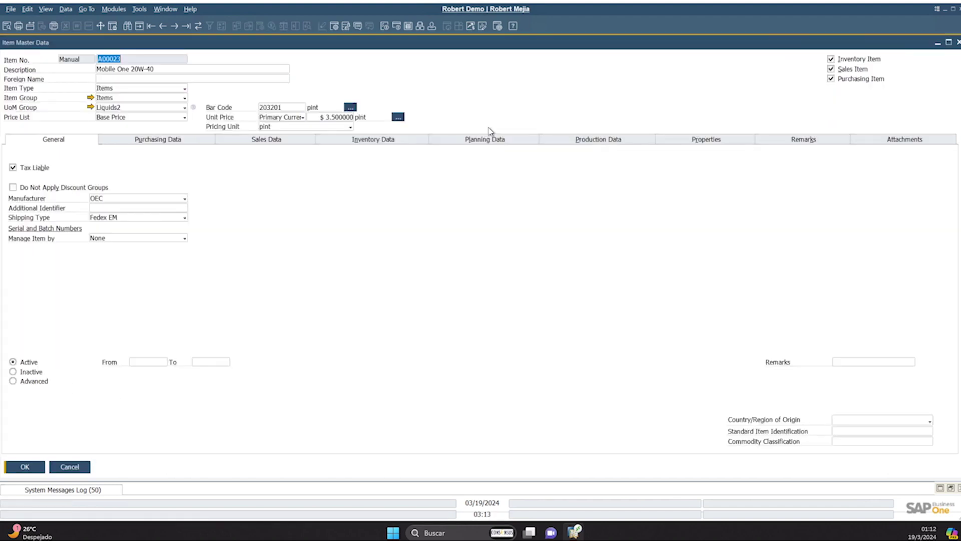
right_click(480, 81)
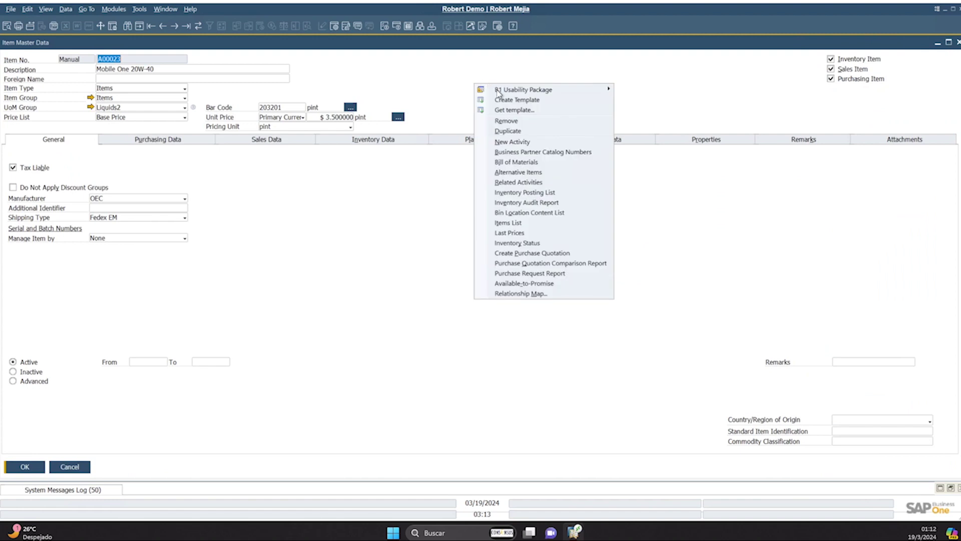
click(553, 211)
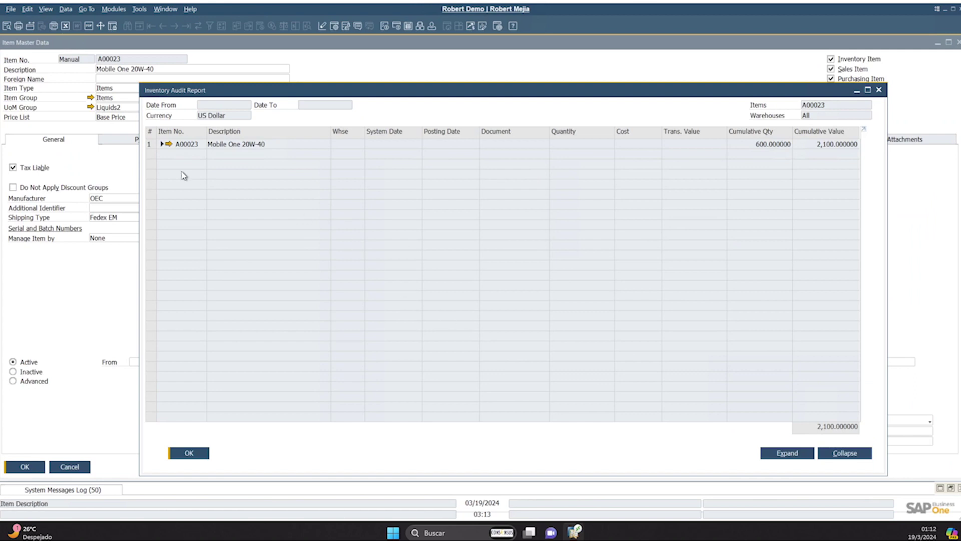
click(162, 145)
click(336, 154)
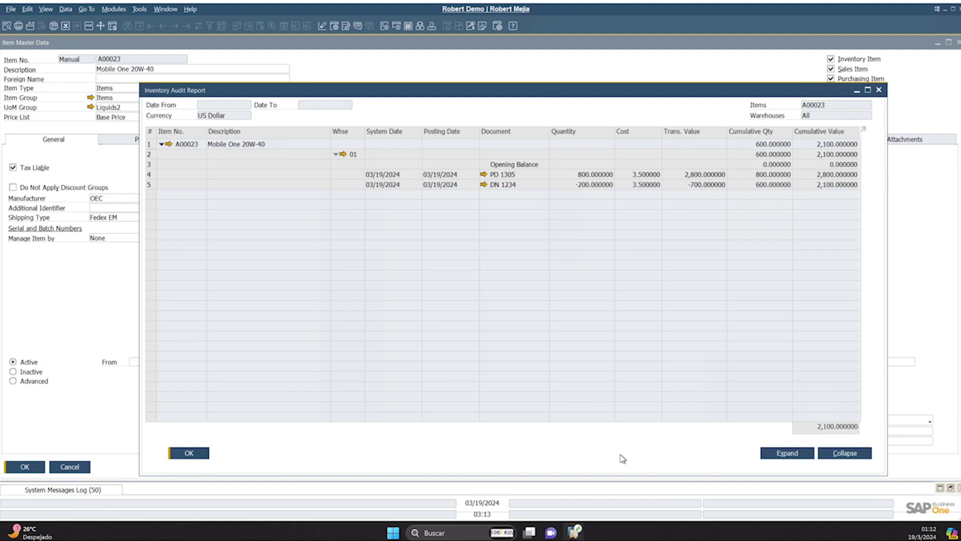
click(195, 453)
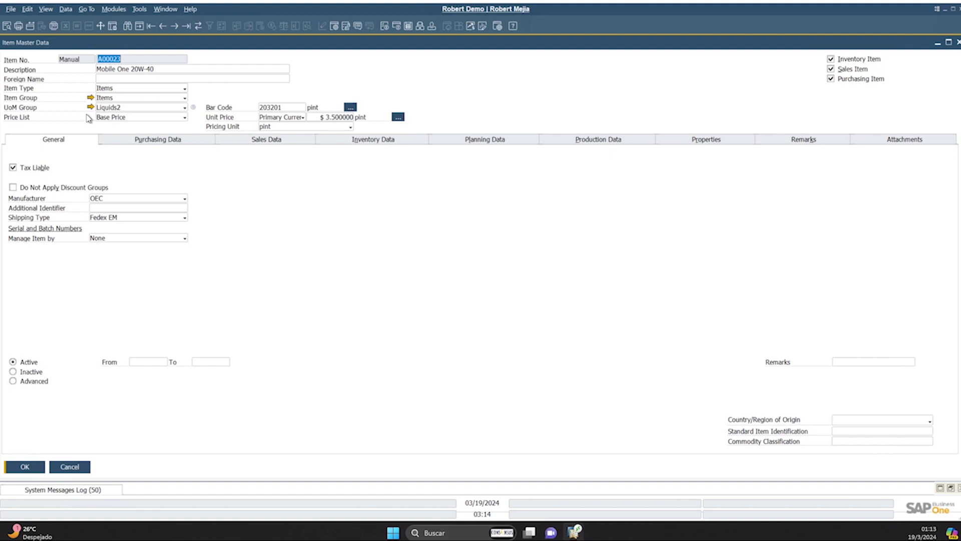
Open the setup of the item's assigned item group and review its General and Accounting settings
click(90, 98)
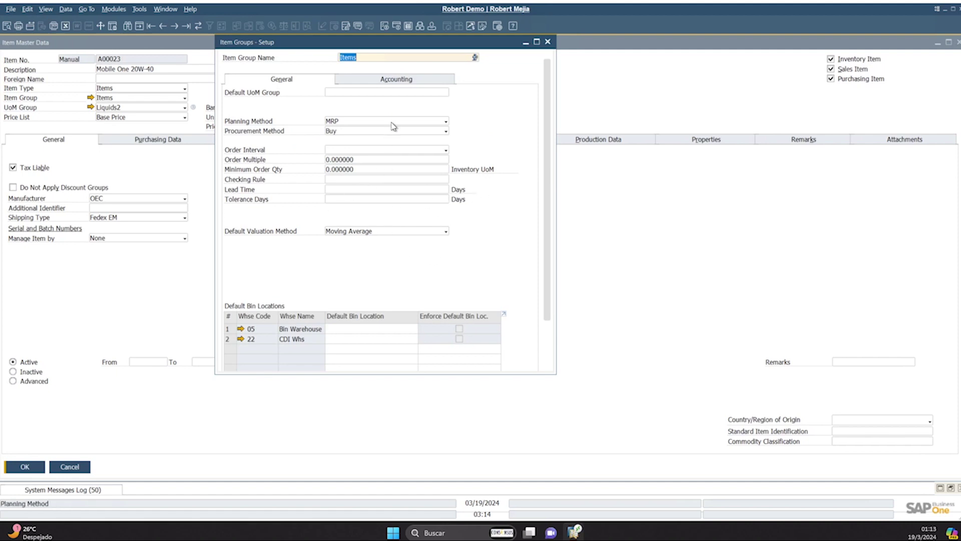
click(417, 165)
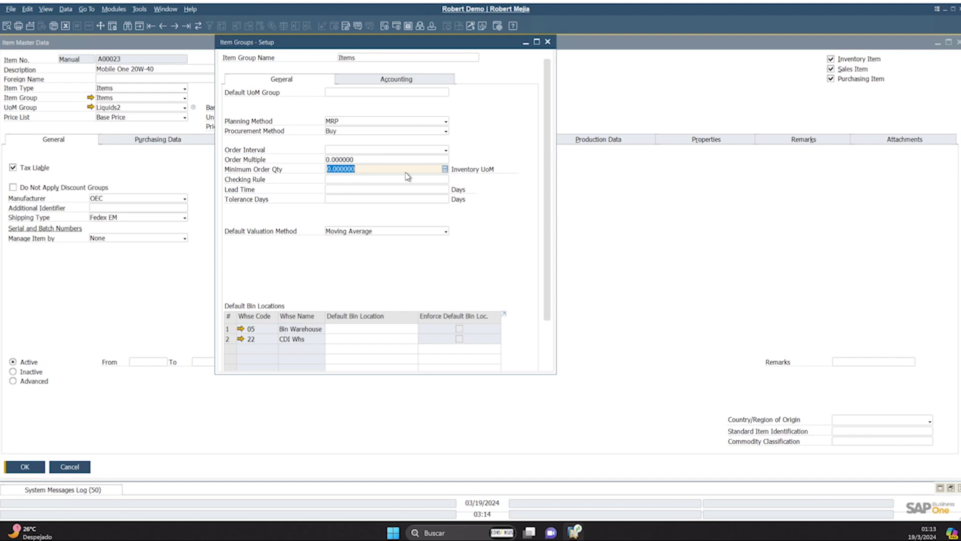
click(365, 93)
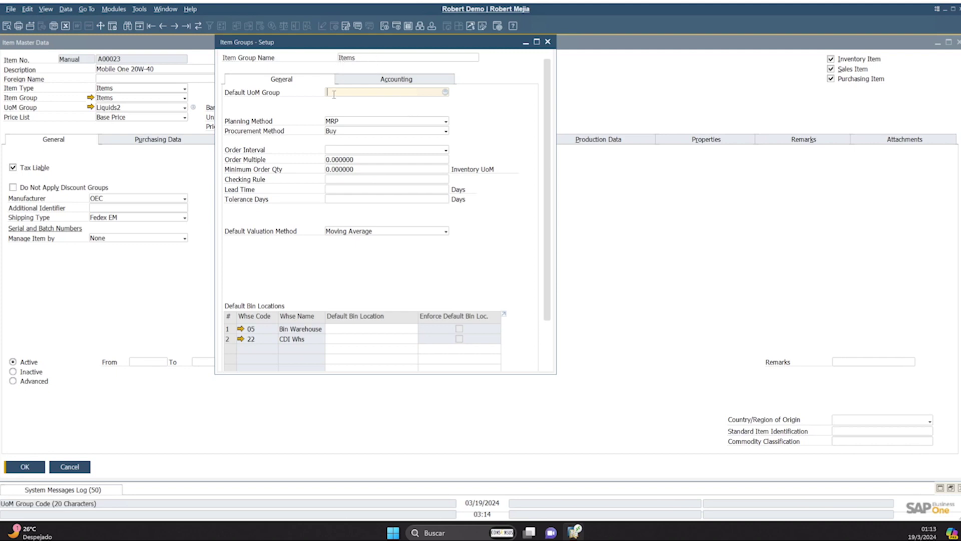
drag(332, 48, 368, 66)
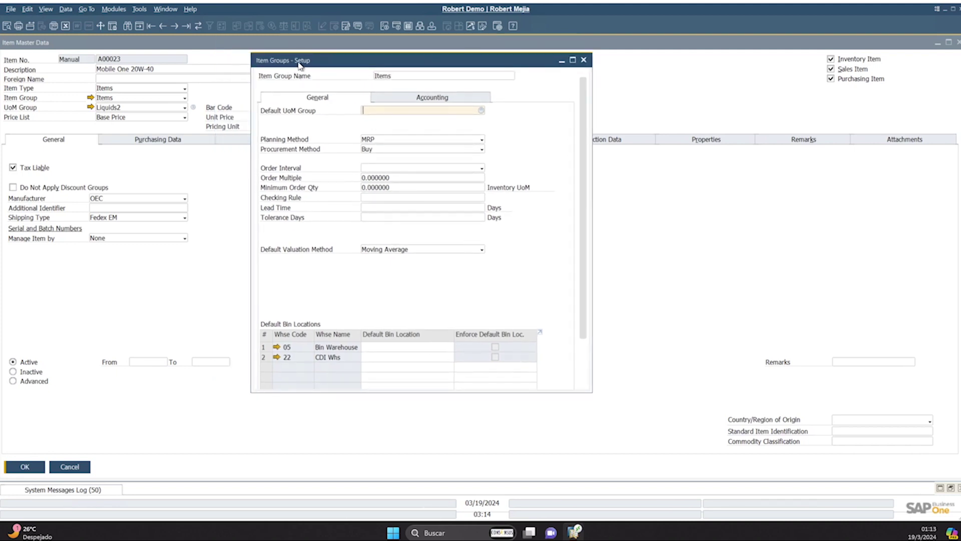
click(443, 98)
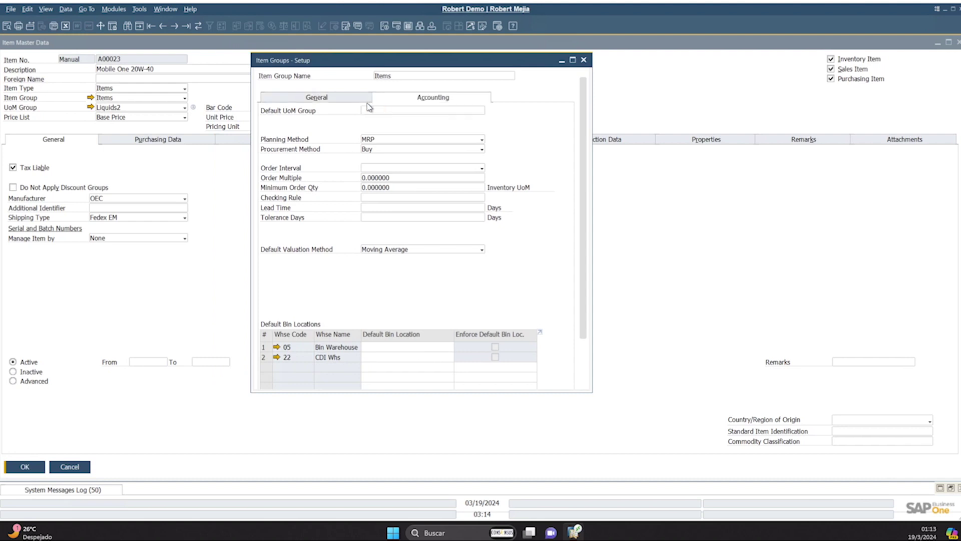
click(338, 100)
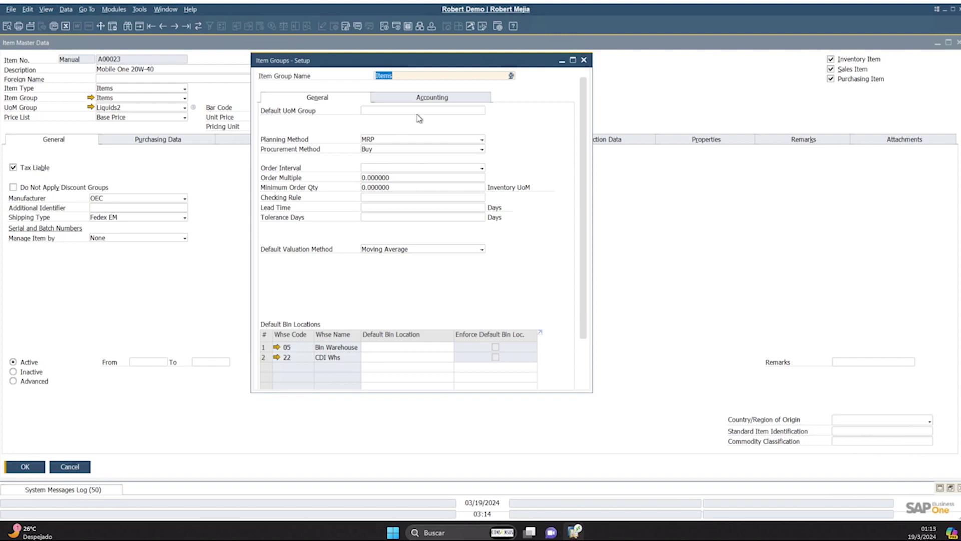
Review the UoM groups available as the item group's default, cancel the selection and close the group setup
click(435, 112)
click(481, 111)
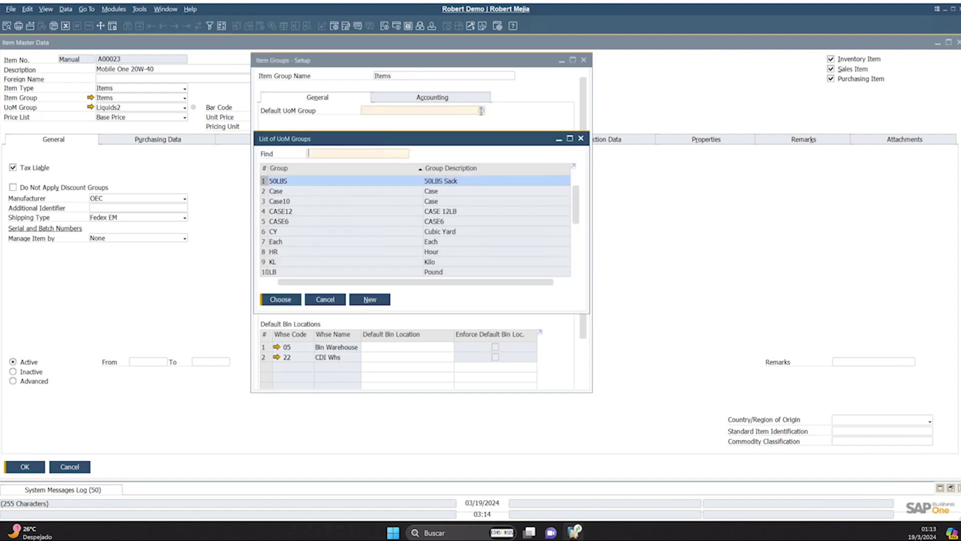
scroll(318, 225, down, 3)
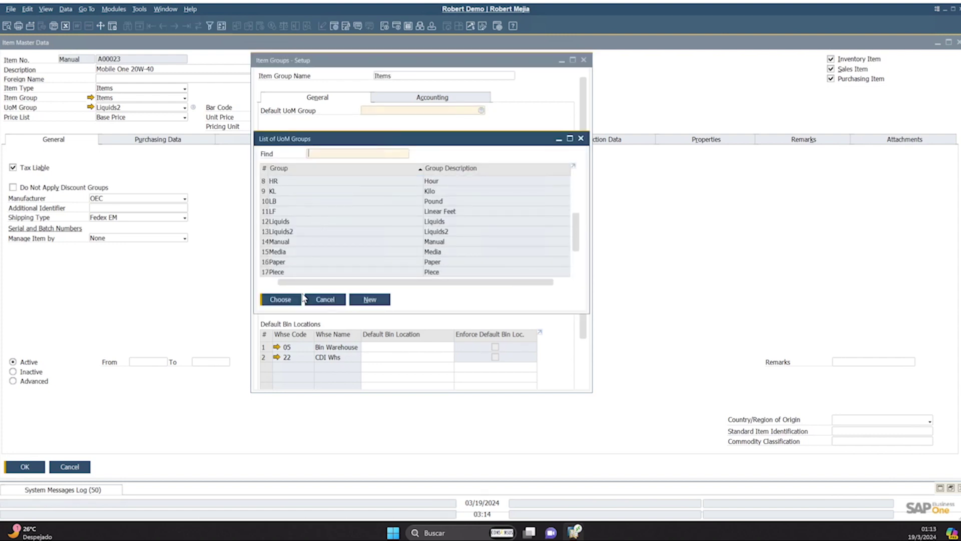
click(320, 300)
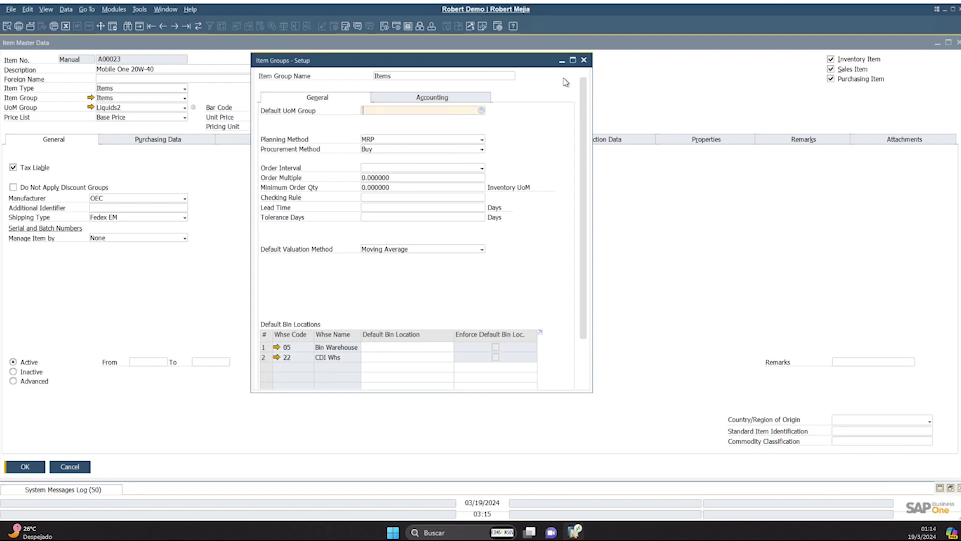
click(584, 60)
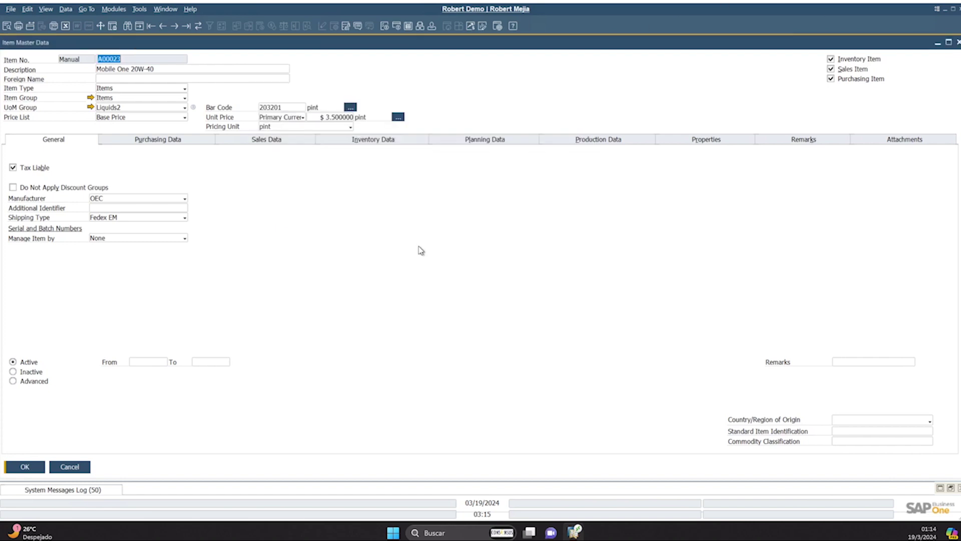
Close the item and sales order windows, and start an inventory count with item A00023 on its first line
click(75, 465)
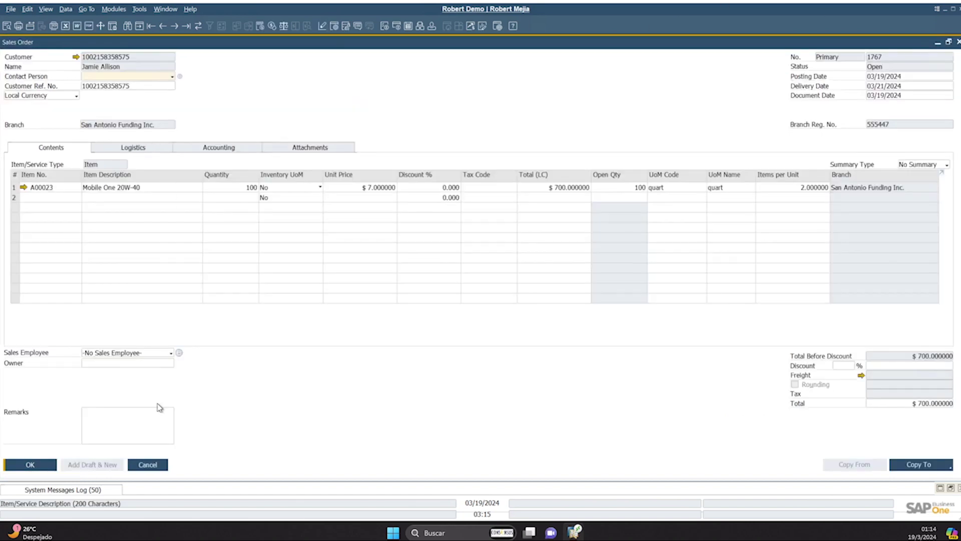
click(150, 464)
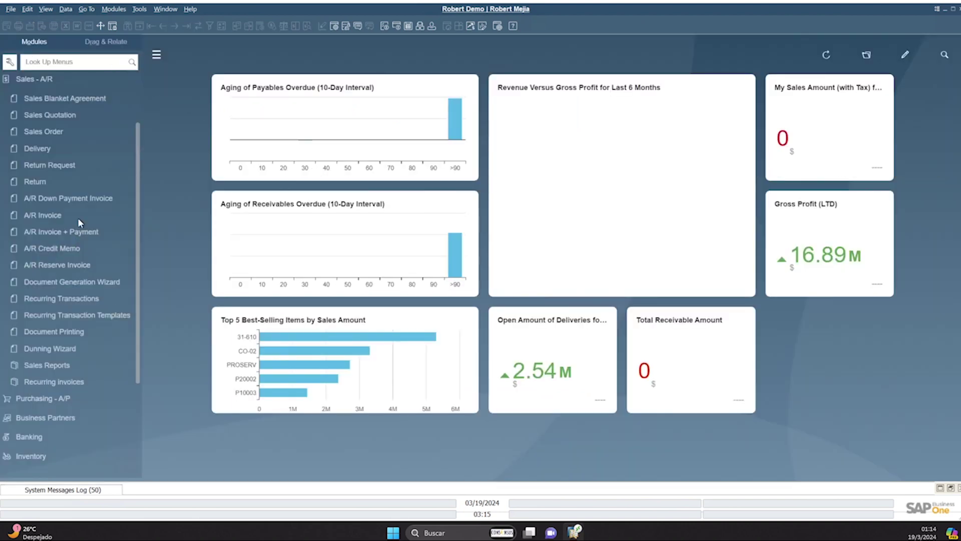
click(70, 82)
click(51, 238)
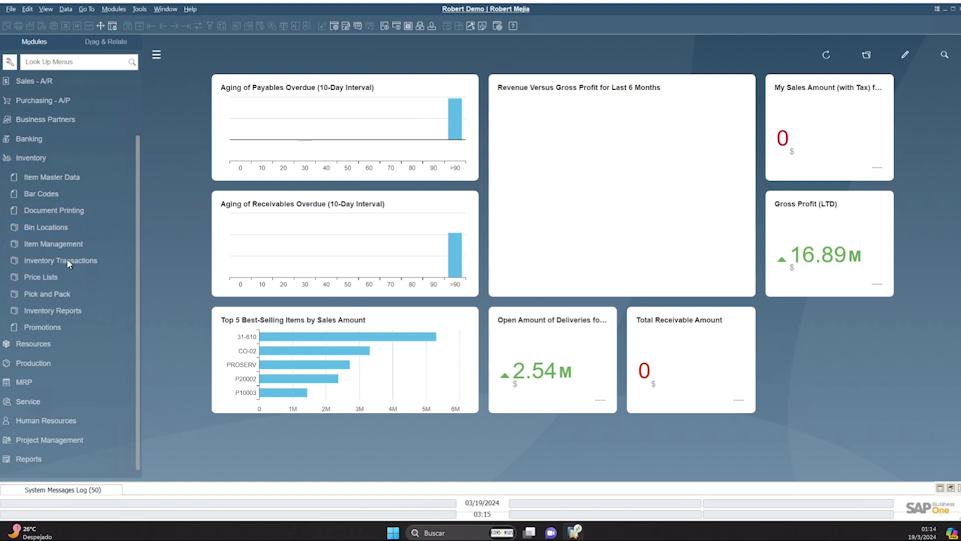
click(68, 260)
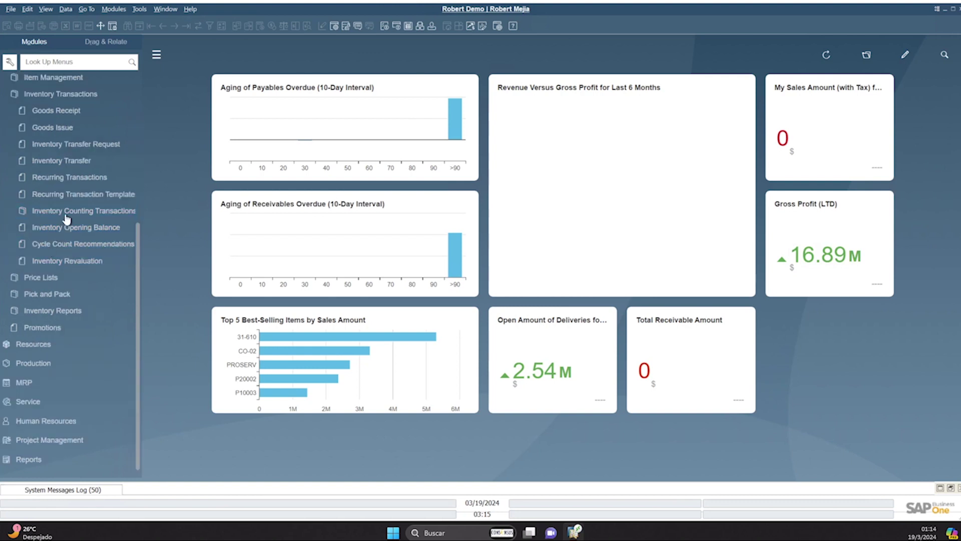
click(65, 210)
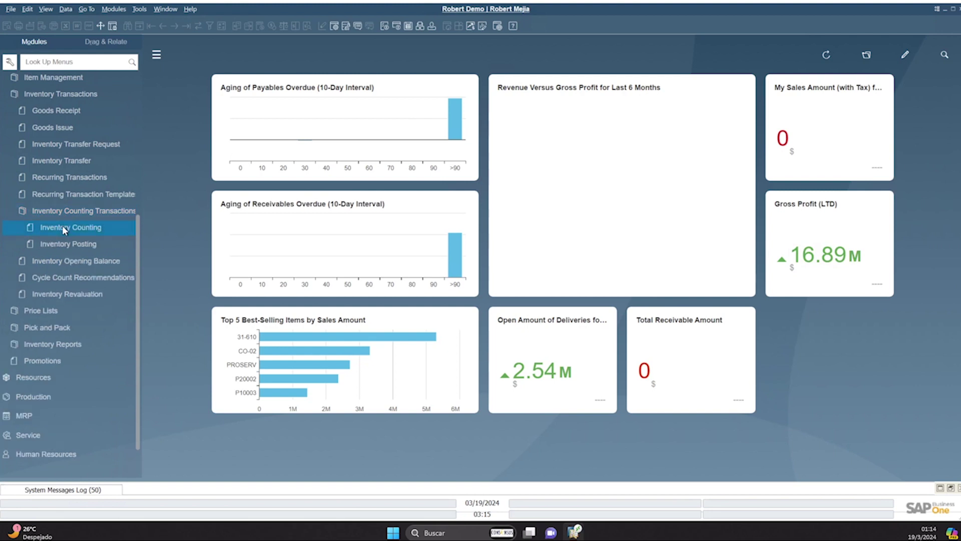
click(77, 227)
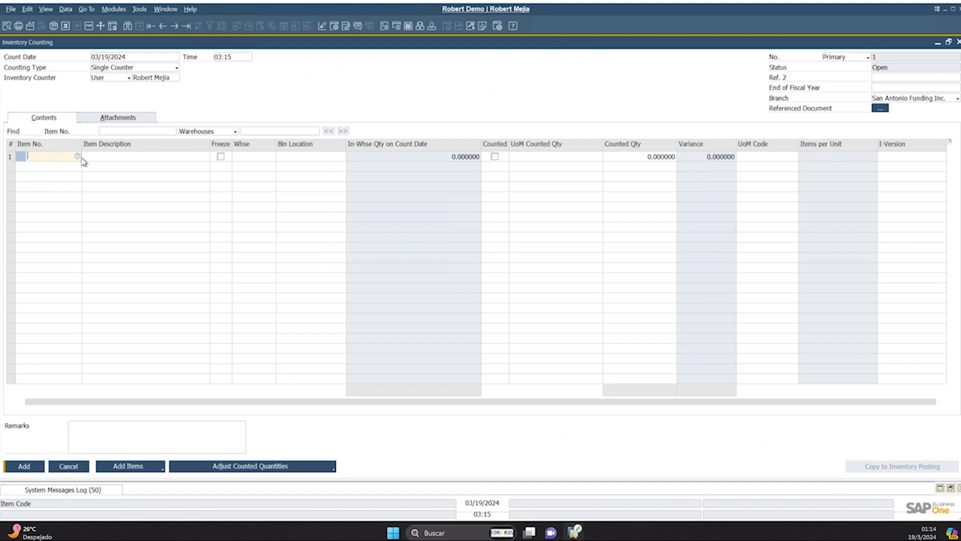
text(A00023)
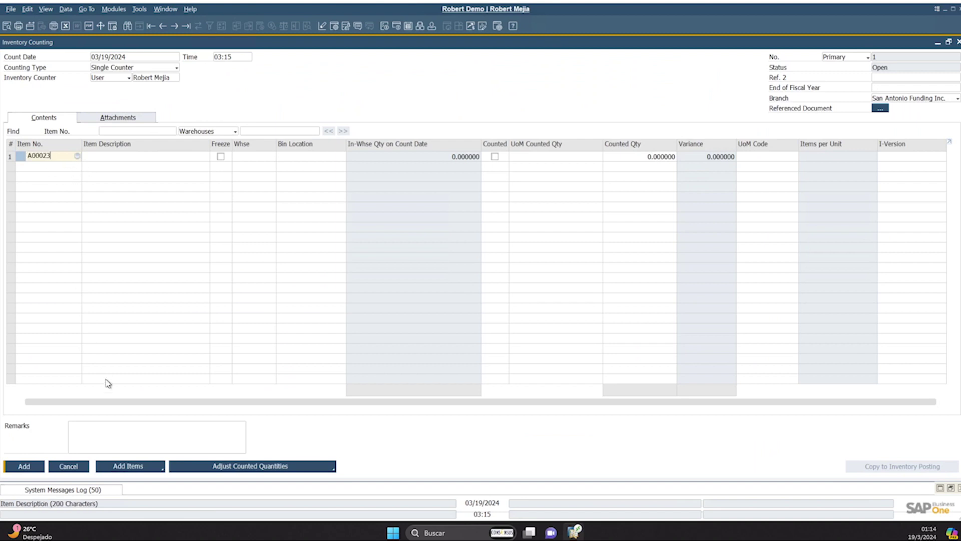
key(Tab)
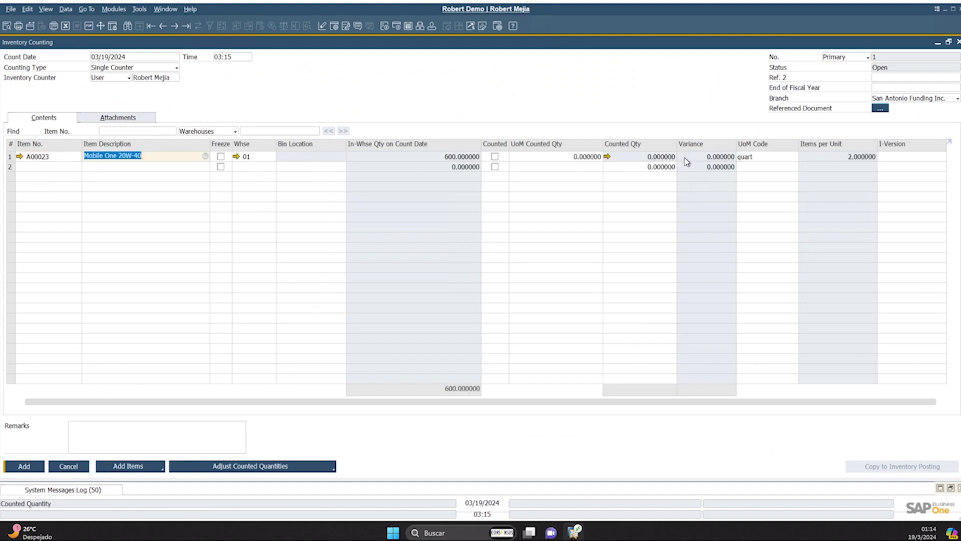
Try pint and gallon as the count line's UoM code, and cancel the inventory count without adding it
click(767, 159)
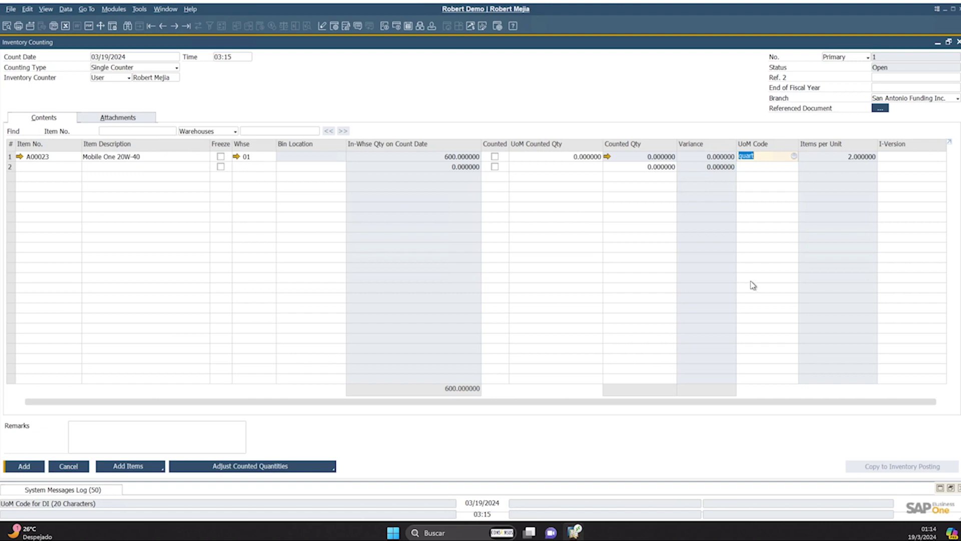
click(794, 156)
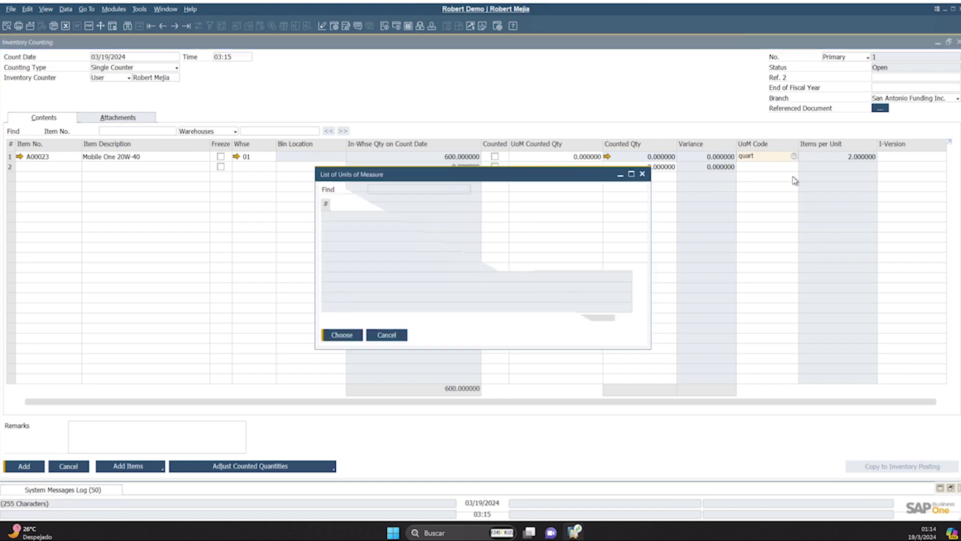
double_click(350, 227)
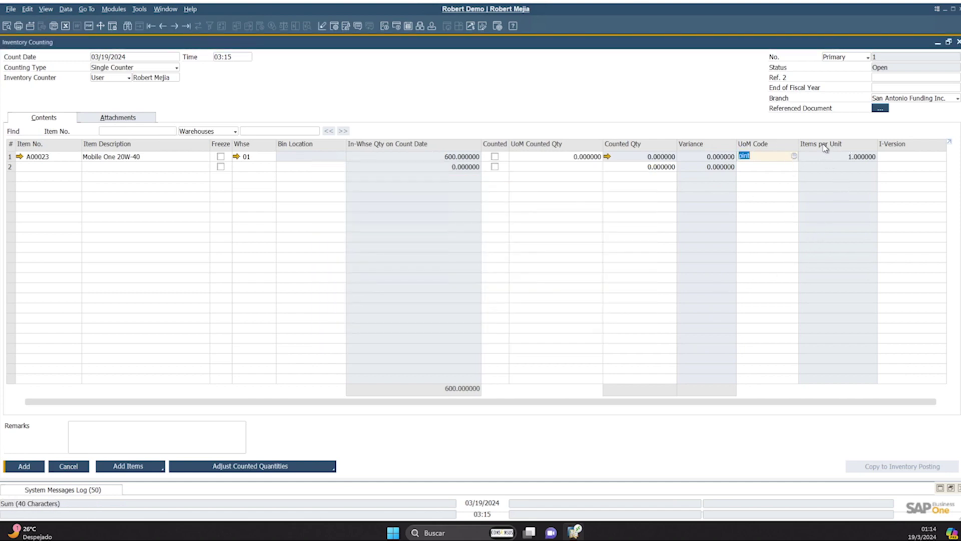
click(794, 156)
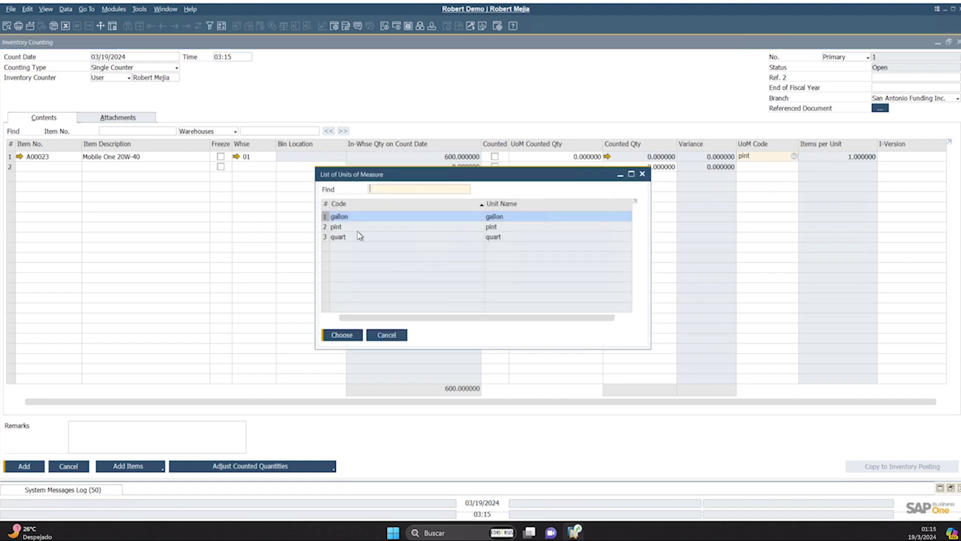
double_click(357, 217)
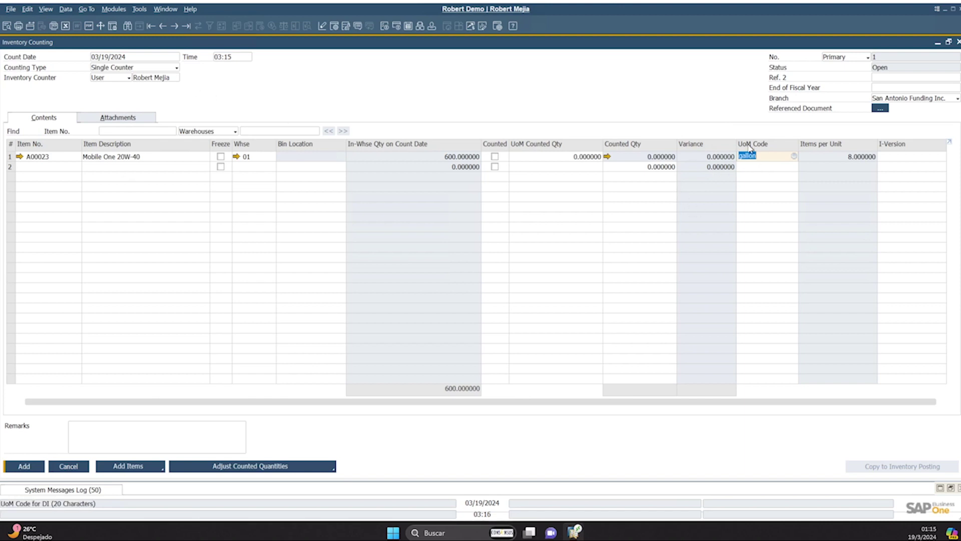
click(81, 465)
click(62, 214)
click(56, 94)
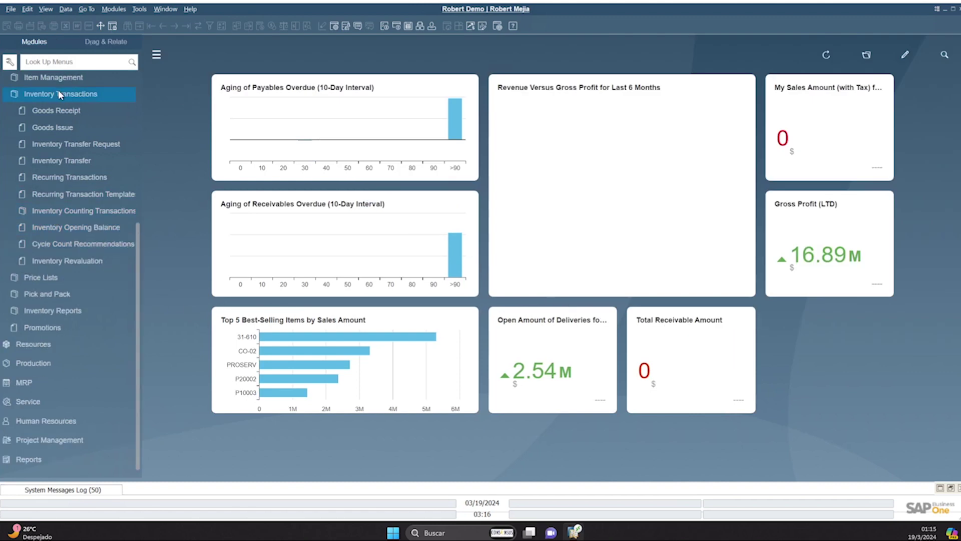
click(59, 94)
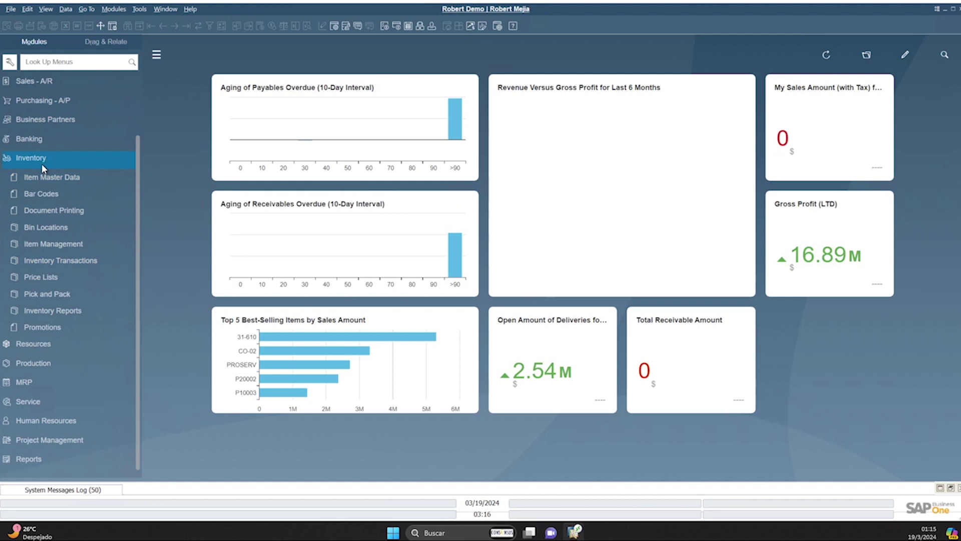